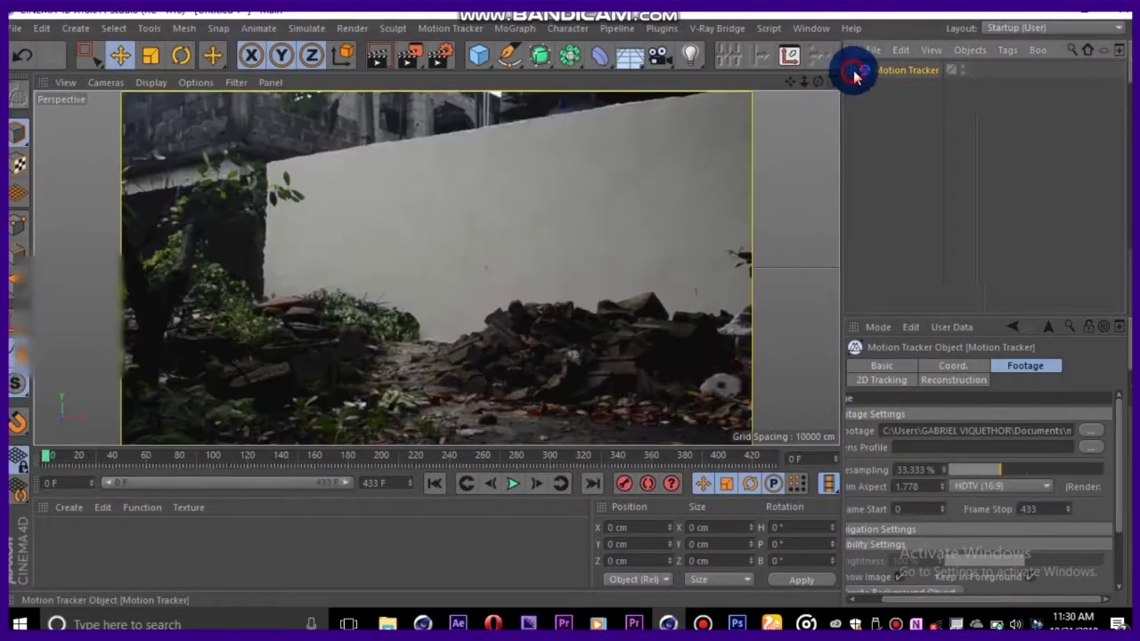
Step: Raise the Motion Tracker's footage resampling to 75% and adjust the Vector Constraint's settings
{"action": "left_click_drag", "start_coordinate": [1023, 469], "coordinate": [1070, 468]}
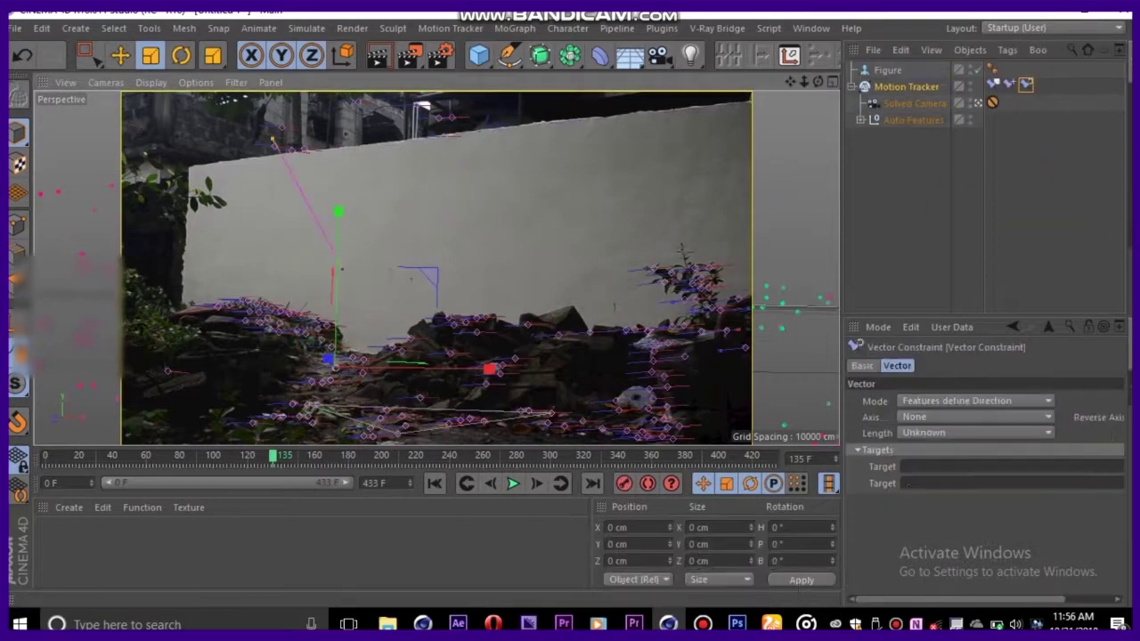
{"action": "left_click", "coordinate": [936, 440]}
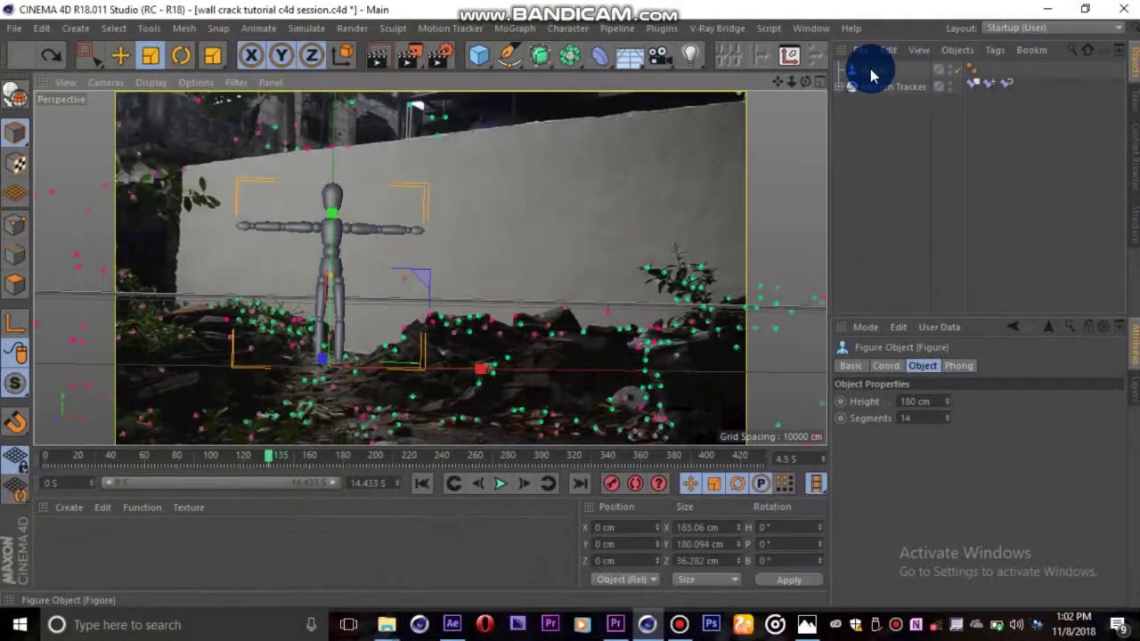
Step: Disable the Figure object and add a cube to the scene
{"action": "left_click", "coordinate": [959, 69]}
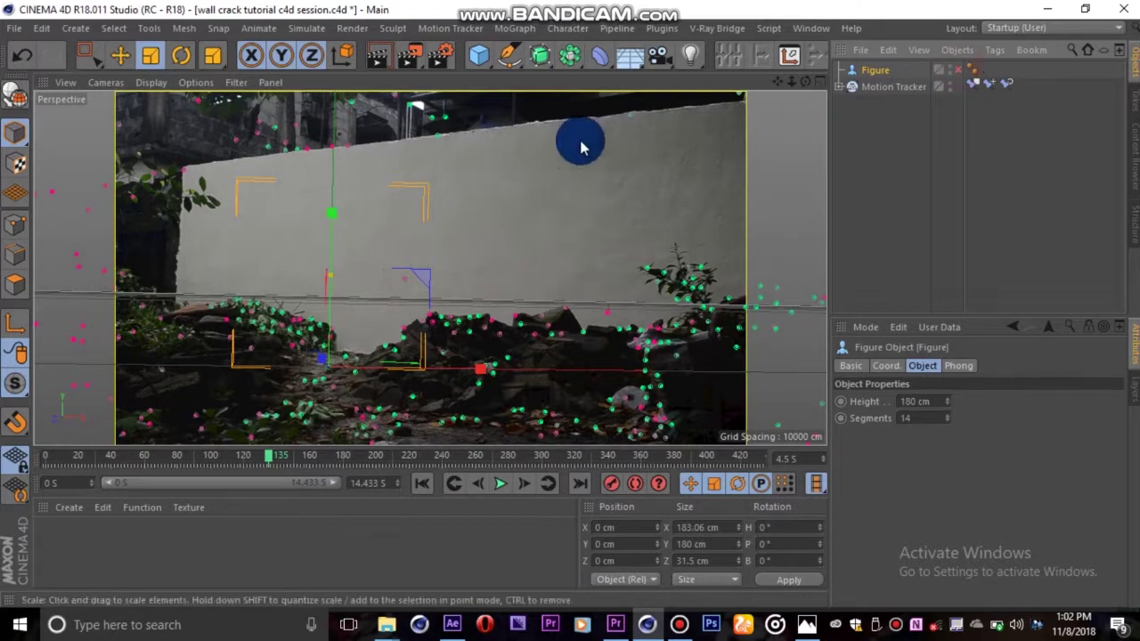
{"action": "left_click_drag", "start_coordinate": [478, 55], "coordinate": [639, 81]}
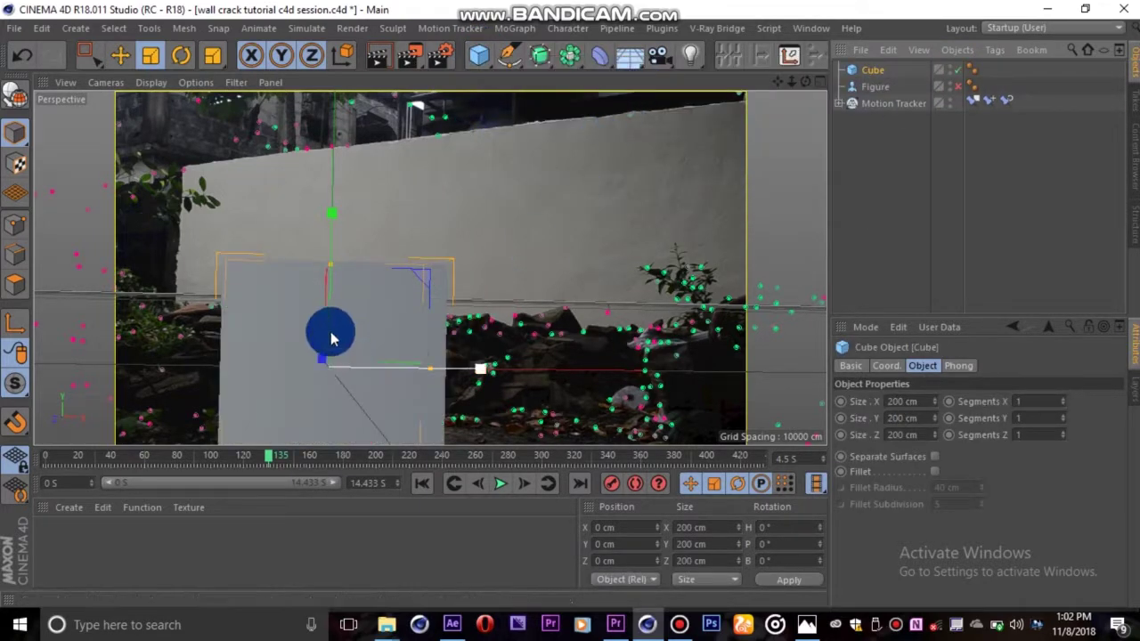
Step: Create a background object from the Motion Tracker's footage
{"action": "left_click", "coordinate": [837, 104]}
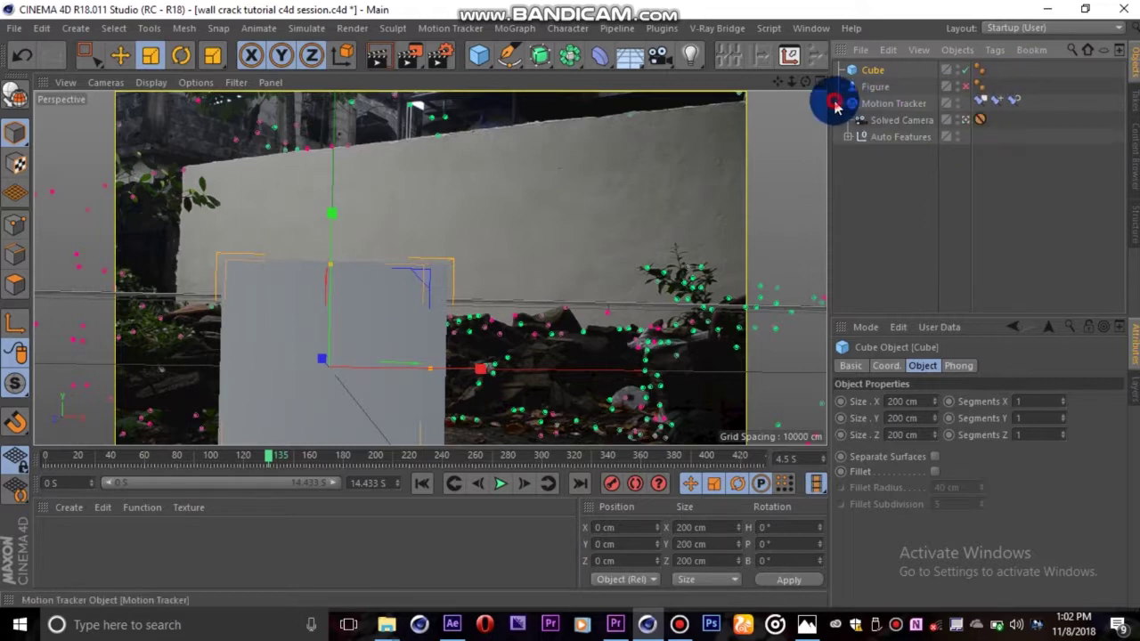
{"action": "left_click", "coordinate": [966, 125]}
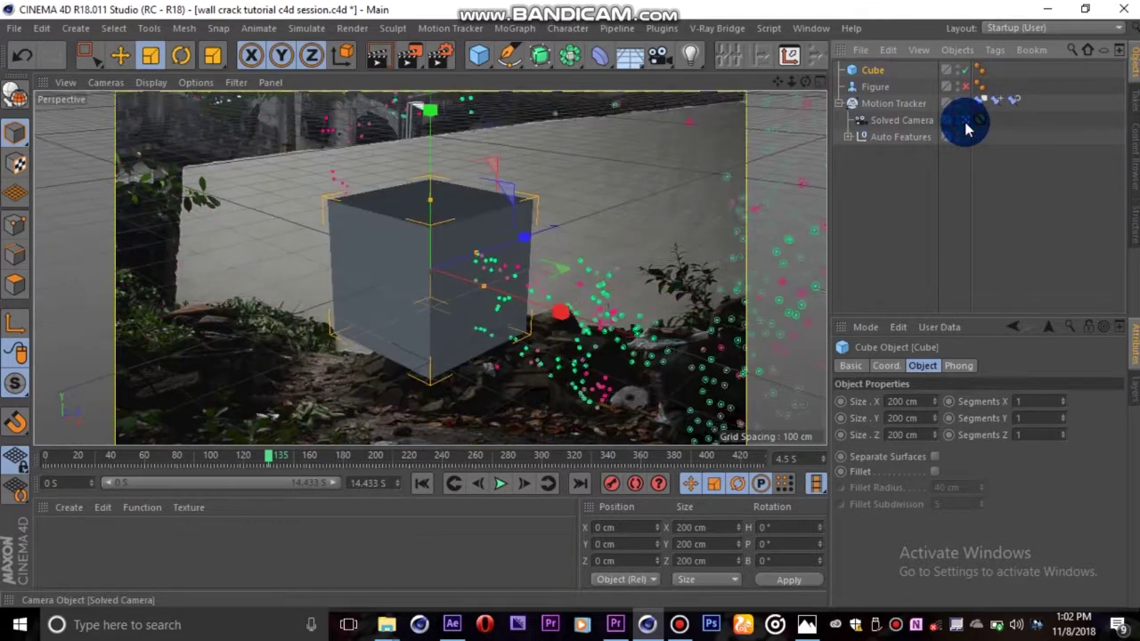
{"action": "left_click", "coordinate": [966, 125]}
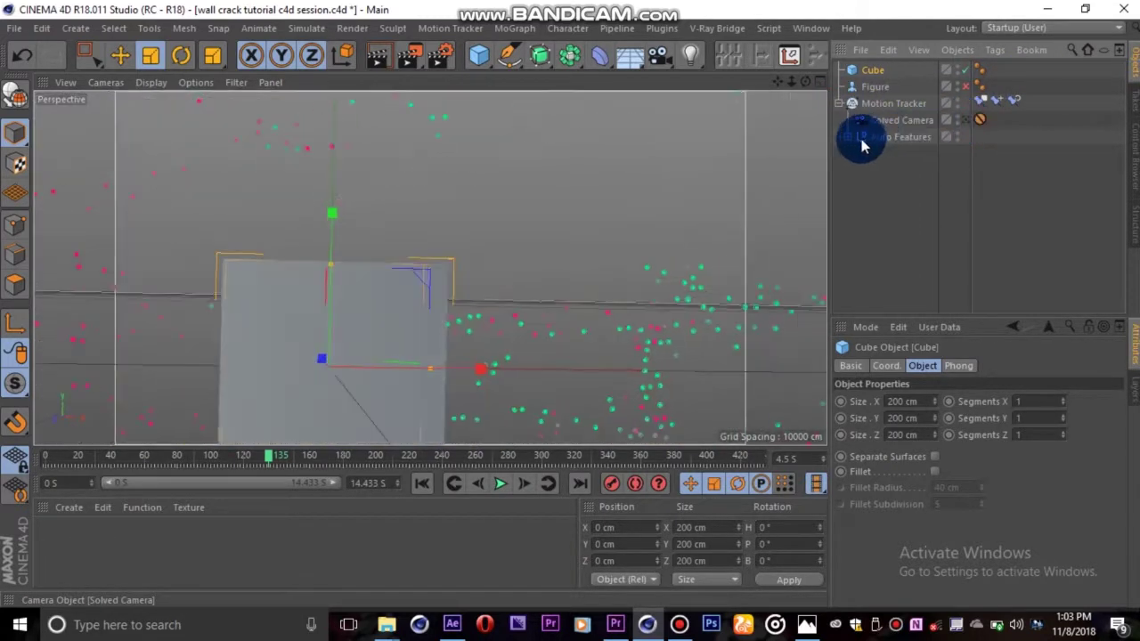
{"action": "left_click", "coordinate": [892, 104]}
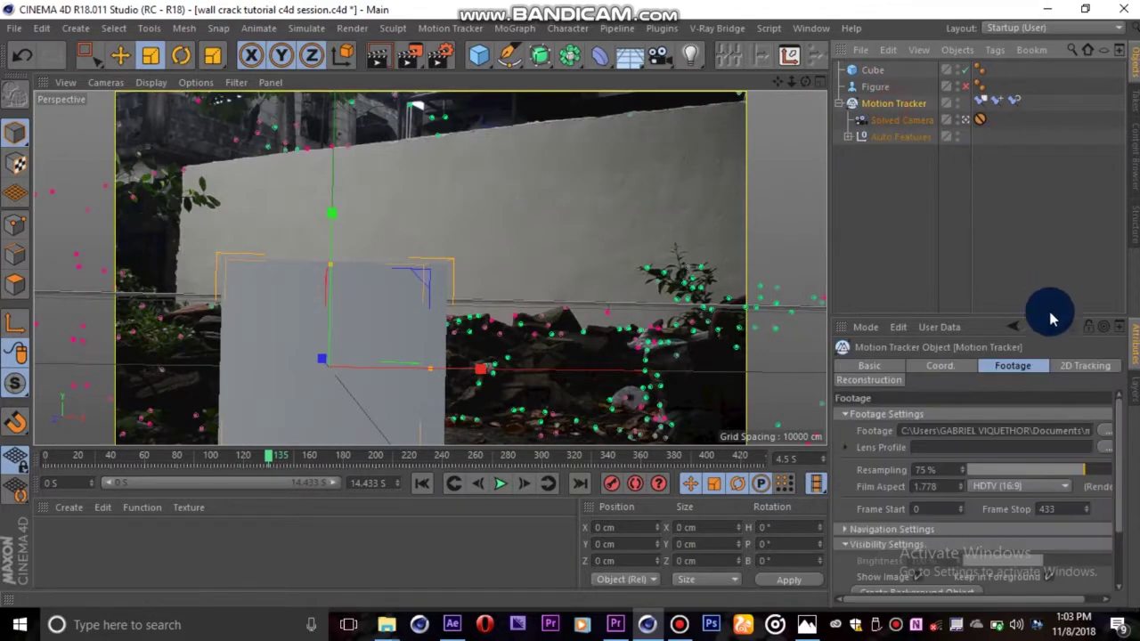
{"action": "left_click_drag", "start_coordinate": [1124, 482], "coordinate": [1129, 555]}
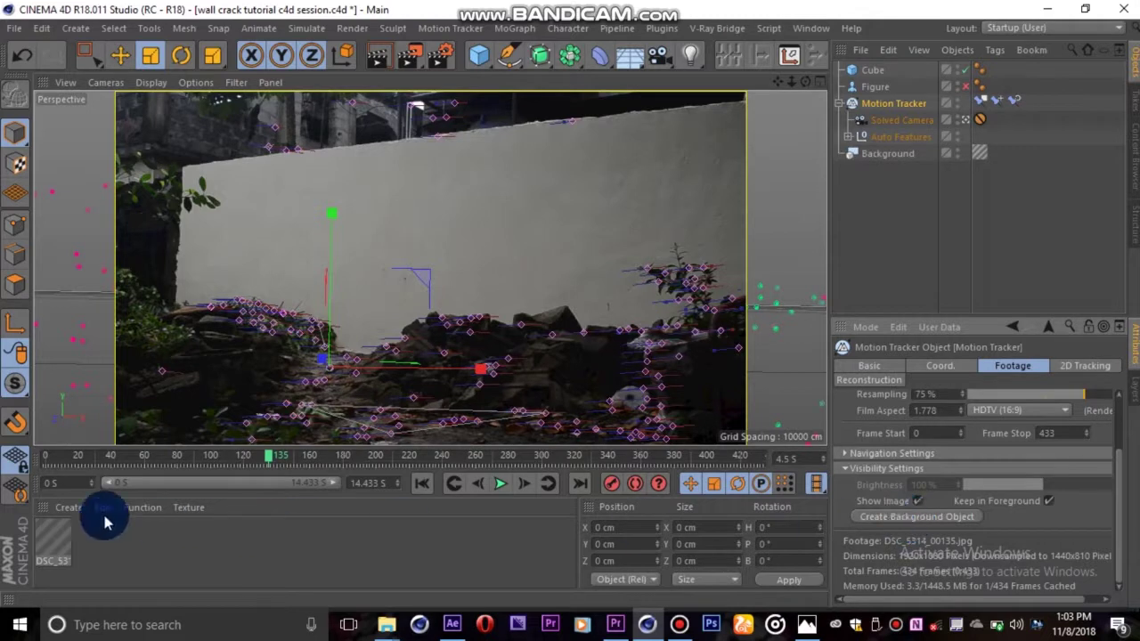
{"action": "left_click_drag", "start_coordinate": [71, 541], "coordinate": [970, 110]}
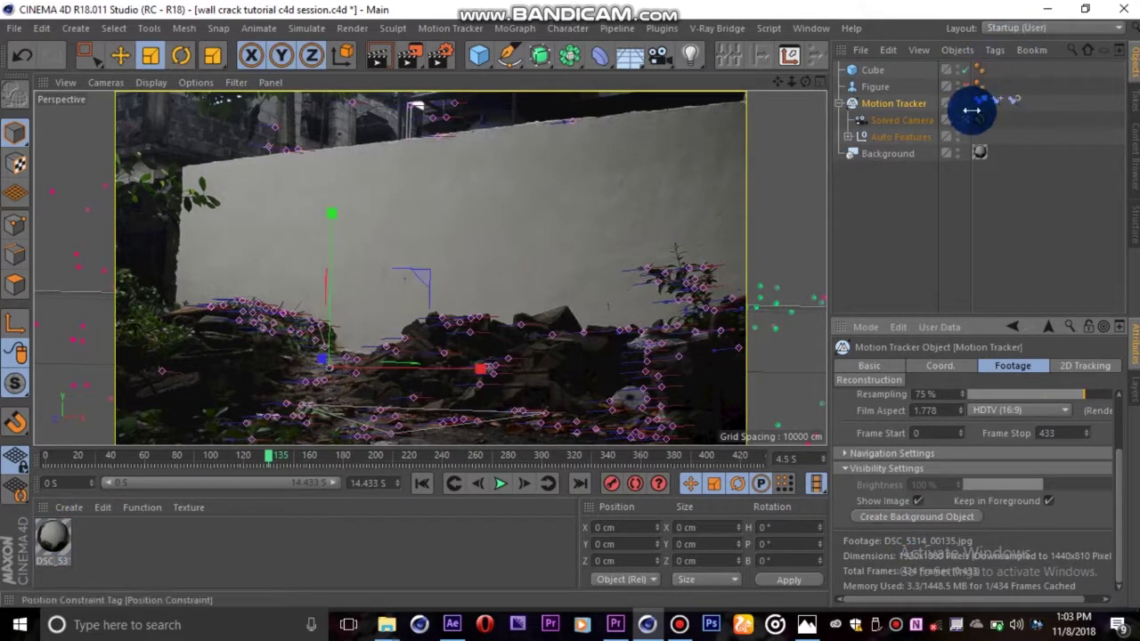
Step: Outside the Solved Camera view, hide the Auto Features and thin the cube to about 51.4 cm along Z
{"action": "left_click", "coordinate": [965, 121]}
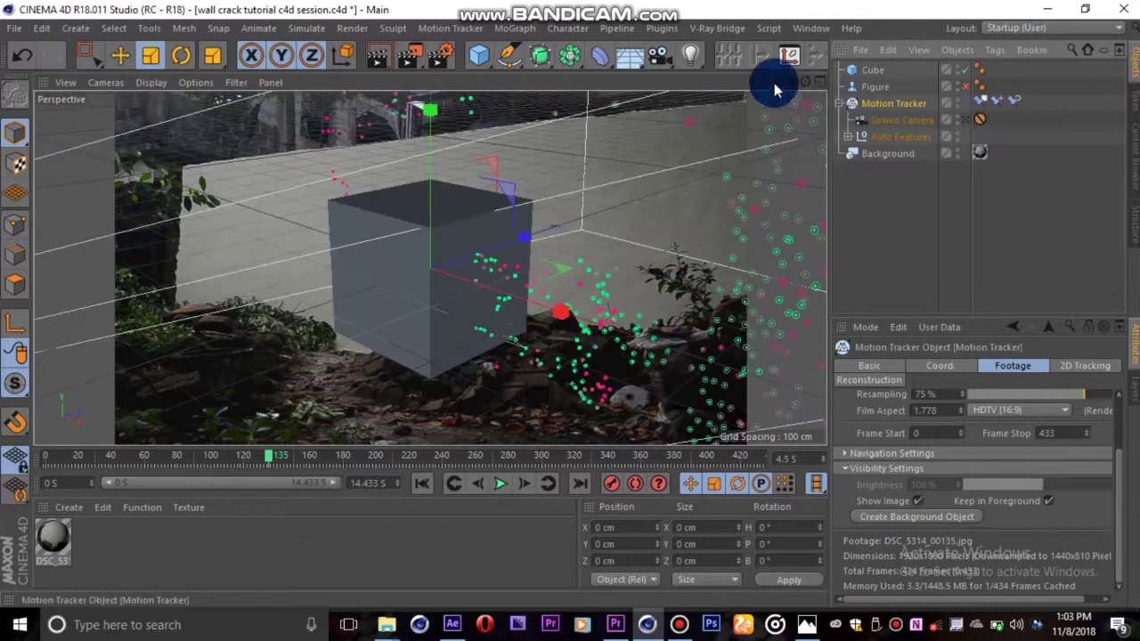
{"action": "left_click", "coordinate": [874, 70]}
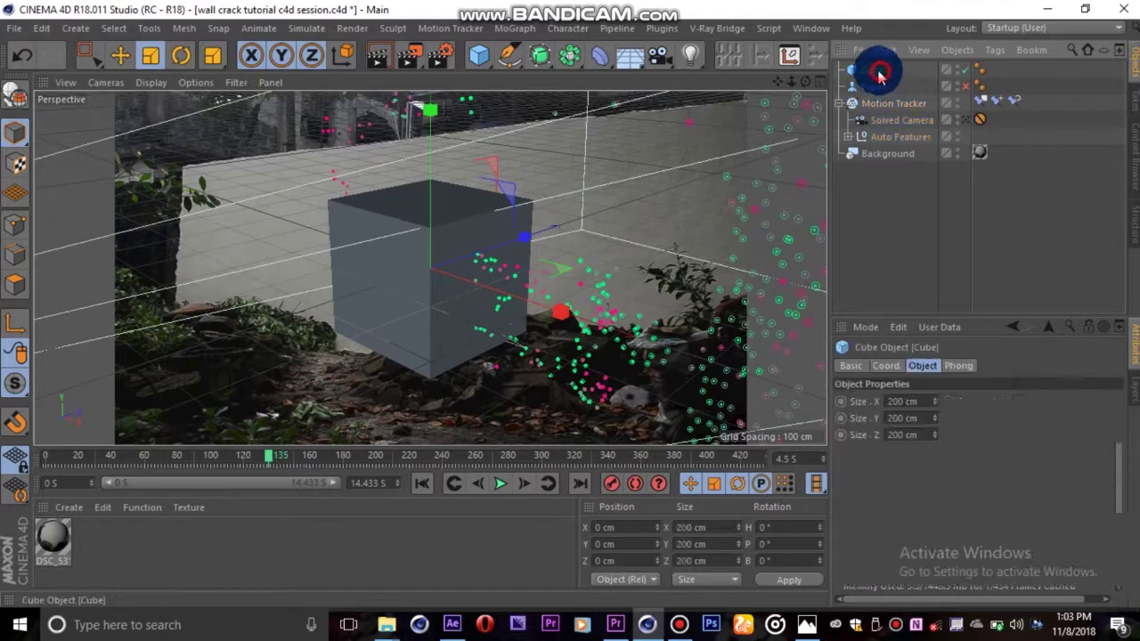
{"action": "left_click", "coordinate": [957, 134]}
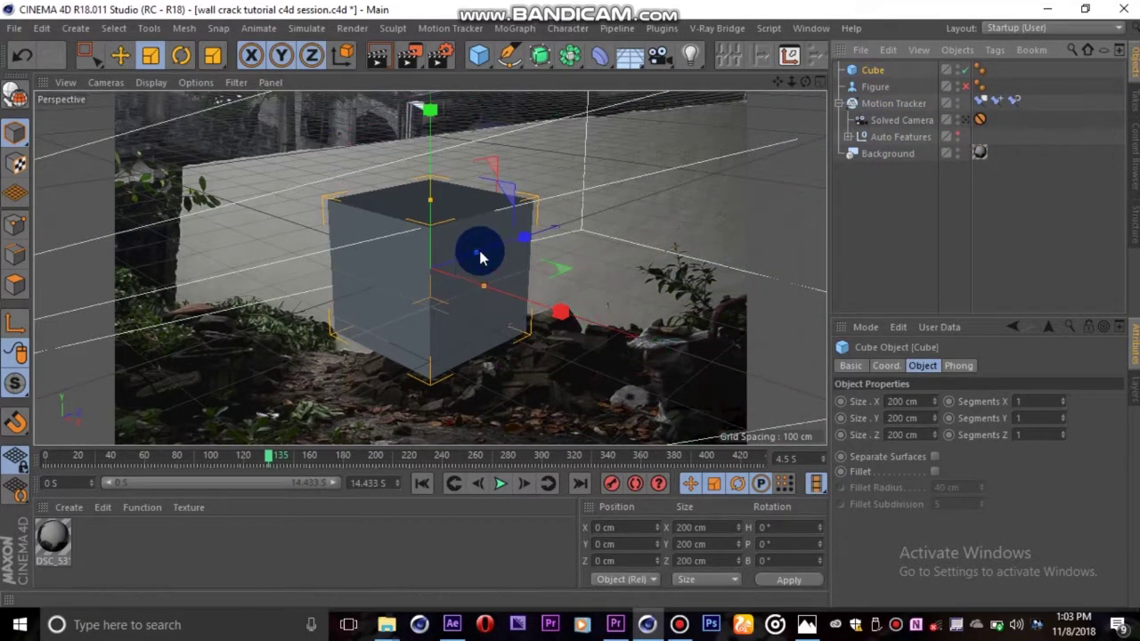
{"action": "left_click_drag", "start_coordinate": [479, 257], "coordinate": [445, 263]}
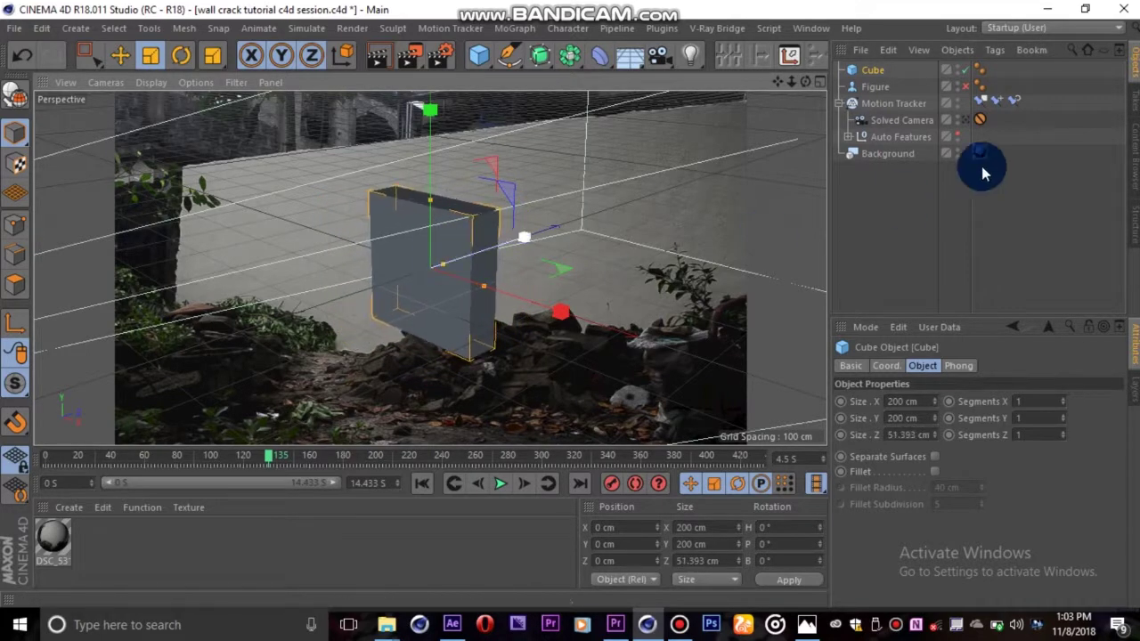
Step: Show the Auto Features again, return to the Solved Camera view and inspect the tracking points along the wall's base
{"action": "left_click", "coordinate": [952, 139]}
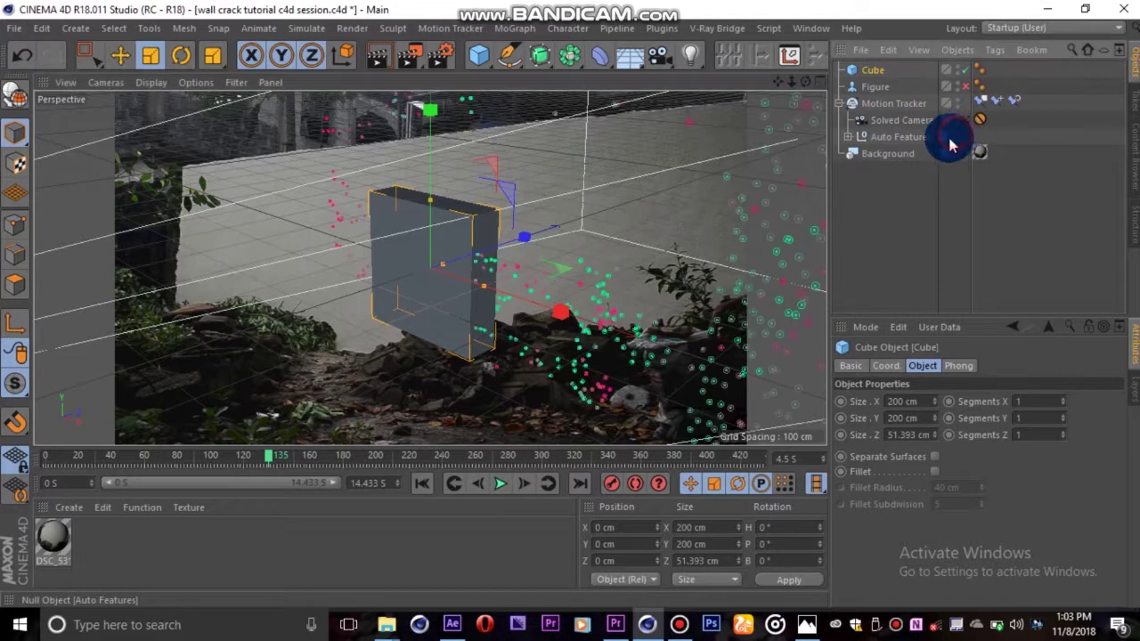
{"action": "left_click", "coordinate": [969, 124]}
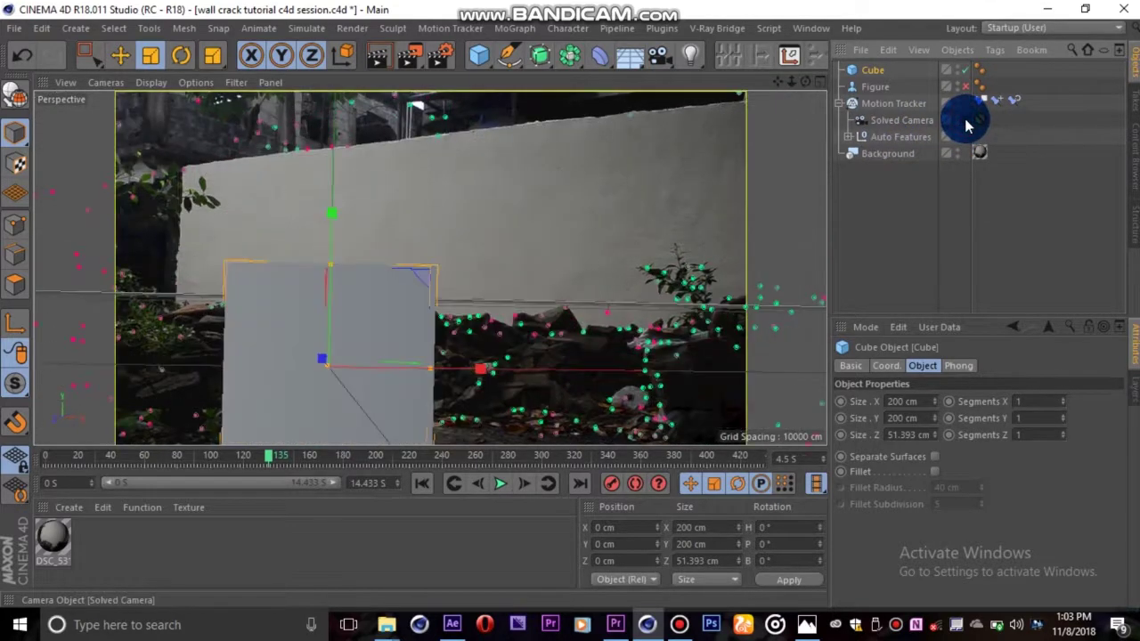
{"action": "left_click", "coordinate": [906, 139]}
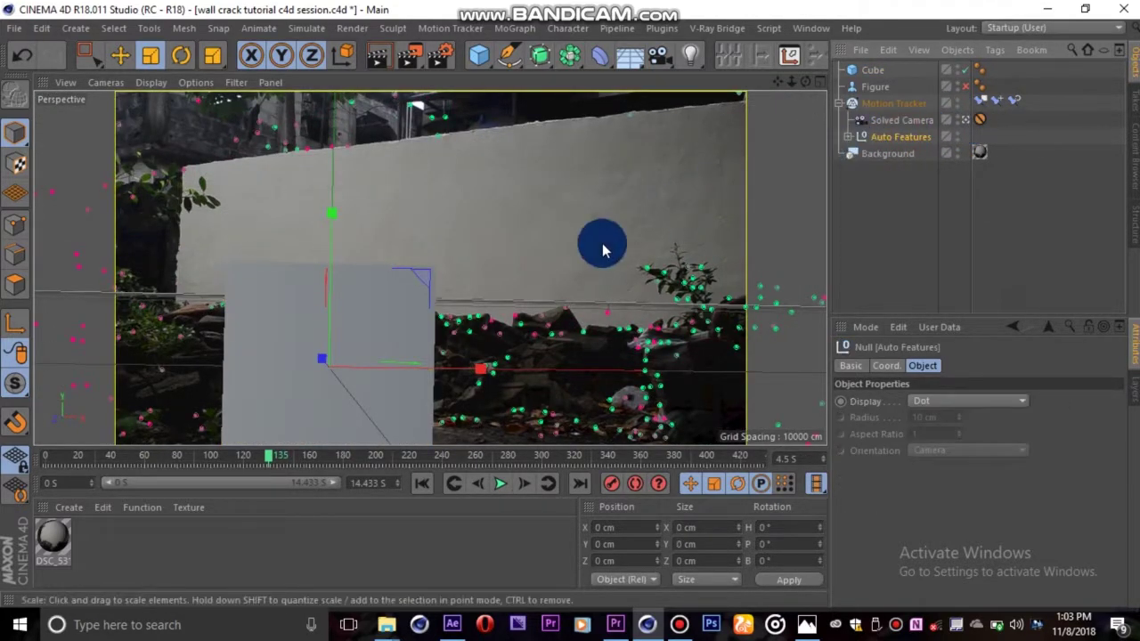
{"action": "left_click", "coordinate": [848, 136]}
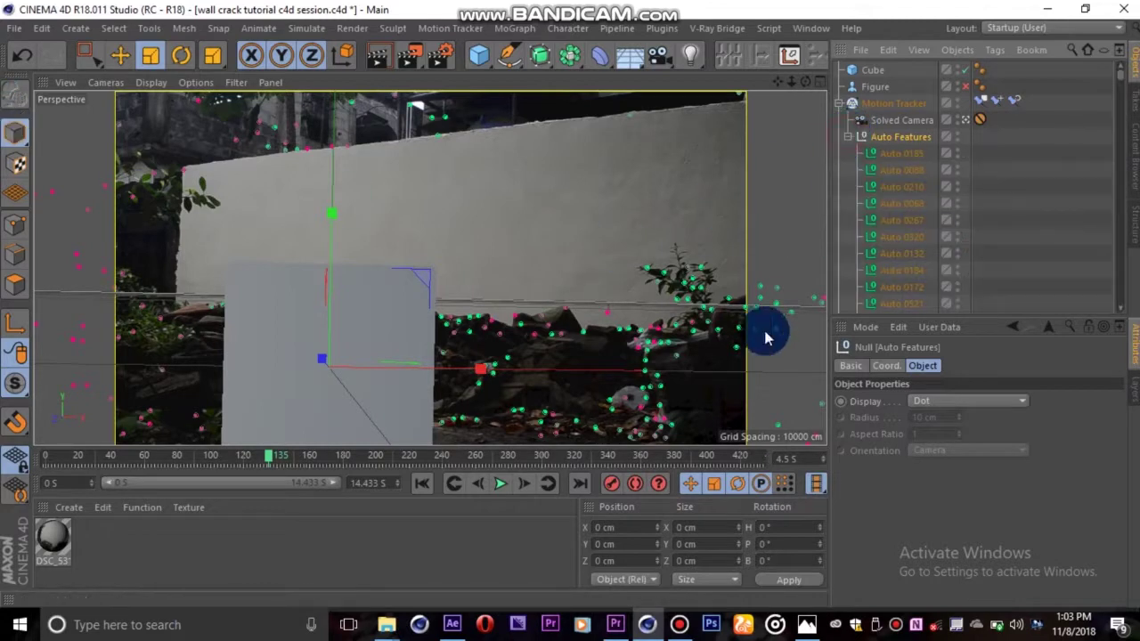
{"action": "left_click", "coordinate": [480, 322]}
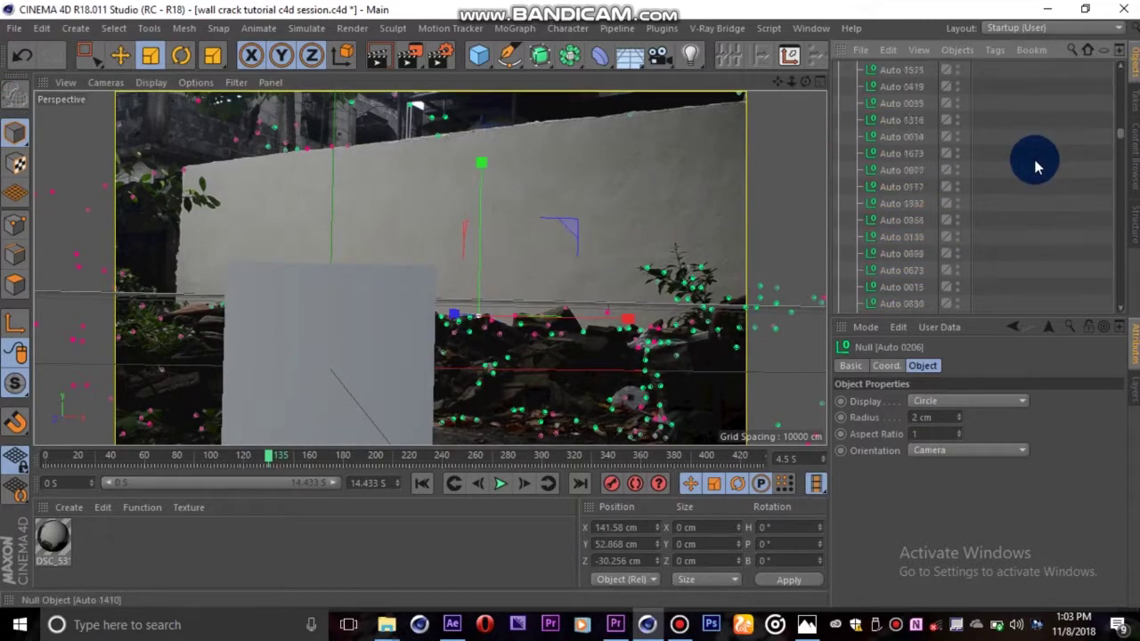
{"action": "left_click_drag", "start_coordinate": [1120, 202], "coordinate": [1119, 73]}
{"action": "left_click", "coordinate": [606, 173]}
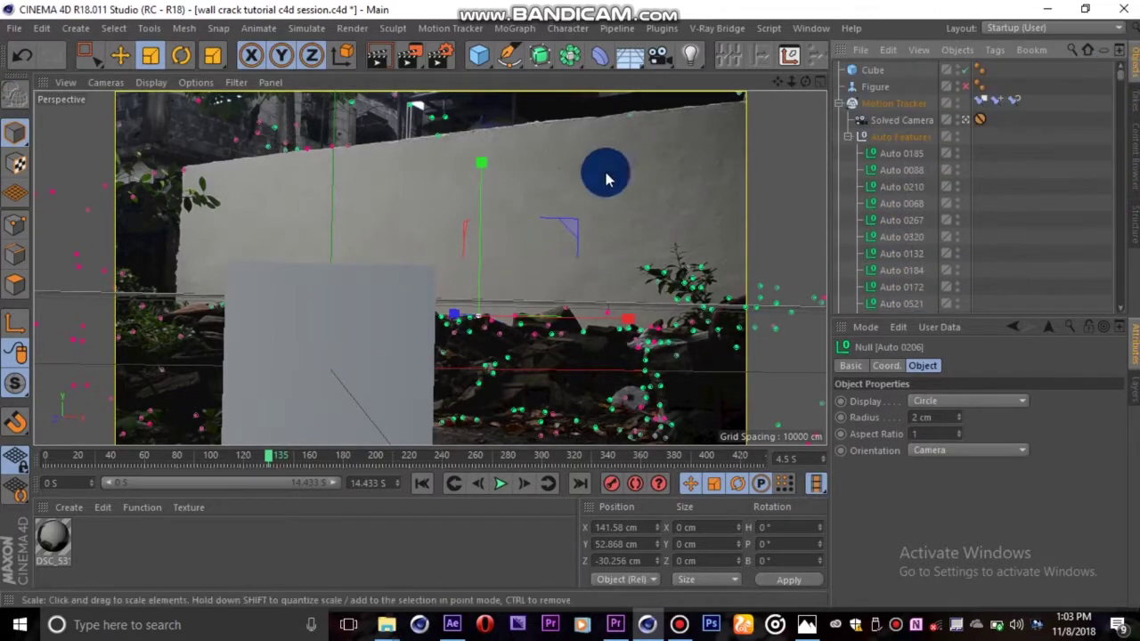
Step: Use the Transfer tool to place the cube on the tracking feature Auto 0120 near the left foot of the wall
{"action": "left_click", "coordinate": [869, 70]}
{"action": "key", "text": "shift+c"}
{"action": "type", "text": "transfer"}
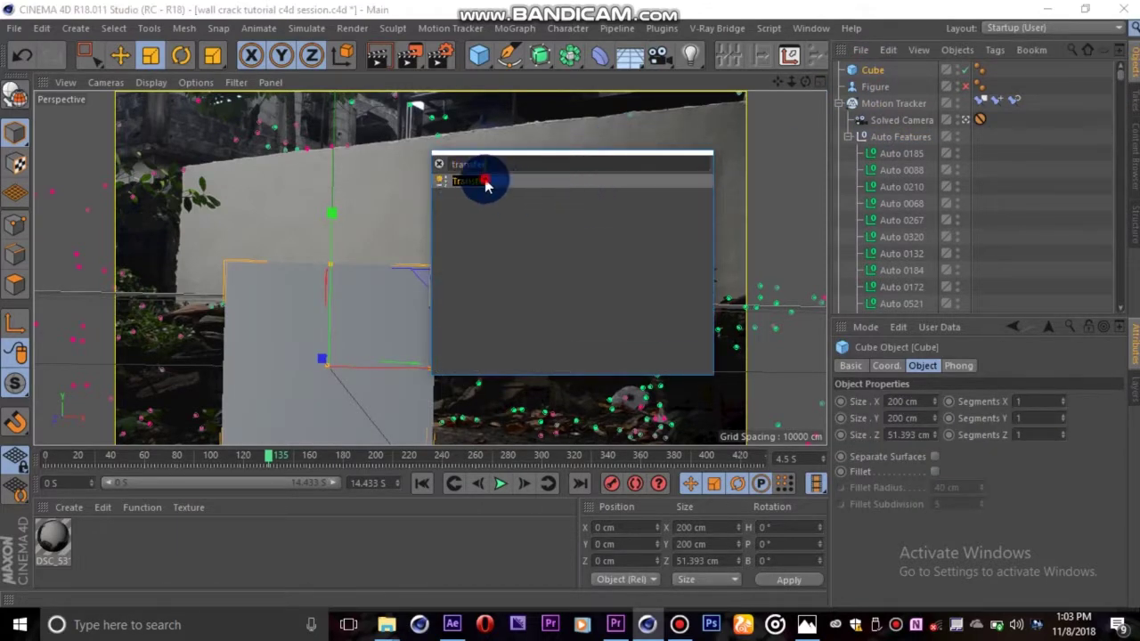
{"action": "left_click", "coordinate": [485, 182]}
{"action": "left_click", "coordinate": [470, 323]}
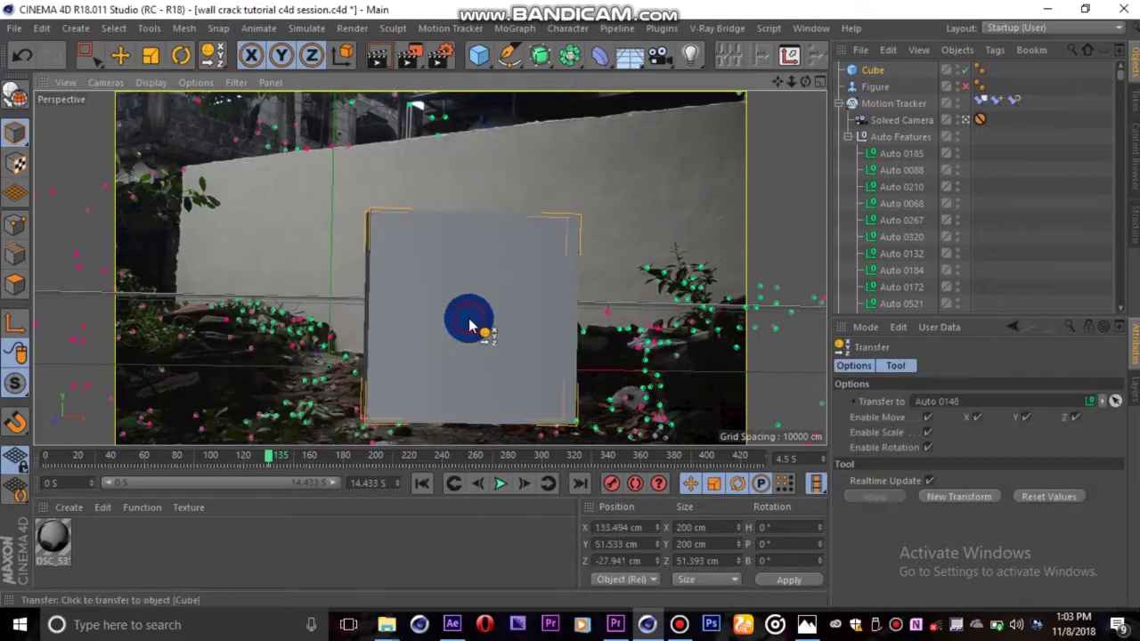
{"action": "left_click", "coordinate": [285, 319]}
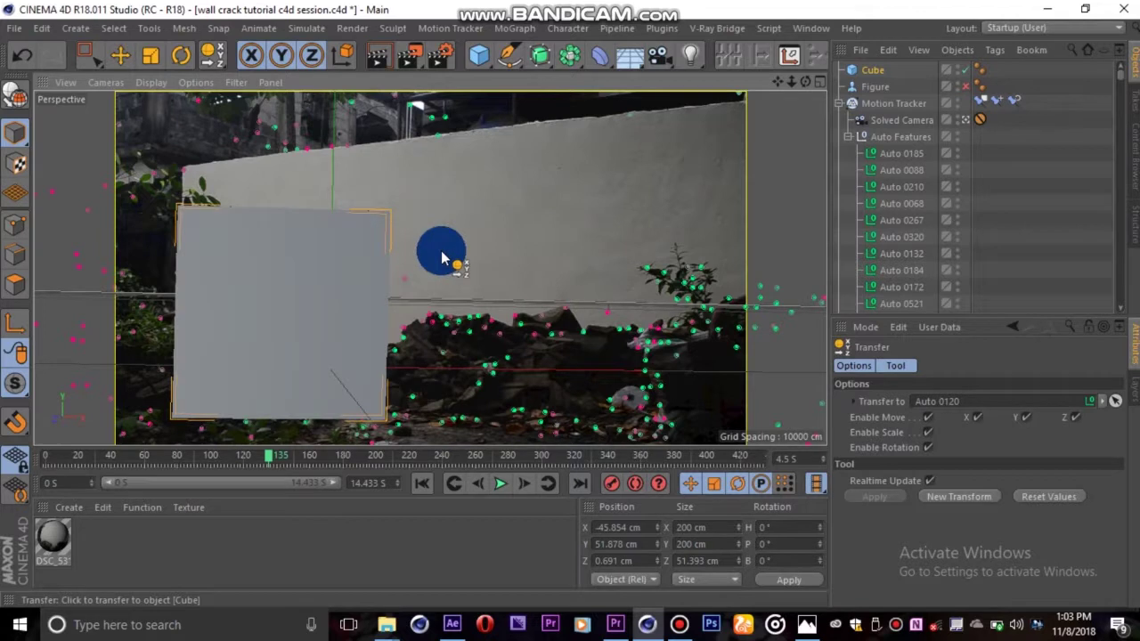
Step: Rotate the cube's heading to about -28.5° to follow the wall, and hide the Auto Features
{"action": "left_click", "coordinate": [872, 71]}
{"action": "left_click", "coordinate": [179, 54]}
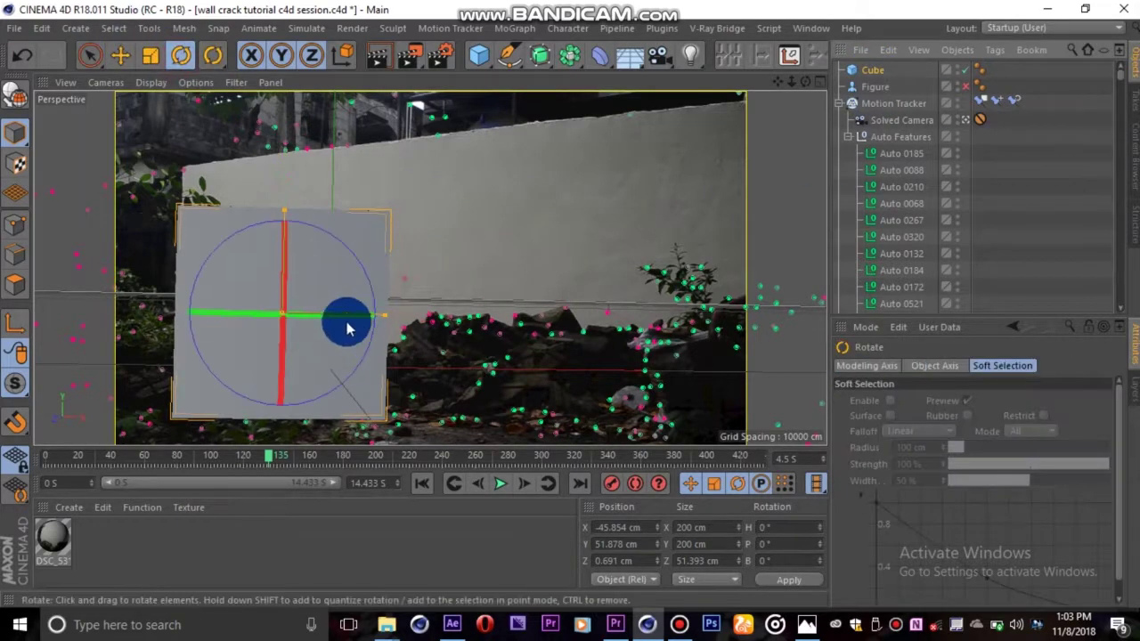
{"action": "left_click_drag", "start_coordinate": [347, 327], "coordinate": [266, 308]}
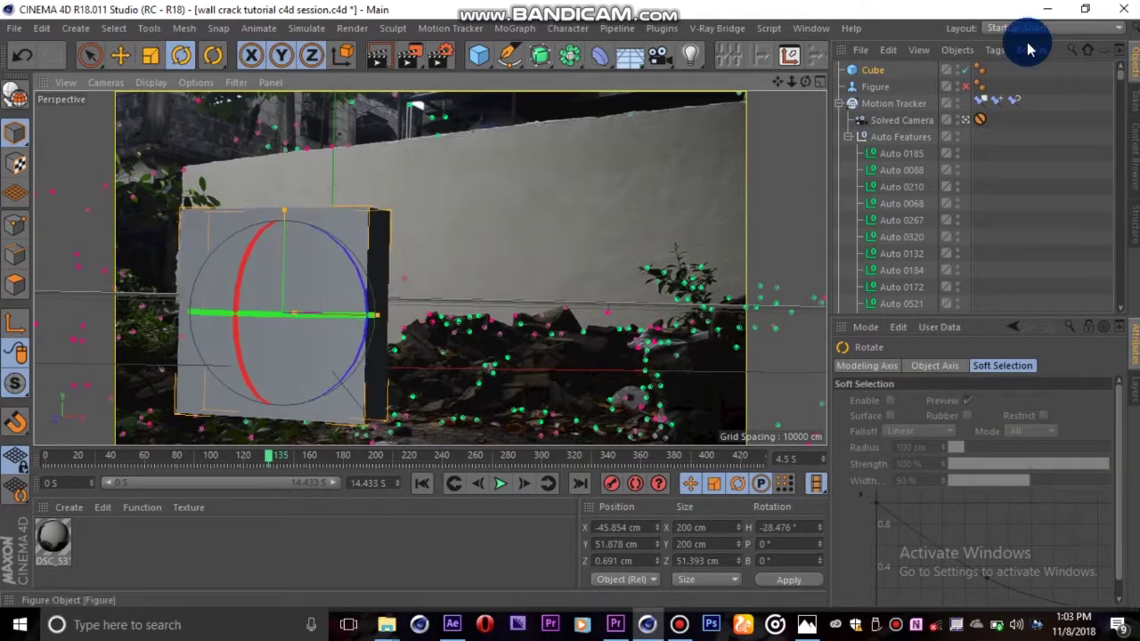
{"action": "left_click", "coordinate": [847, 138]}
{"action": "left_click", "coordinate": [957, 136]}
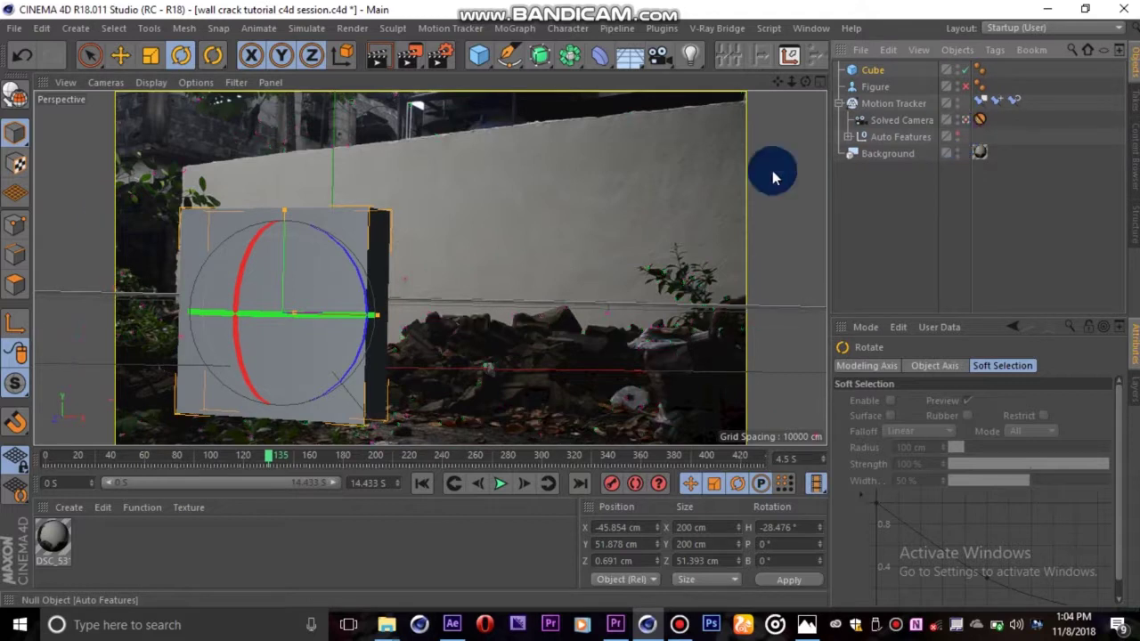
Step: Resize the cube to about 449 cm long and 19 cm thick, and move it over the middle of the wall
{"action": "key", "text": "space"}
{"action": "left_click", "coordinate": [371, 327]}
{"action": "left_click_drag", "start_coordinate": [298, 316], "coordinate": [582, 246]}
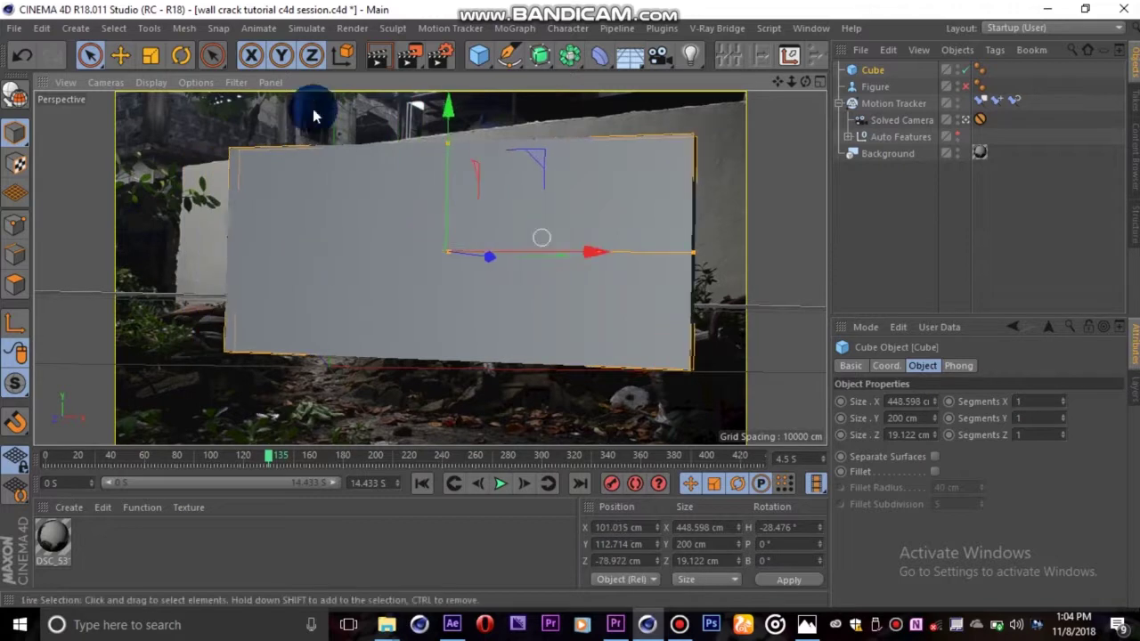
Step: Bank the cube to about -3.6° to match the wall's slope and raise it to about 120.4 cm in Y
{"action": "left_click", "coordinate": [178, 56]}
{"action": "left_click_drag", "start_coordinate": [530, 218], "coordinate": [532, 213]}
{"action": "key", "text": "space"}
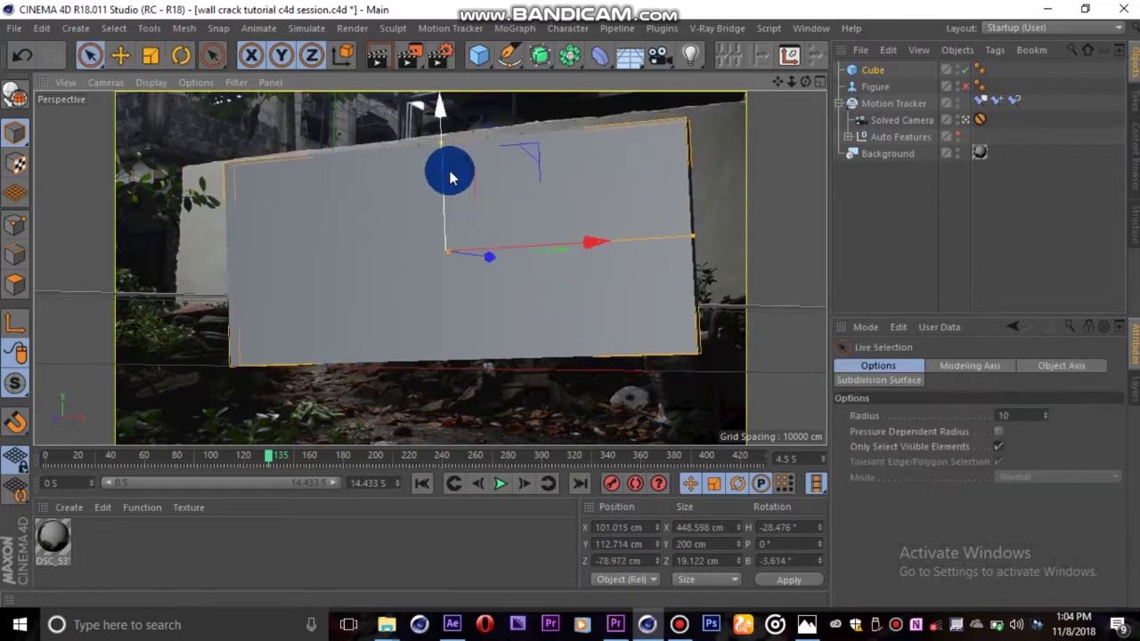
{"action": "left_click_drag", "start_coordinate": [450, 174], "coordinate": [450, 165]}
Step: Extend the cube along the wall to about 2652 cm in X, matching it against the footage up to frame 358
{"action": "left_click_drag", "start_coordinate": [692, 224], "coordinate": [791, 216]}
{"action": "left_click_drag", "start_coordinate": [246, 458], "coordinate": [489, 454]}
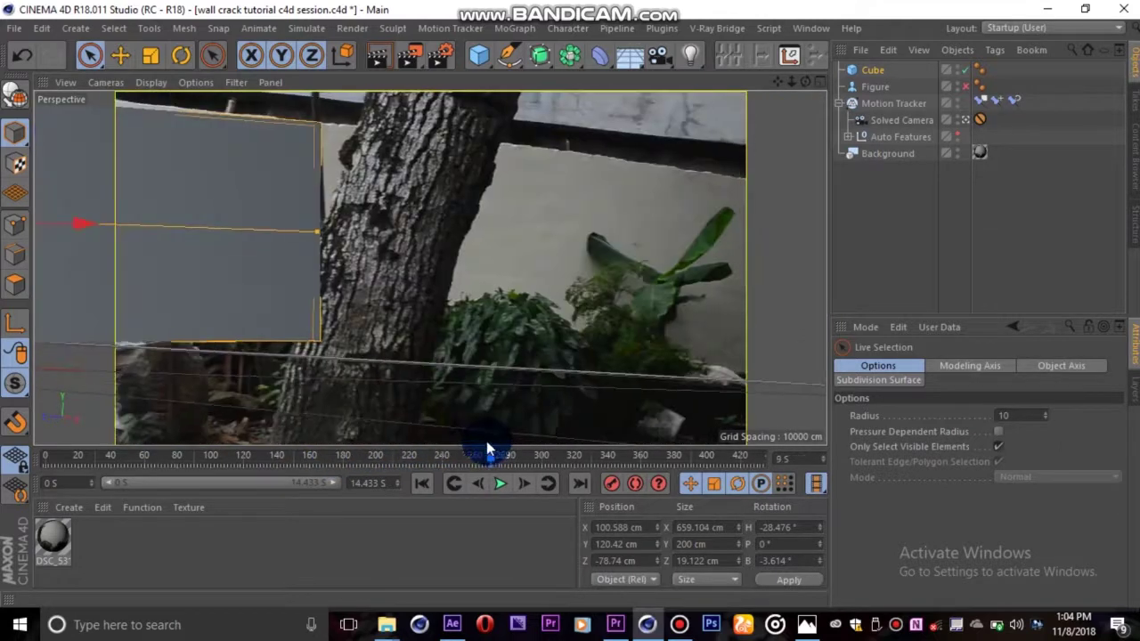
{"action": "left_click_drag", "start_coordinate": [315, 229], "coordinate": [784, 265]}
{"action": "left_click_drag", "start_coordinate": [489, 454], "coordinate": [636, 454]}
{"action": "left_click_drag", "start_coordinate": [456, 221], "coordinate": [656, 235]}
Step: Turn off the viewport grid, extend the cube to about 3090 cm in X and go back to frame 138
{"action": "left_click", "coordinate": [236, 82]}
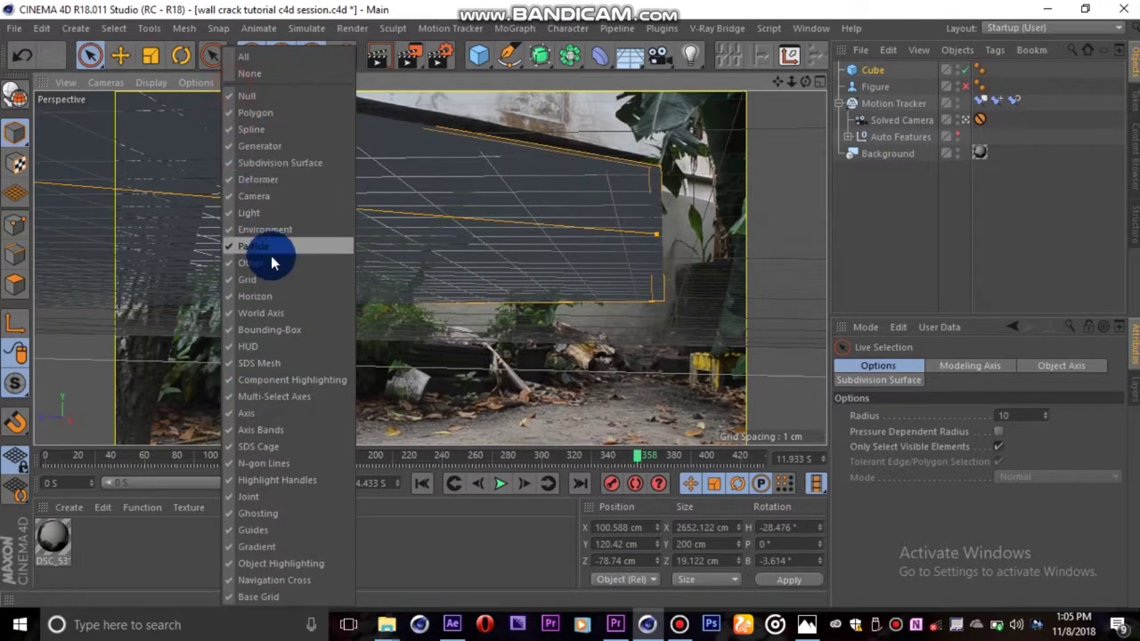
{"action": "left_click", "coordinate": [272, 281]}
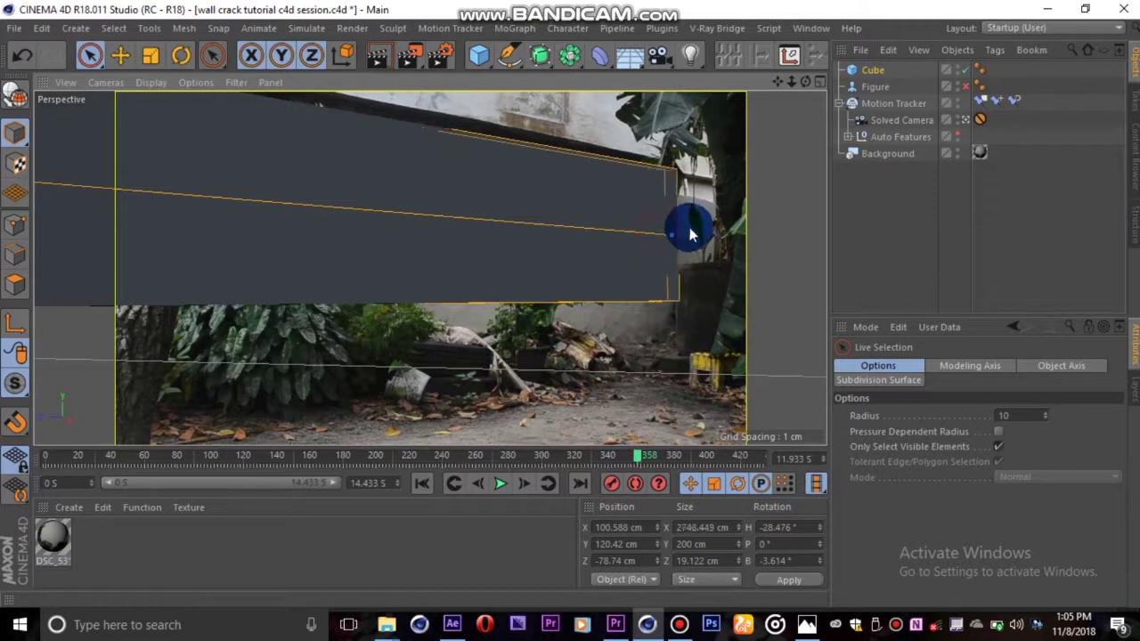
{"action": "left_click_drag", "start_coordinate": [691, 234], "coordinate": [722, 234]}
{"action": "left_click_drag", "start_coordinate": [637, 462], "coordinate": [276, 458]}
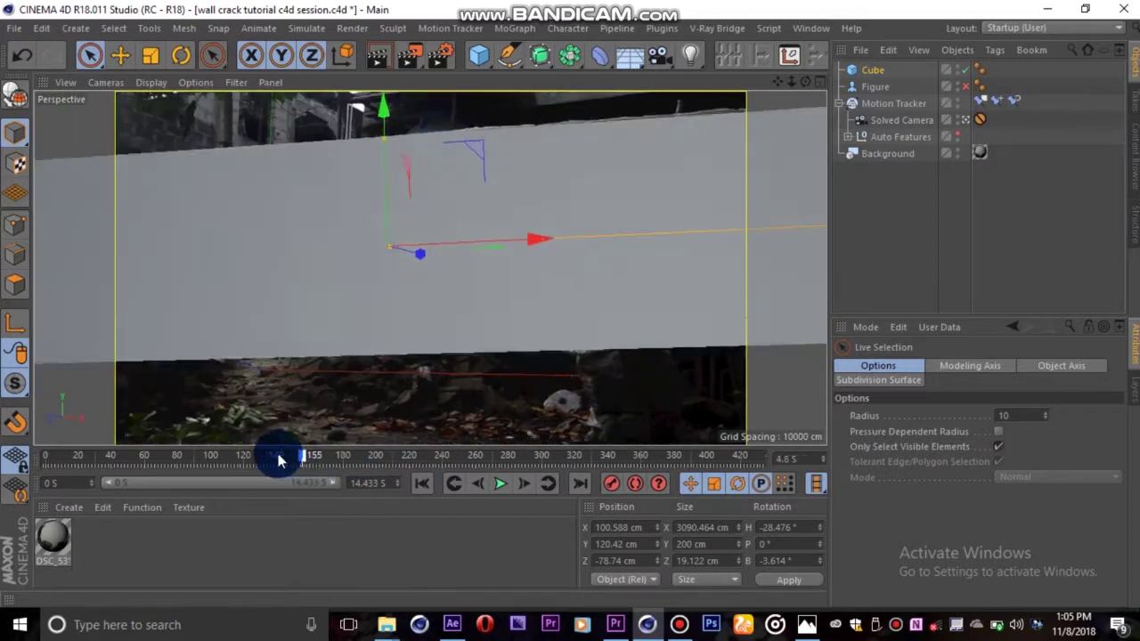
Step: Turn on X-Ray display for the cube and go to frame 55
{"action": "left_click", "coordinate": [871, 73]}
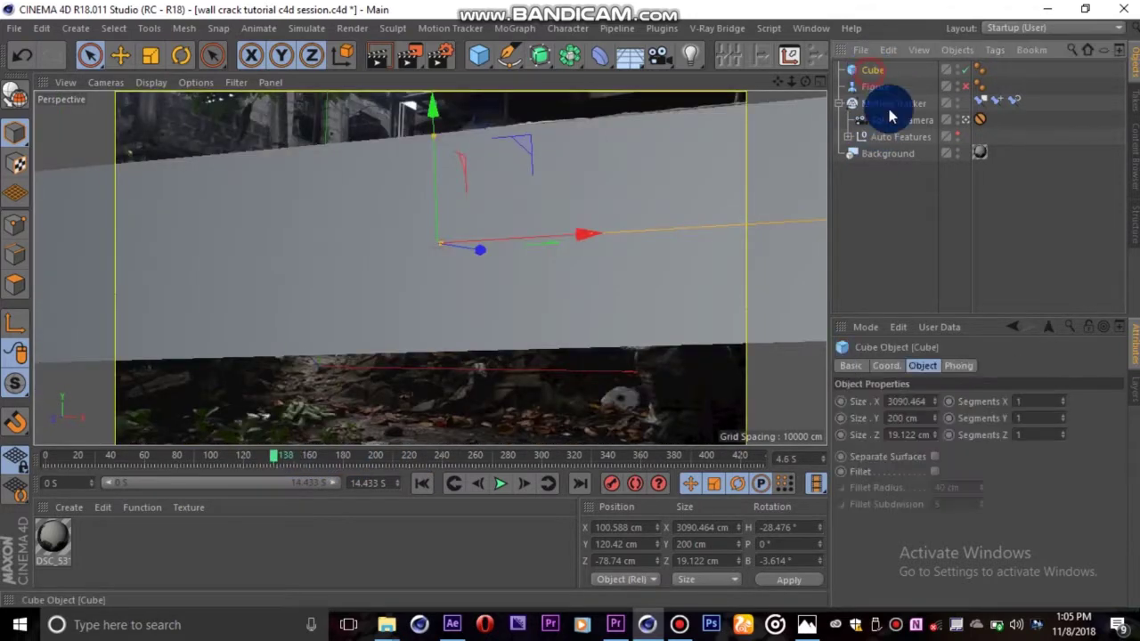
{"action": "left_click", "coordinate": [885, 366]}
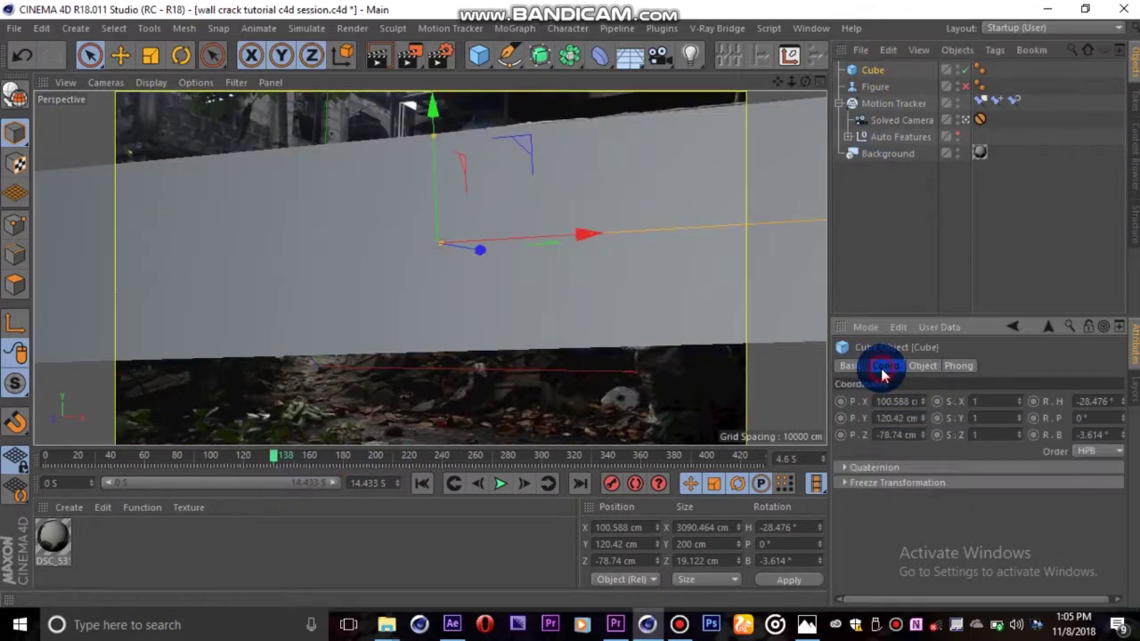
{"action": "left_click", "coordinate": [848, 367]}
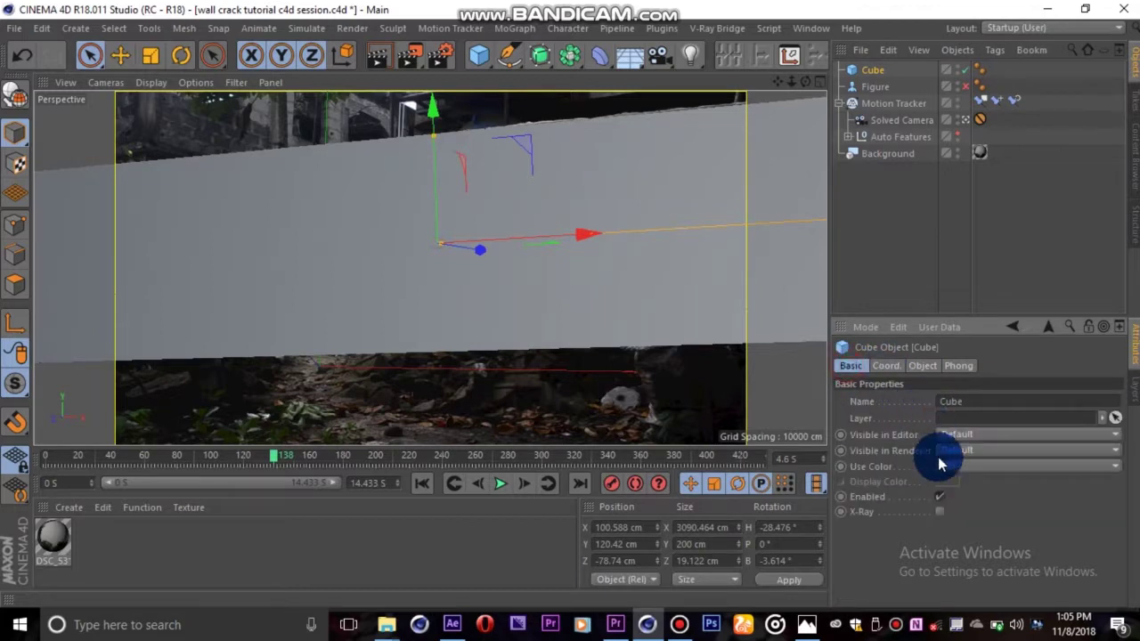
{"action": "left_click", "coordinate": [939, 511]}
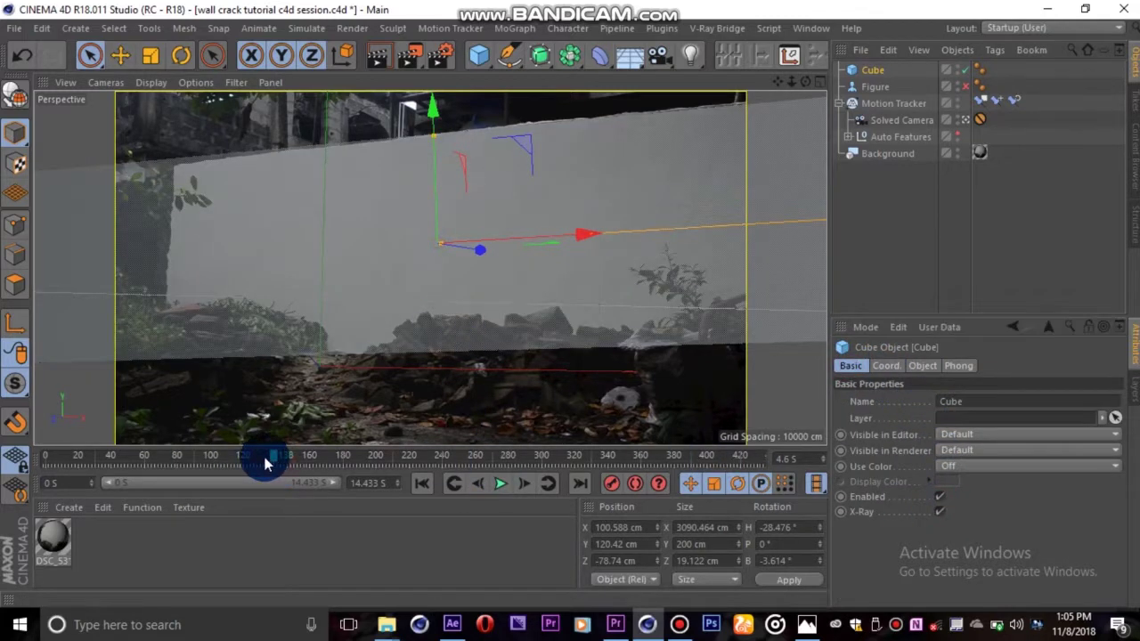
{"action": "left_click_drag", "start_coordinate": [265, 462], "coordinate": [138, 458]}
Step: Try to scale the cube shorter along its X axis
{"action": "left_click", "coordinate": [411, 339]}
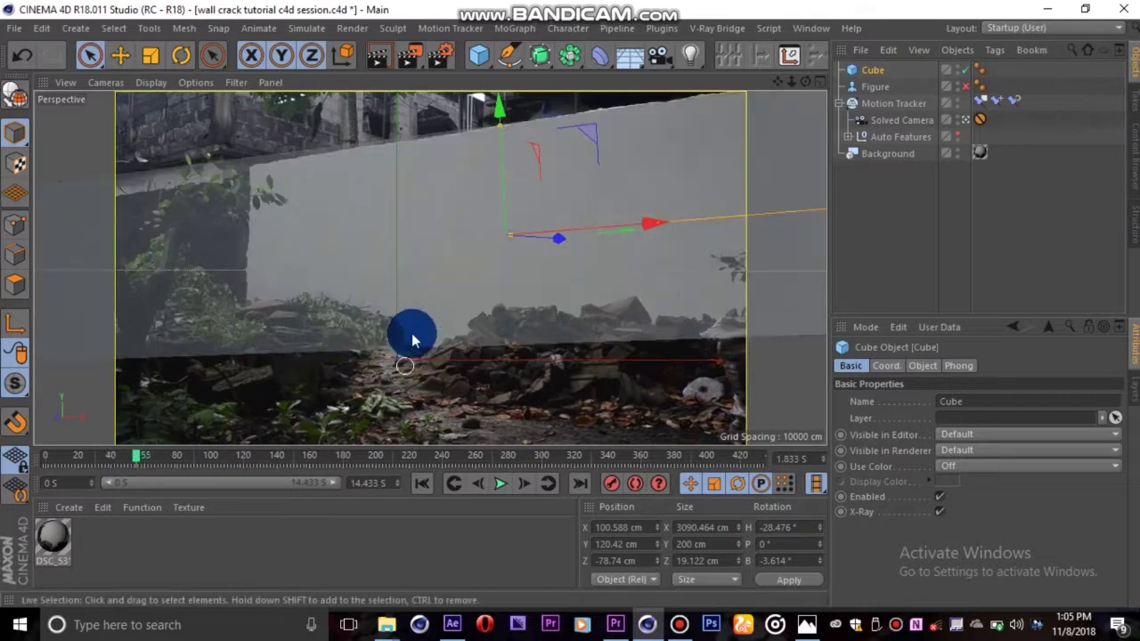
{"action": "left_click", "coordinate": [668, 223]}
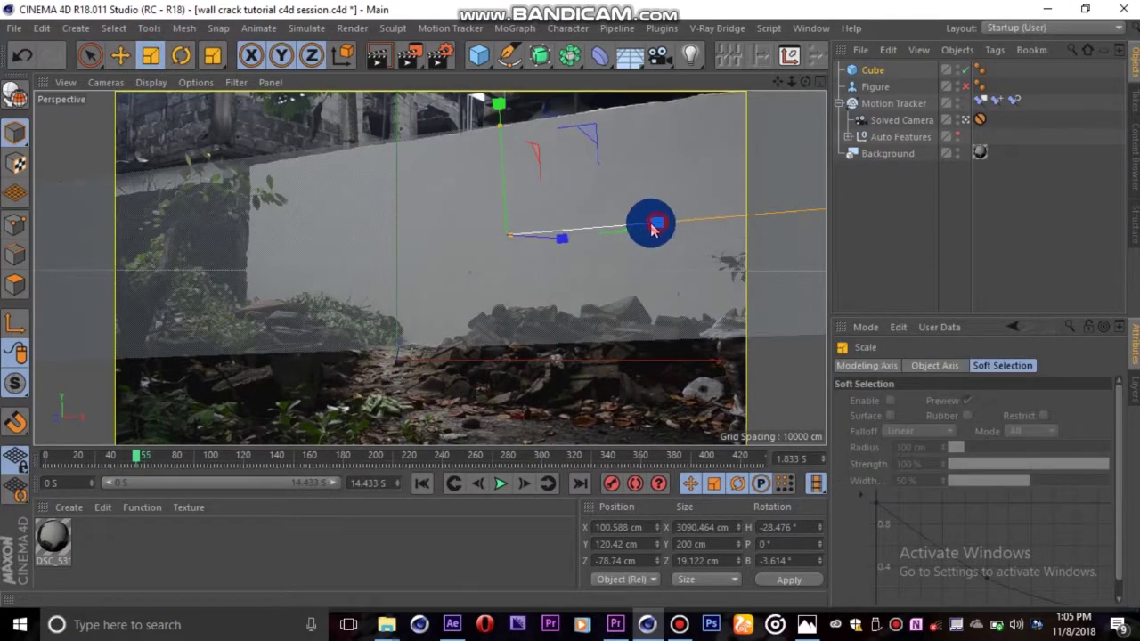
{"action": "left_click_drag", "start_coordinate": [653, 228], "coordinate": [596, 229]}
{"action": "key", "text": "ctrl+z"}
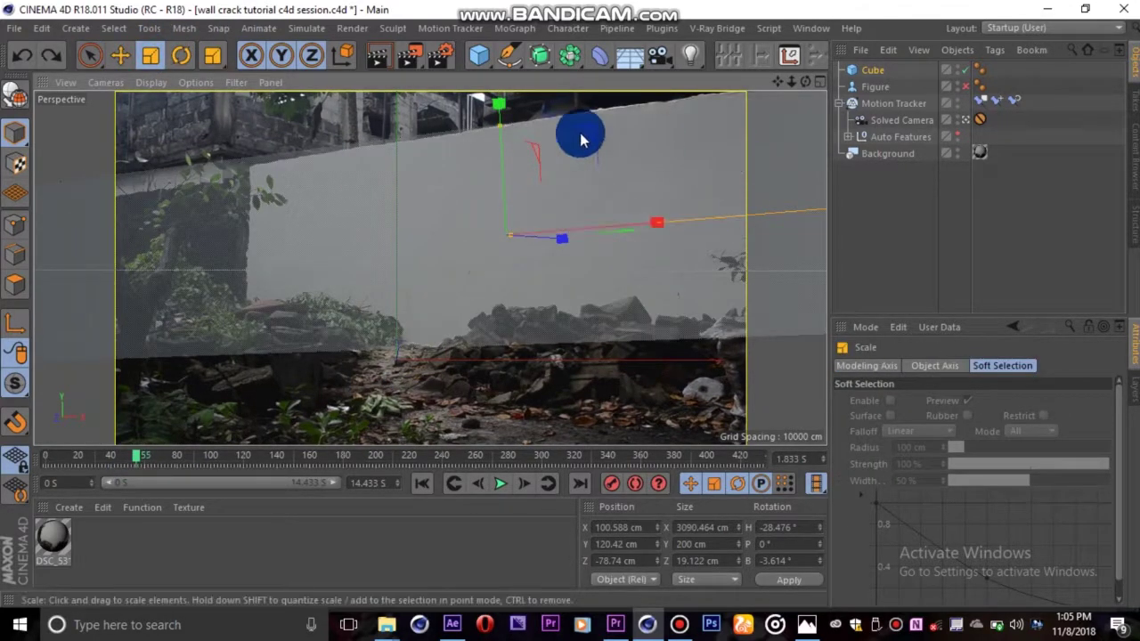
Step: Make the cube editable and cut a vertical edge loop where the filmed wall ends on the left
{"action": "left_click", "coordinate": [14, 258]}
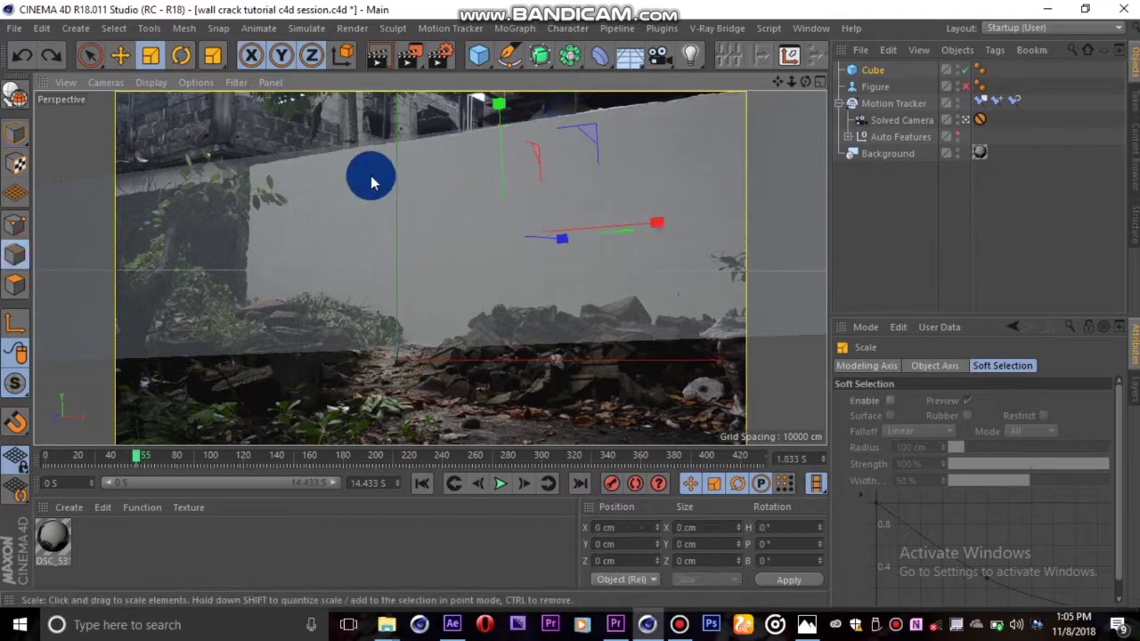
{"action": "left_click", "coordinate": [877, 69]}
{"action": "key", "text": "c"}
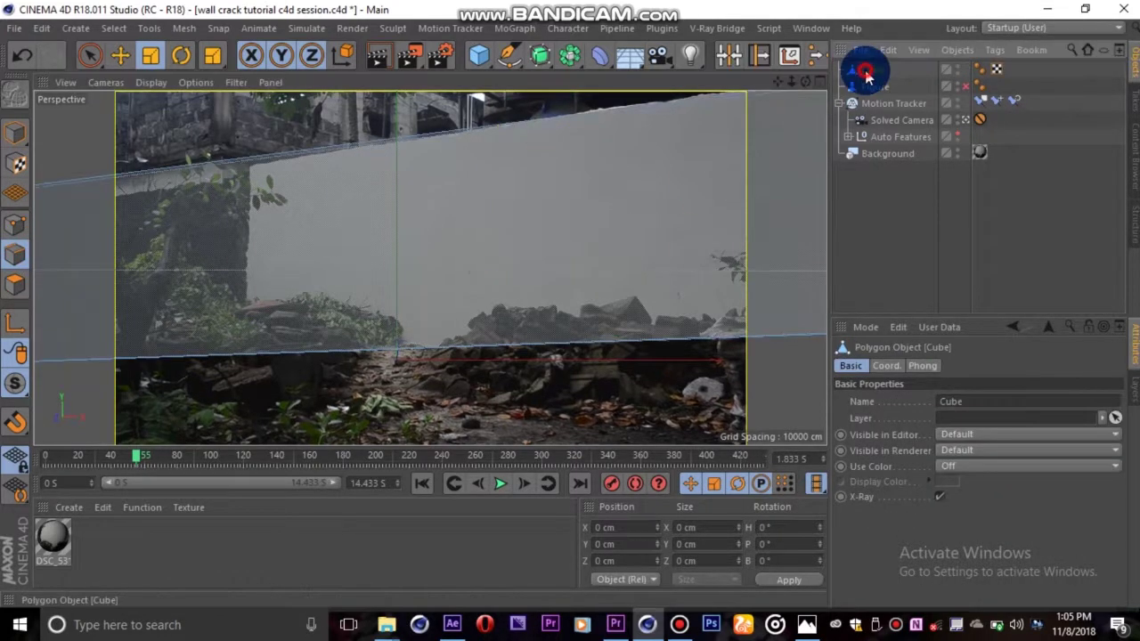
{"action": "key", "text": "k"}
{"action": "key", "text": "l"}
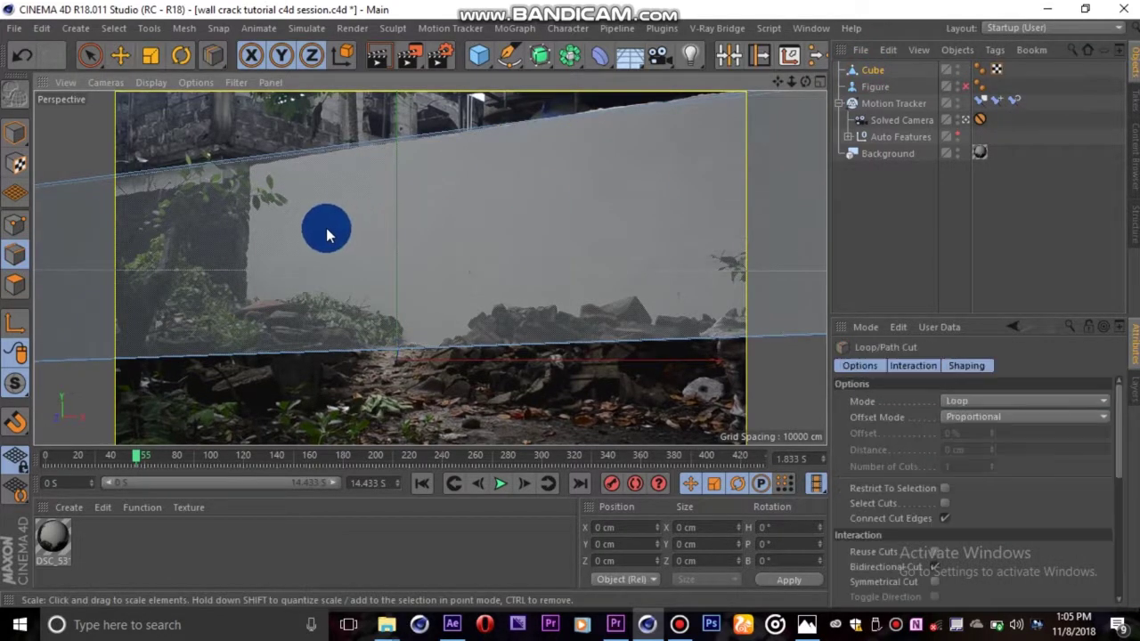
{"action": "left_click", "coordinate": [241, 168]}
Step: Delete the cube's polygons that extend past the filmed wall's left end
{"action": "key", "text": "9"}
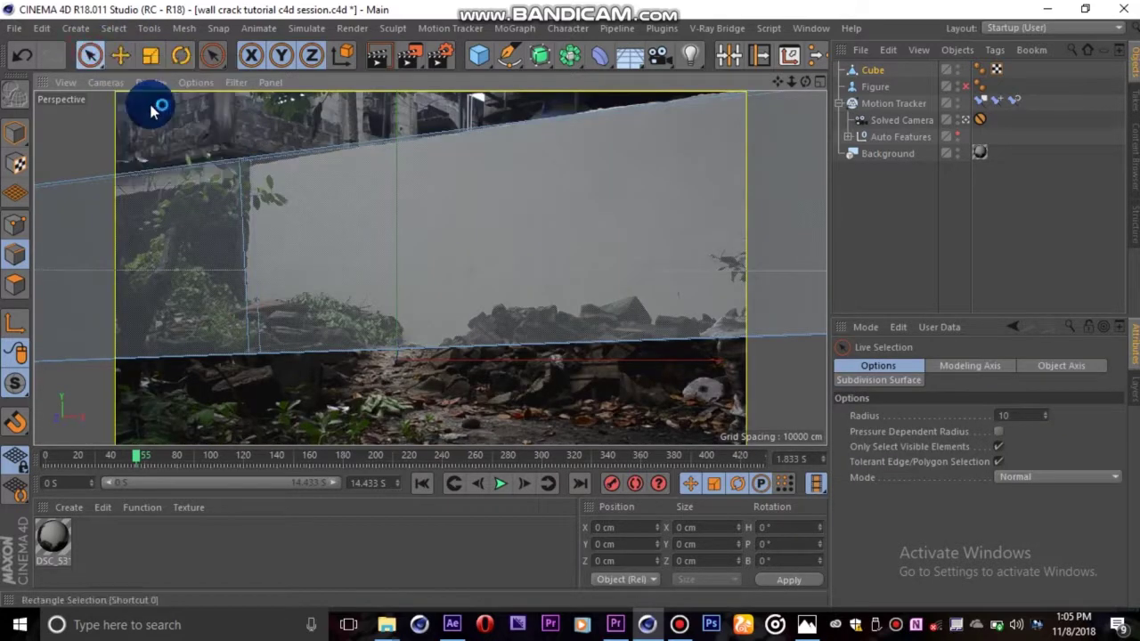
{"action": "key", "text": "0"}
{"action": "left_click_drag", "start_coordinate": [128, 131], "coordinate": [182, 361]}
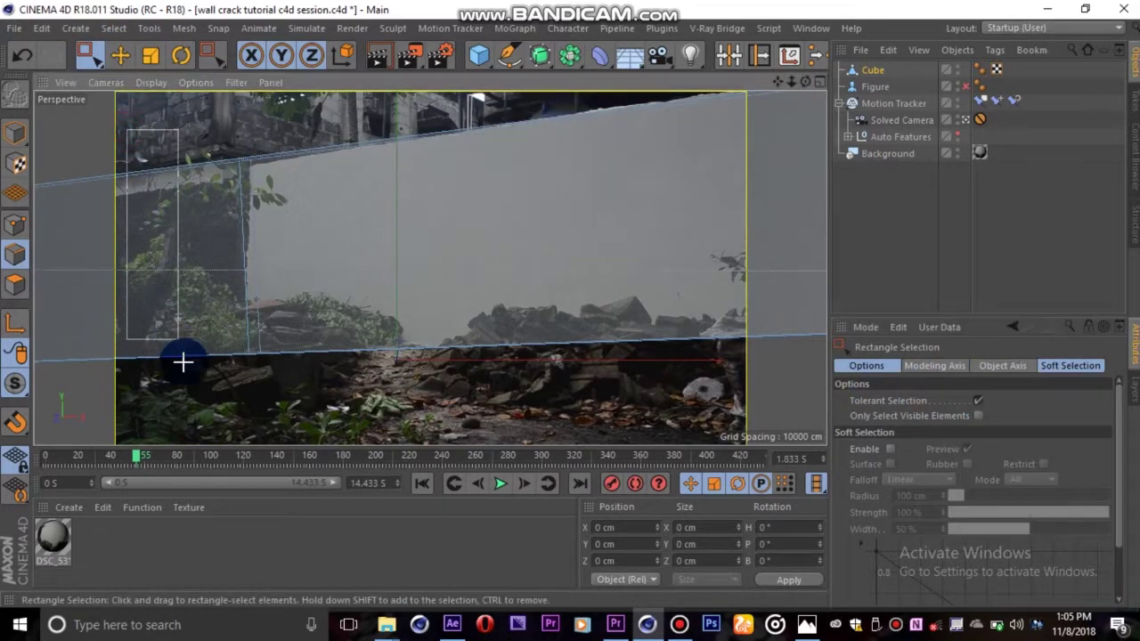
{"action": "left_click", "coordinate": [15, 284]}
{"action": "left_click", "coordinate": [198, 159]}
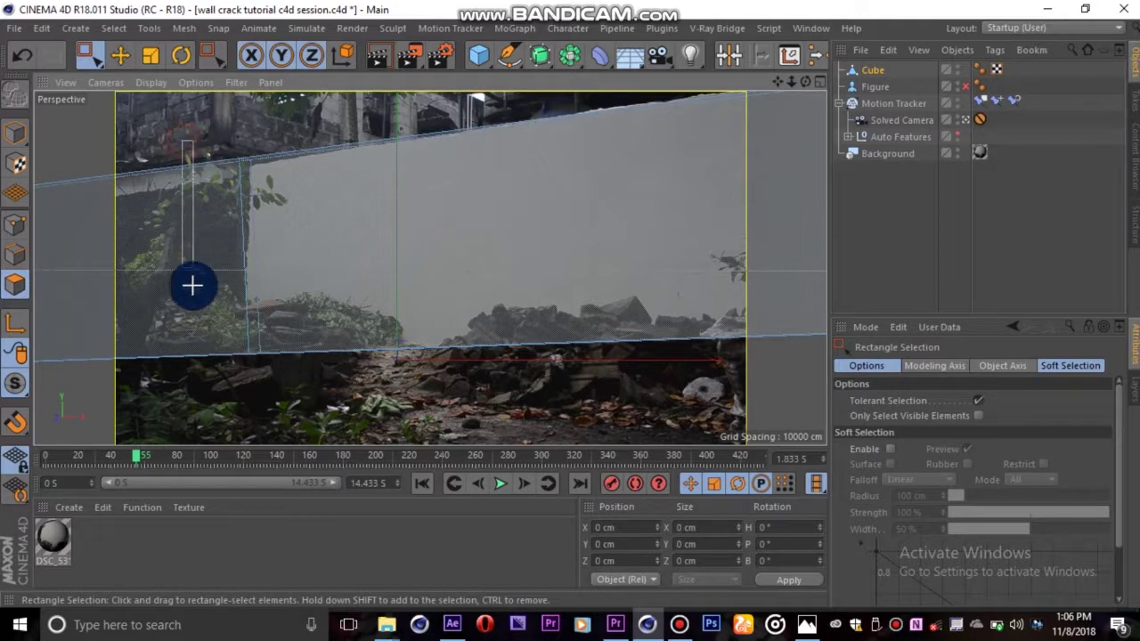
{"action": "key", "text": "Delete"}
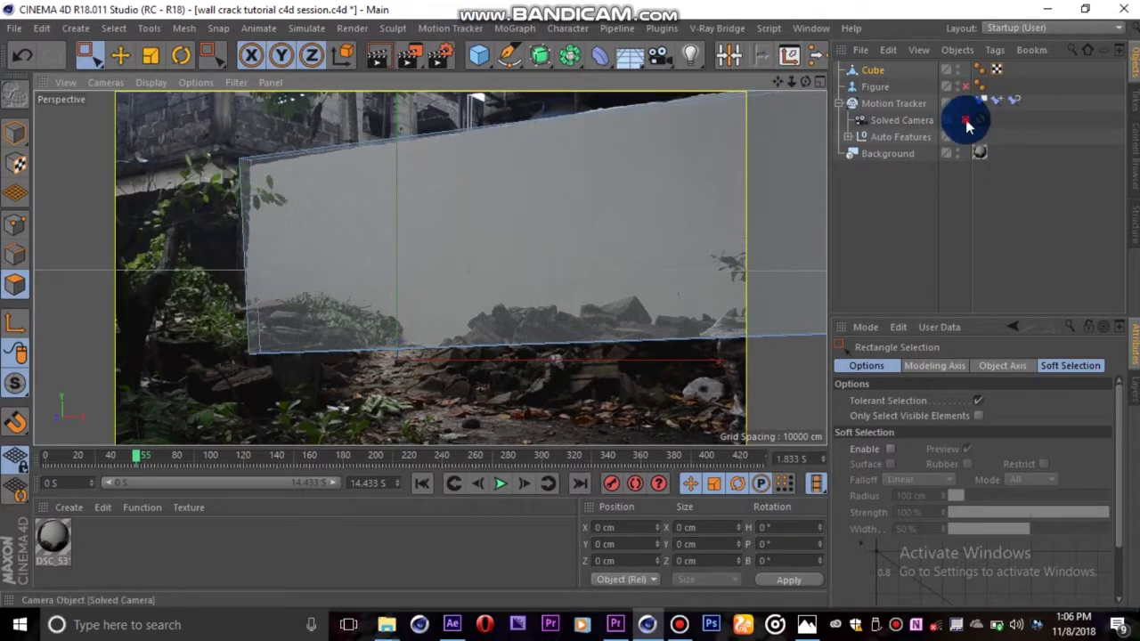
Step: Leave the solved camera view, close the cube's open end with a Bridge, and look through the solved camera again
{"action": "left_click", "coordinate": [971, 120]}
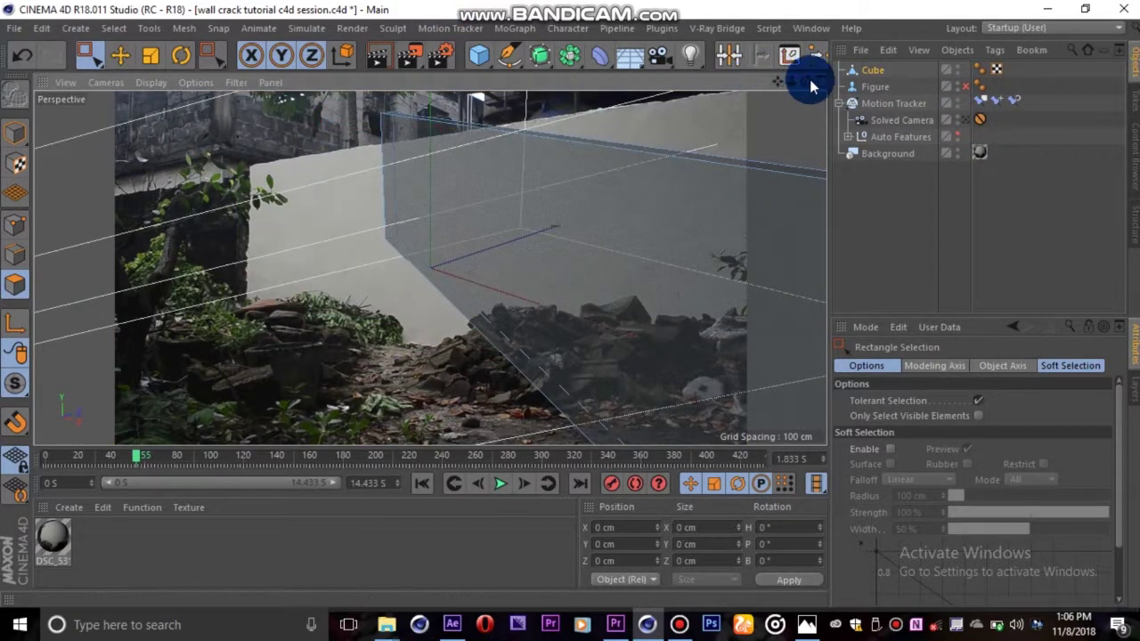
{"action": "left_click_drag", "start_coordinate": [804, 81], "coordinate": [804, 88]}
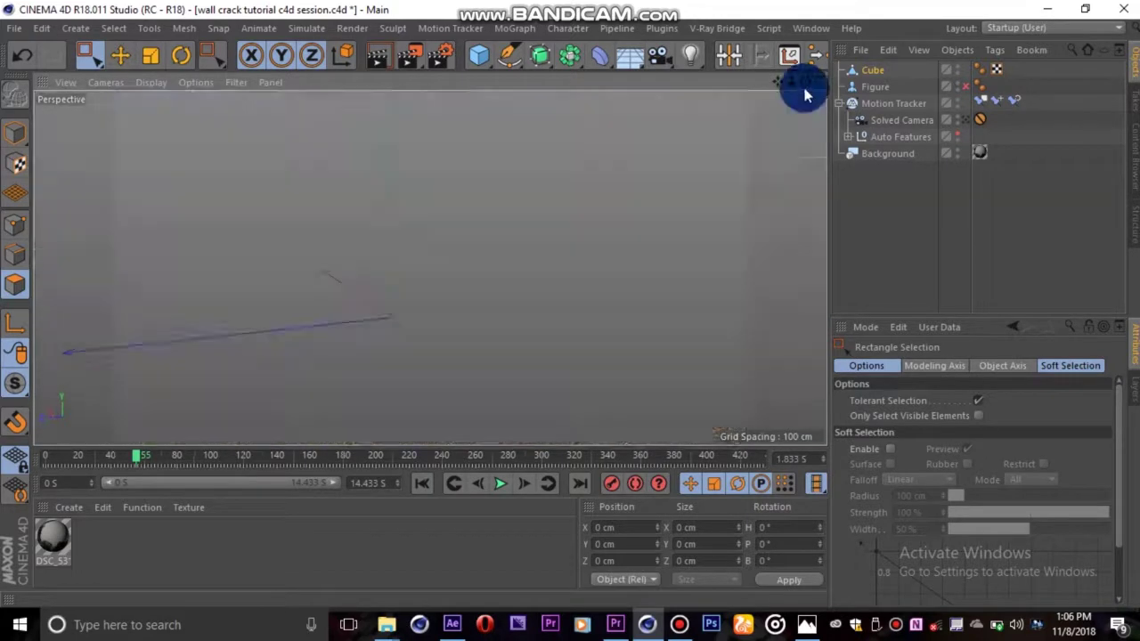
{"action": "key", "text": "b"}
{"action": "left_click", "coordinate": [14, 253]}
{"action": "left_click_drag", "start_coordinate": [378, 228], "coordinate": [406, 235]}
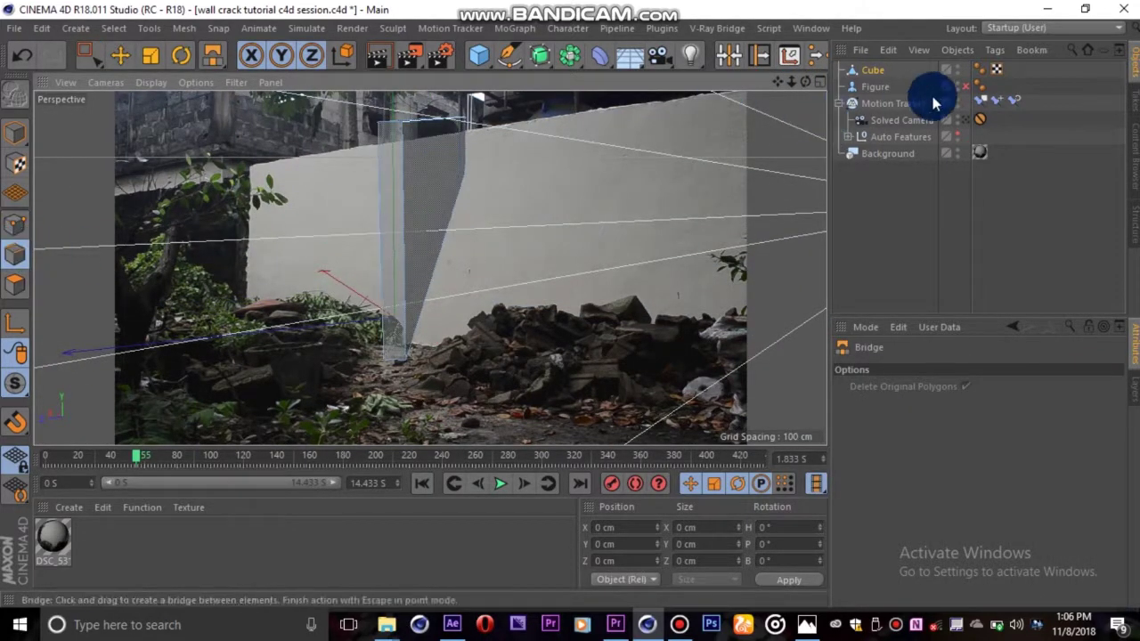
{"action": "left_click", "coordinate": [965, 120]}
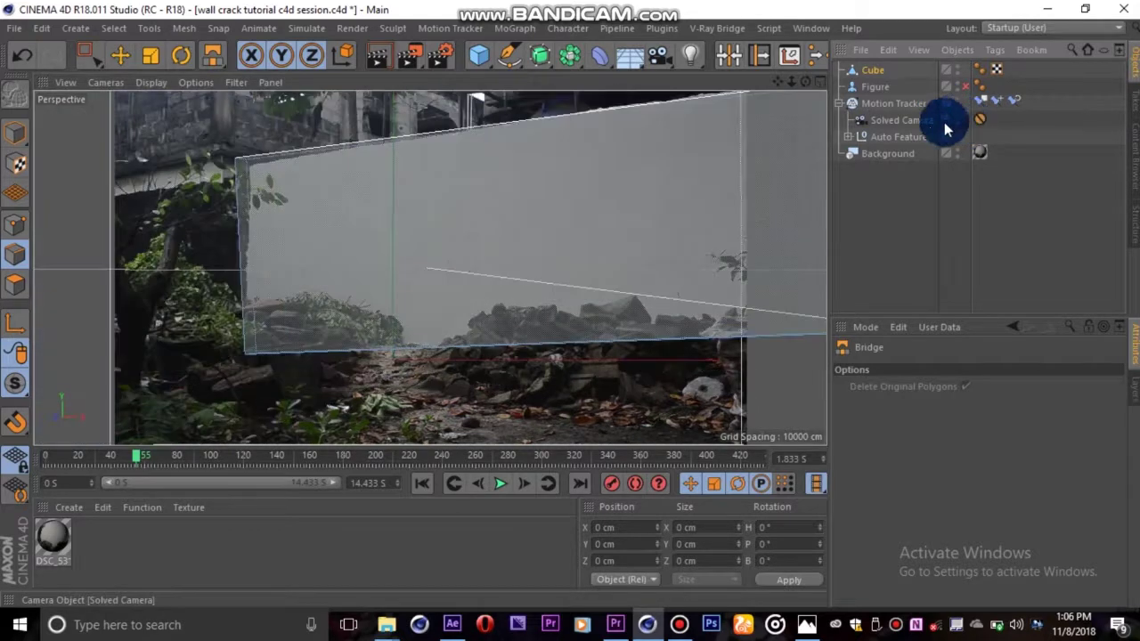
Step: Cut a vertical edge loop above the path and lower the top points of the left end to about 92.9 cm in Y
{"action": "key", "text": "space"}
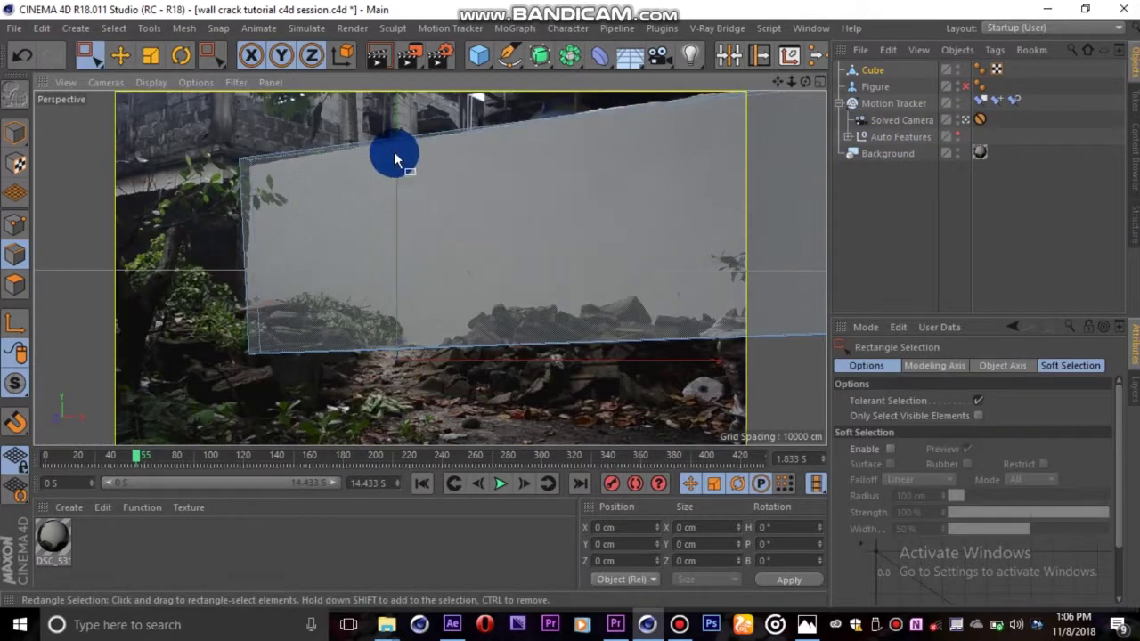
{"action": "key", "text": "k"}
{"action": "key", "text": "l"}
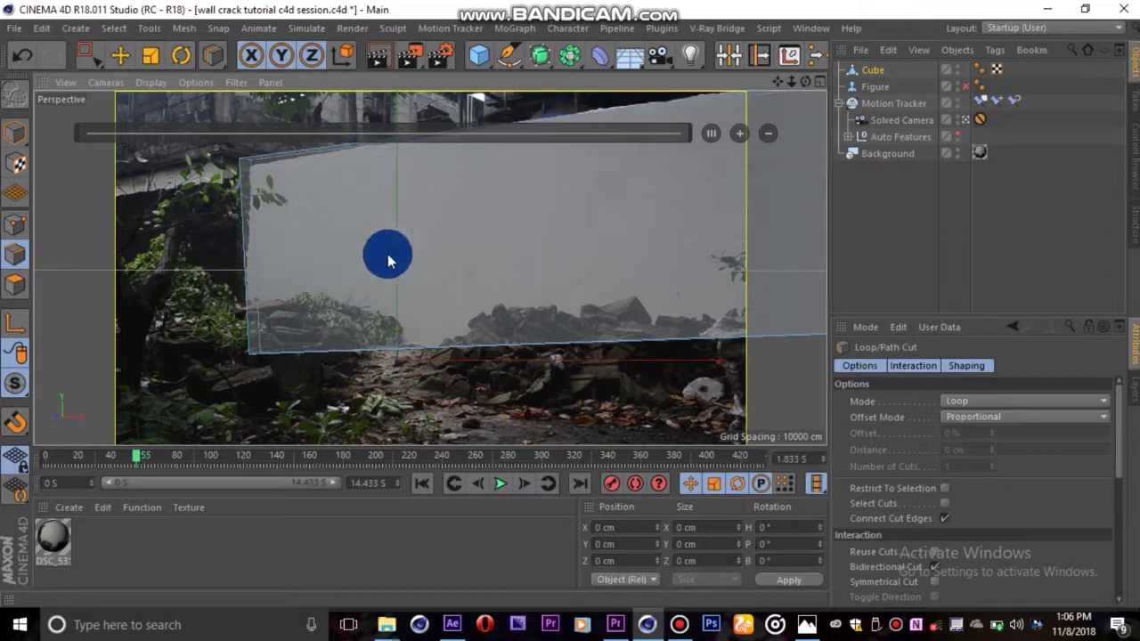
{"action": "left_click", "coordinate": [410, 350]}
{"action": "key", "text": "space"}
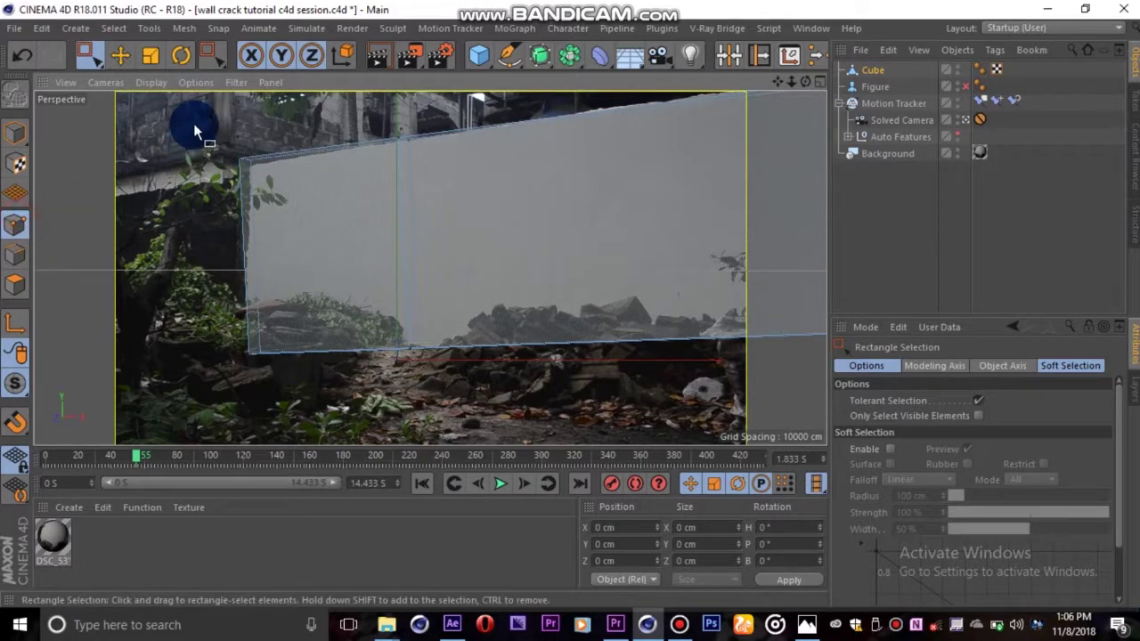
{"action": "left_click_drag", "start_coordinate": [307, 194], "coordinate": [279, 178]}
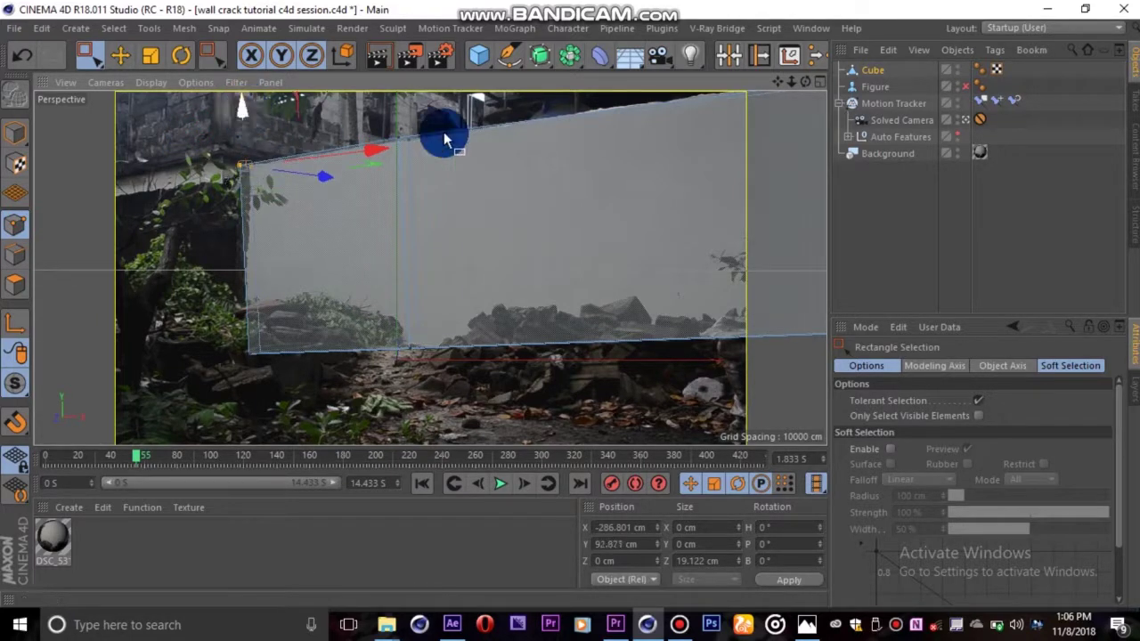
{"action": "left_click_drag", "start_coordinate": [380, 156], "coordinate": [381, 155]}
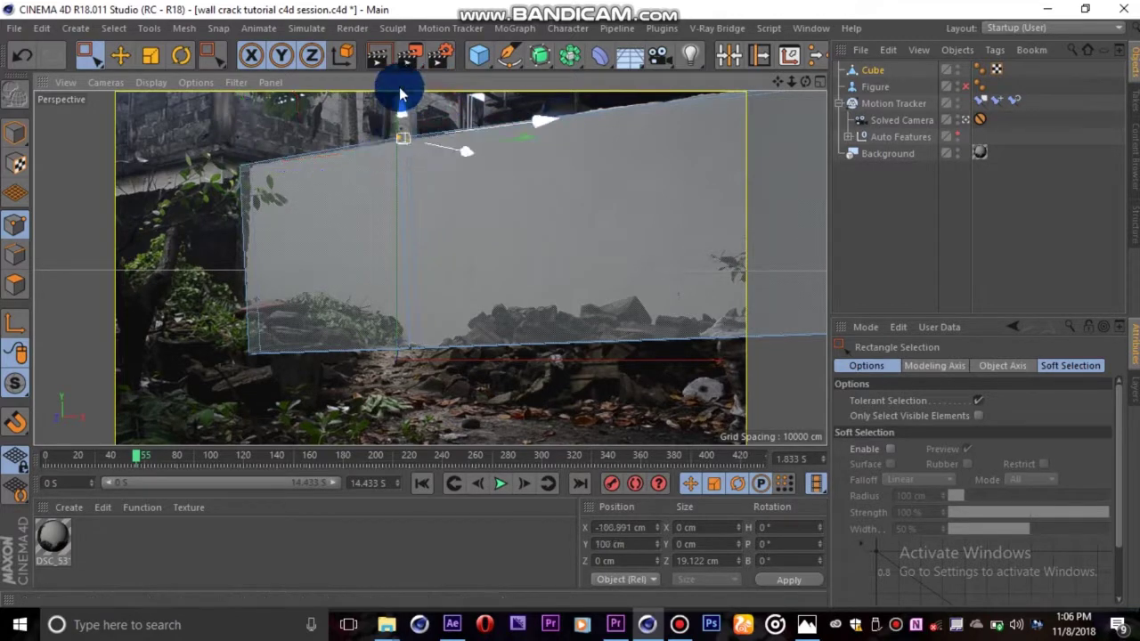
Step: Cut two vertical loops at frame 167 and fit their top points to the wall's edge, the right pair at about 101.2 cm in Y
{"action": "left_click_drag", "start_coordinate": [122, 454], "coordinate": [322, 452]}
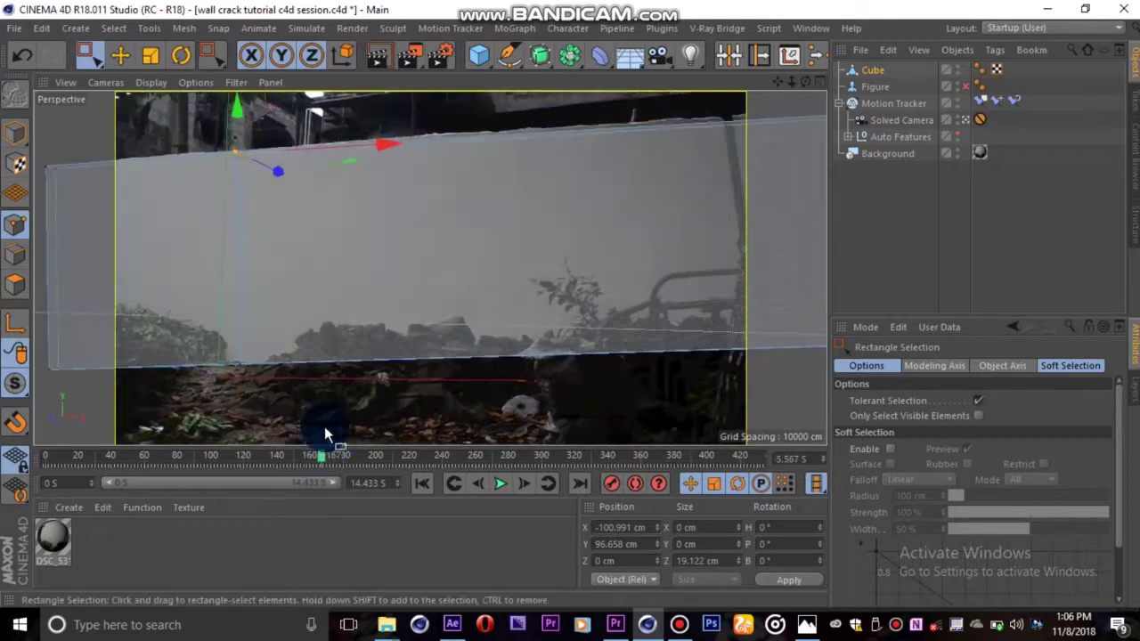
{"action": "key", "text": "k"}
{"action": "key", "text": "l"}
{"action": "left_click_drag", "start_coordinate": [394, 363], "coordinate": [634, 354]}
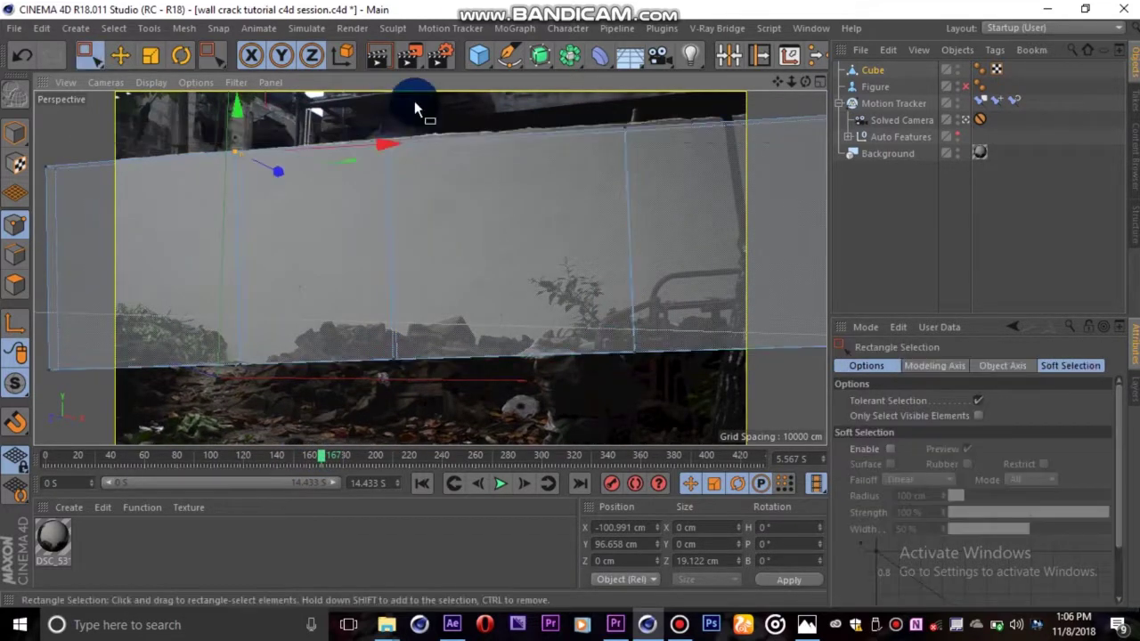
{"action": "left_click_drag", "start_coordinate": [414, 108], "coordinate": [372, 153]}
{"action": "left_click_drag", "start_coordinate": [386, 113], "coordinate": [386, 104]}
{"action": "left_click_drag", "start_coordinate": [658, 160], "coordinate": [605, 105]}
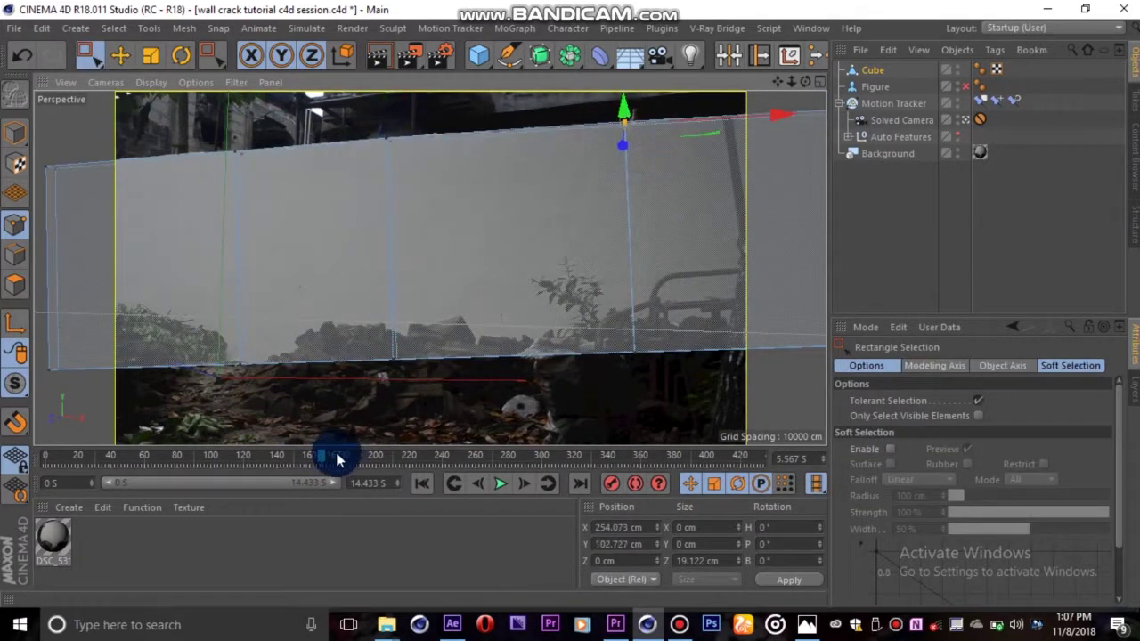
{"action": "left_click_drag", "start_coordinate": [337, 458], "coordinate": [473, 455]}
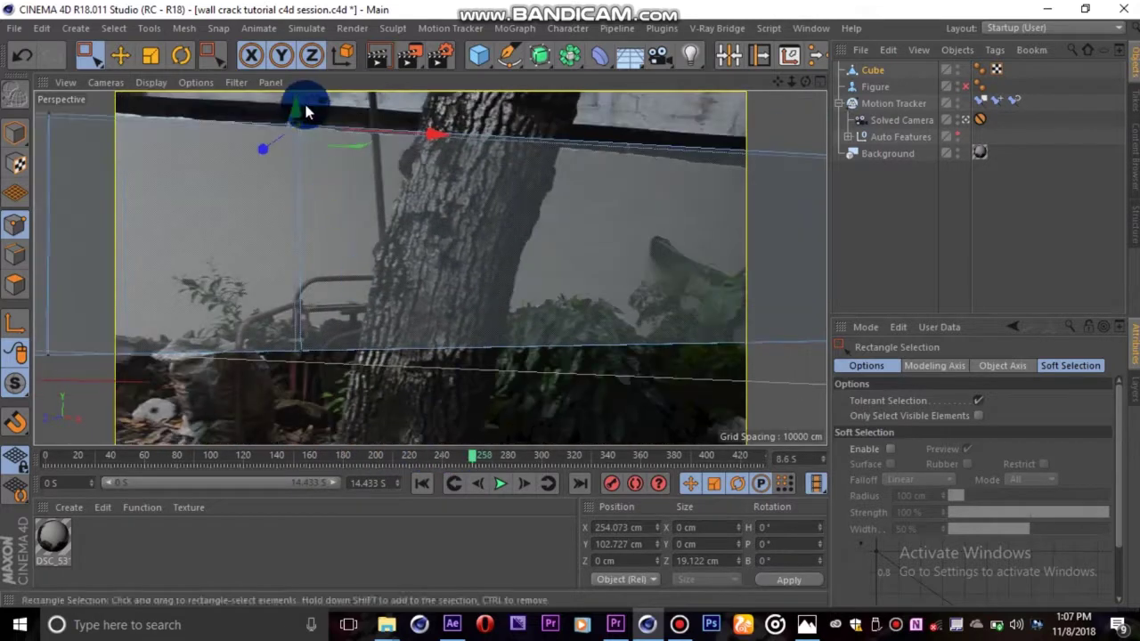
{"action": "left_click_drag", "start_coordinate": [305, 111], "coordinate": [307, 113]}
Step: Cut two vertical edge loops beyond the tree at frame 258 and fit their top points to the wall's upper edge
{"action": "key", "text": "space"}
{"action": "left_click", "coordinate": [576, 348]}
{"action": "key", "text": "space"}
{"action": "key", "text": "space"}
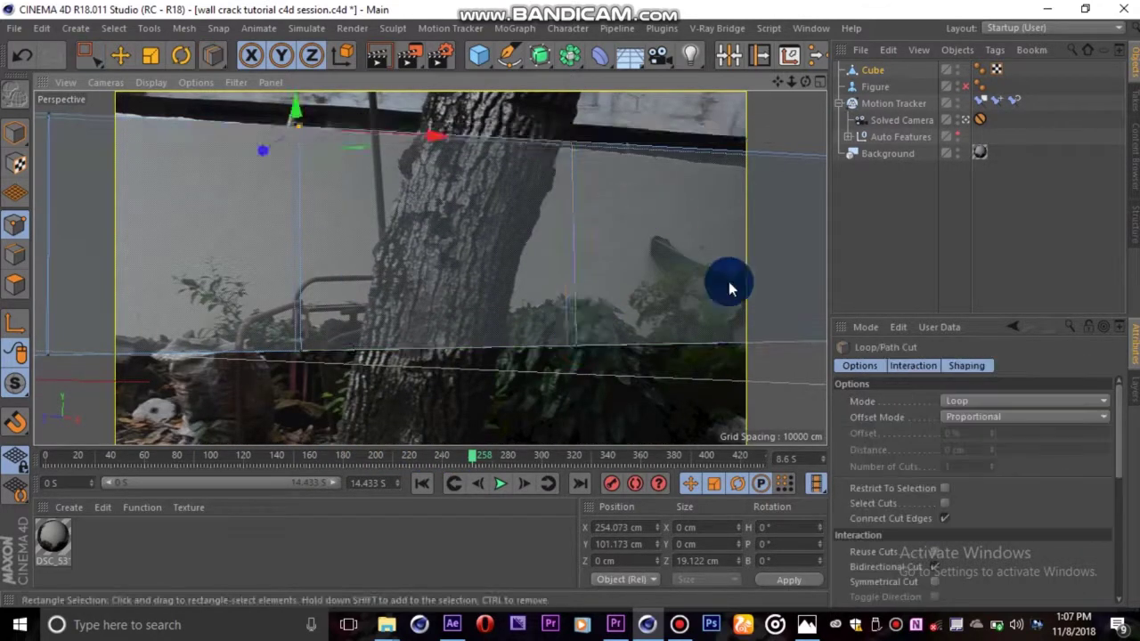
{"action": "left_click", "coordinate": [718, 343]}
{"action": "key", "text": "space"}
{"action": "left_click_drag", "start_coordinate": [569, 109], "coordinate": [571, 113]}
{"action": "left_click_drag", "start_coordinate": [733, 215], "coordinate": [709, 125]}
Step: Go to frame 341, cut another vertical edge loop between the banana plant and the right end, and select its top points
{"action": "left_click_drag", "start_coordinate": [471, 455], "coordinate": [611, 465]}
{"action": "key", "text": "space"}
{"action": "left_click", "coordinate": [526, 252]}
{"action": "key", "text": "space"}
{"action": "left_click_drag", "start_coordinate": [577, 244], "coordinate": [518, 121]}
Step: Try to move the bottom points of the newest edge loop down to the wall's base
{"action": "left_click_drag", "start_coordinate": [580, 365], "coordinate": [471, 250]}
{"action": "left_click_drag", "start_coordinate": [523, 178], "coordinate": [523, 195]}
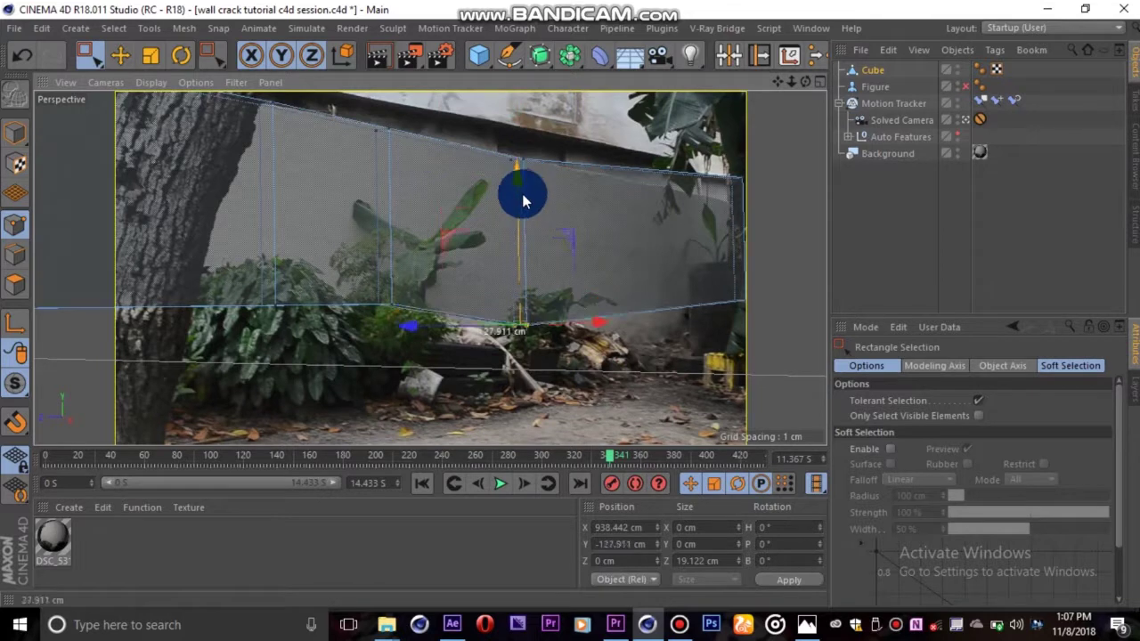
{"action": "key", "text": "ctrl+z"}
Step: Lower the right end's top points to about 61.6 cm in Y, and lower the bottom points of the right section to the ground
{"action": "left_click_drag", "start_coordinate": [764, 212], "coordinate": [764, 212]}
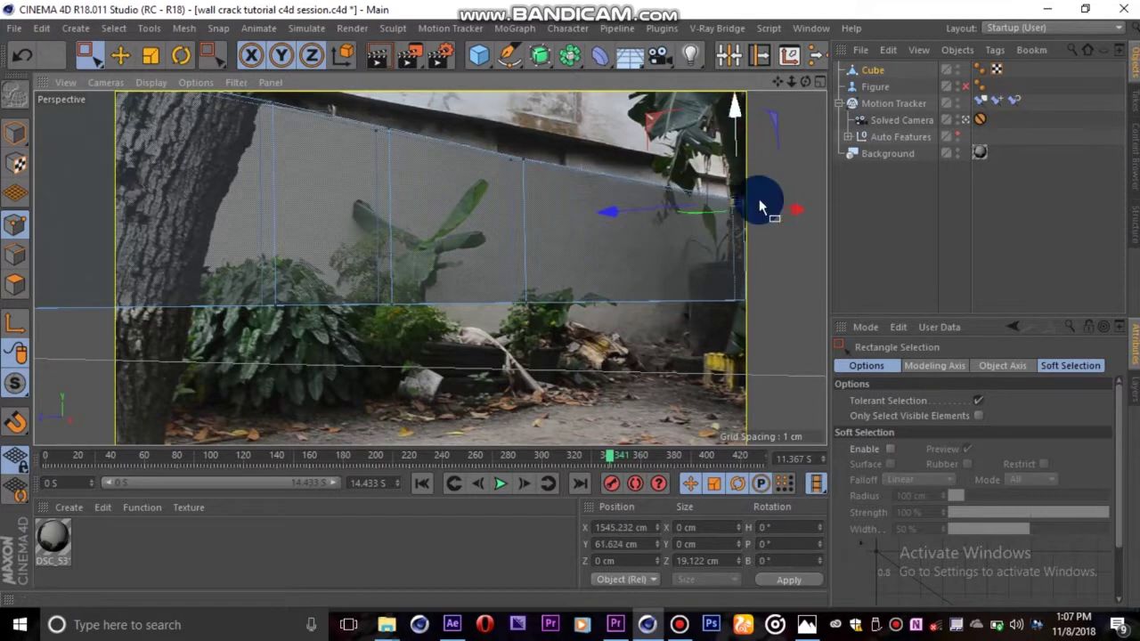
{"action": "left_click_drag", "start_coordinate": [357, 275], "coordinate": [401, 347], "text": "shift"}
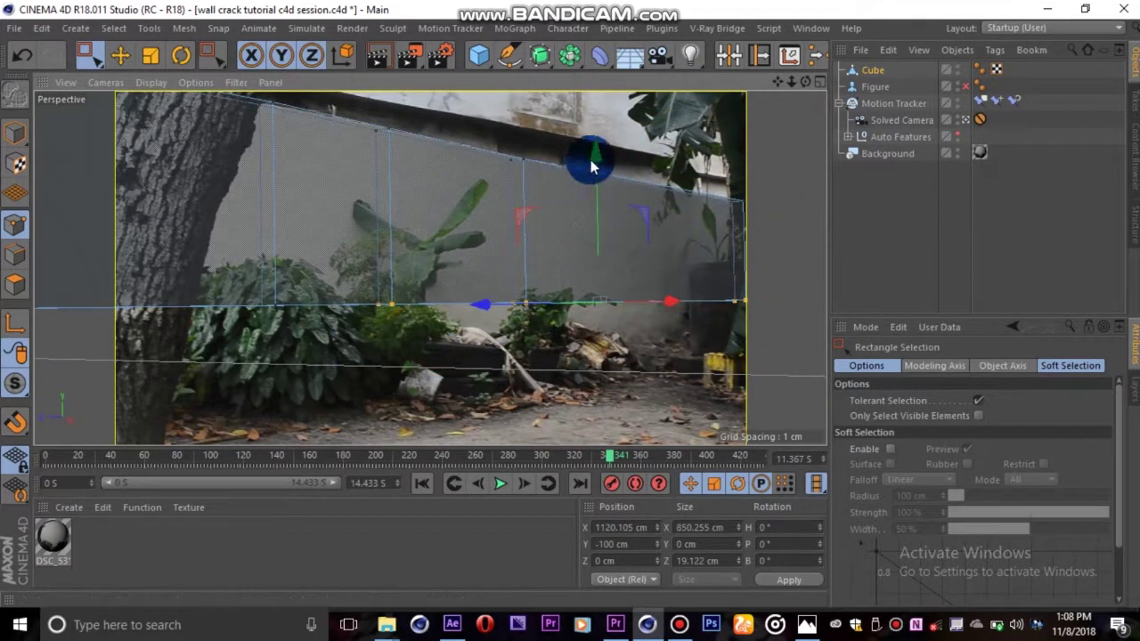
{"action": "left_click_drag", "start_coordinate": [597, 158], "coordinate": [598, 204]}
Step: Lower the bottom points of the loops on both sides of the tree, the left pair to about -141.3 cm in Y
{"action": "left_click_drag", "start_coordinate": [321, 271], "coordinate": [249, 325]}
{"action": "left_click_drag", "start_coordinate": [268, 170], "coordinate": [270, 218]}
{"action": "left_click_drag", "start_coordinate": [613, 458], "coordinate": [450, 458]}
{"action": "left_click_drag", "start_coordinate": [422, 329], "coordinate": [329, 392]}
{"action": "left_click_drag", "start_coordinate": [349, 229], "coordinate": [351, 270]}
Step: Go to frame 158 and lower the bottom points of the two remaining inner loops to the wall's base
{"action": "left_click_drag", "start_coordinate": [453, 461], "coordinate": [306, 456]}
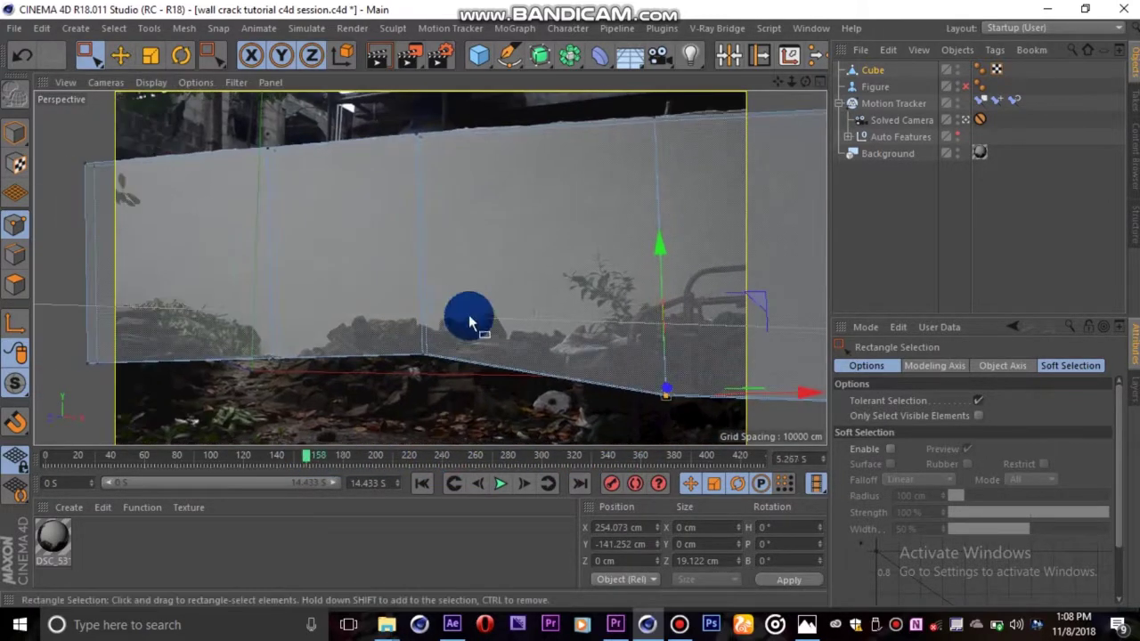
{"action": "left_click_drag", "start_coordinate": [467, 317], "coordinate": [388, 382]}
{"action": "left_click_drag", "start_coordinate": [430, 211], "coordinate": [419, 247]}
{"action": "left_click_drag", "start_coordinate": [323, 299], "coordinate": [240, 385]}
{"action": "left_click_drag", "start_coordinate": [271, 213], "coordinate": [275, 245]}
Step: At frame 127, lower the left end's bottom points to the ground and shift its top points to about -278.7 cm in X
{"action": "left_click_drag", "start_coordinate": [302, 455], "coordinate": [256, 456]}
{"action": "left_click_drag", "start_coordinate": [260, 314], "coordinate": [179, 365]}
{"action": "left_click_drag", "start_coordinate": [196, 214], "coordinate": [200, 233]}
{"action": "left_click_drag", "start_coordinate": [212, 140], "coordinate": [167, 217]}
{"action": "left_click_drag", "start_coordinate": [318, 175], "coordinate": [318, 158]}
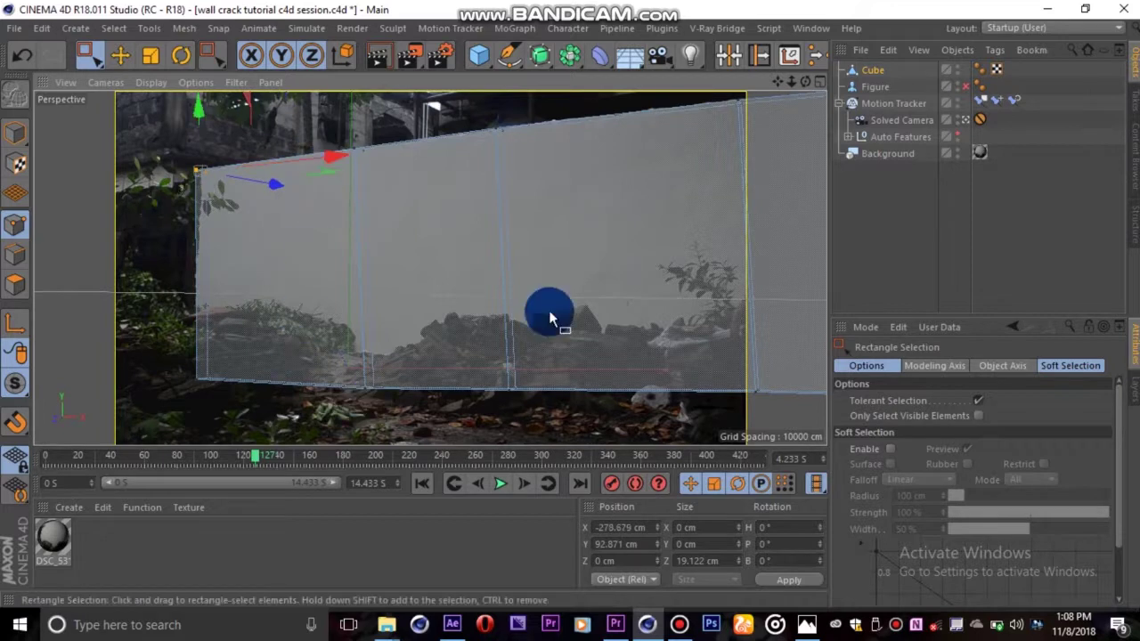
Step: Scrub through the footage to check the wall's fit, return to frame 0 and select the cube
{"action": "left_click_drag", "start_coordinate": [254, 457], "coordinate": [427, 468]}
{"action": "left_click", "coordinate": [422, 483]}
{"action": "left_click", "coordinate": [871, 73]}
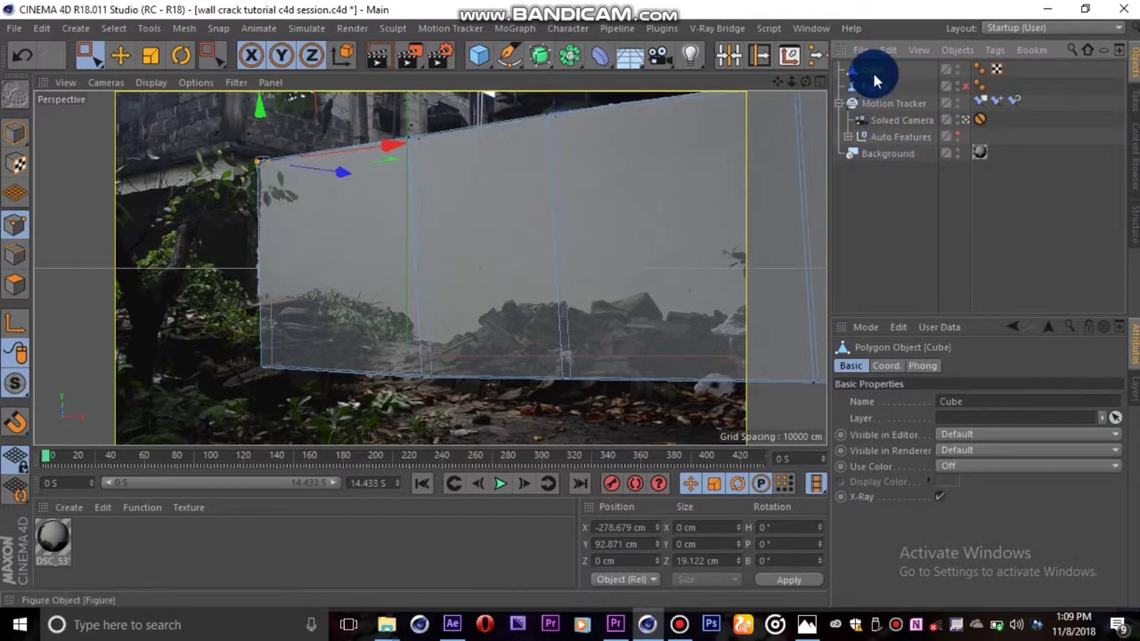
{"action": "double_click", "coordinate": [873, 69]}
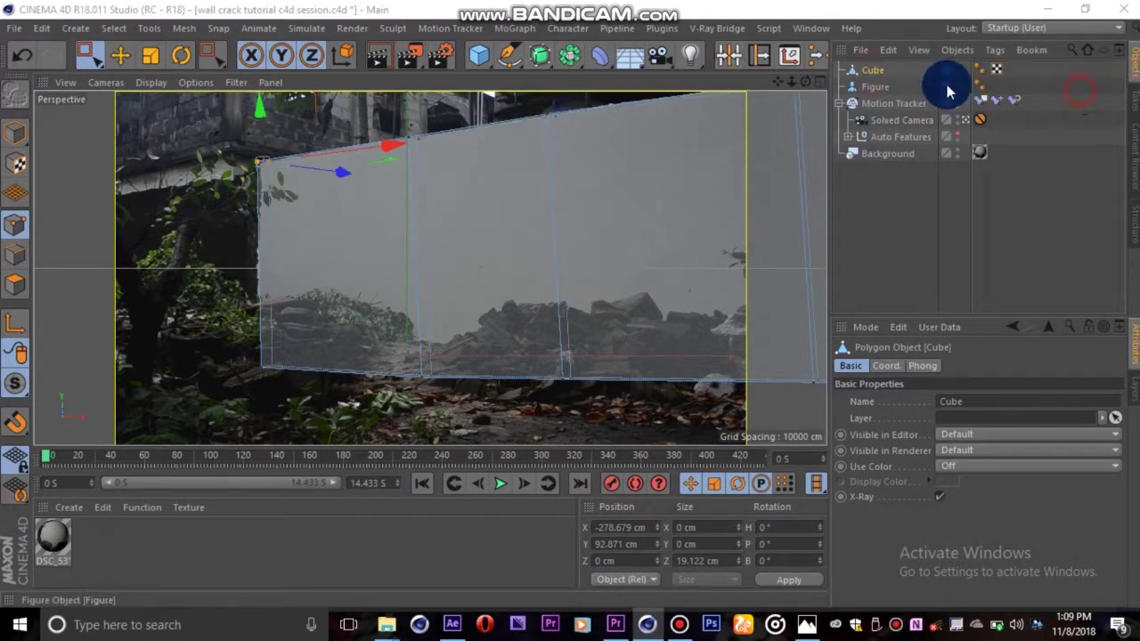
Step: Add a Voronoi Fracture with the cube as its child and turn off X-Ray on the cube
{"action": "left_click", "coordinate": [513, 30]}
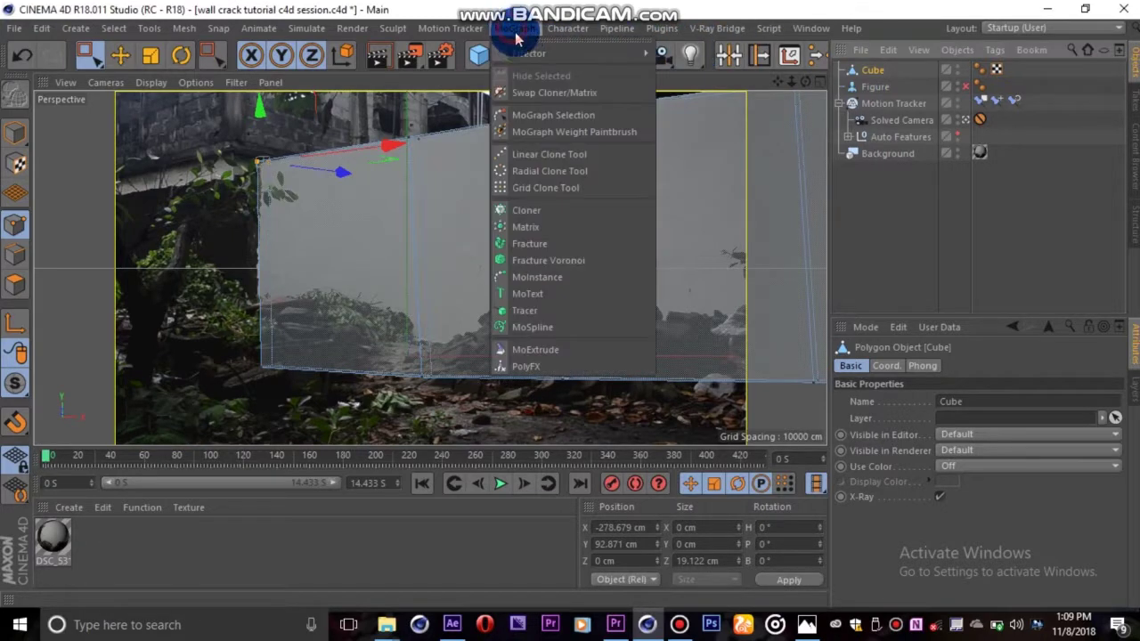
{"action": "left_click", "coordinate": [564, 260]}
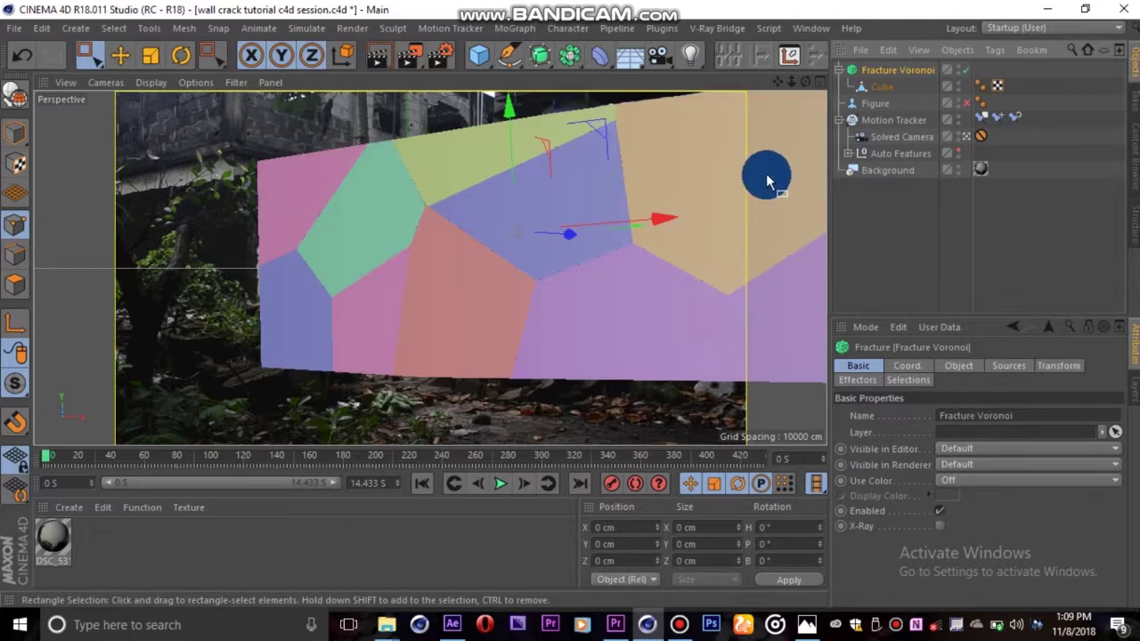
{"action": "left_click", "coordinate": [881, 86]}
{"action": "left_click", "coordinate": [943, 504]}
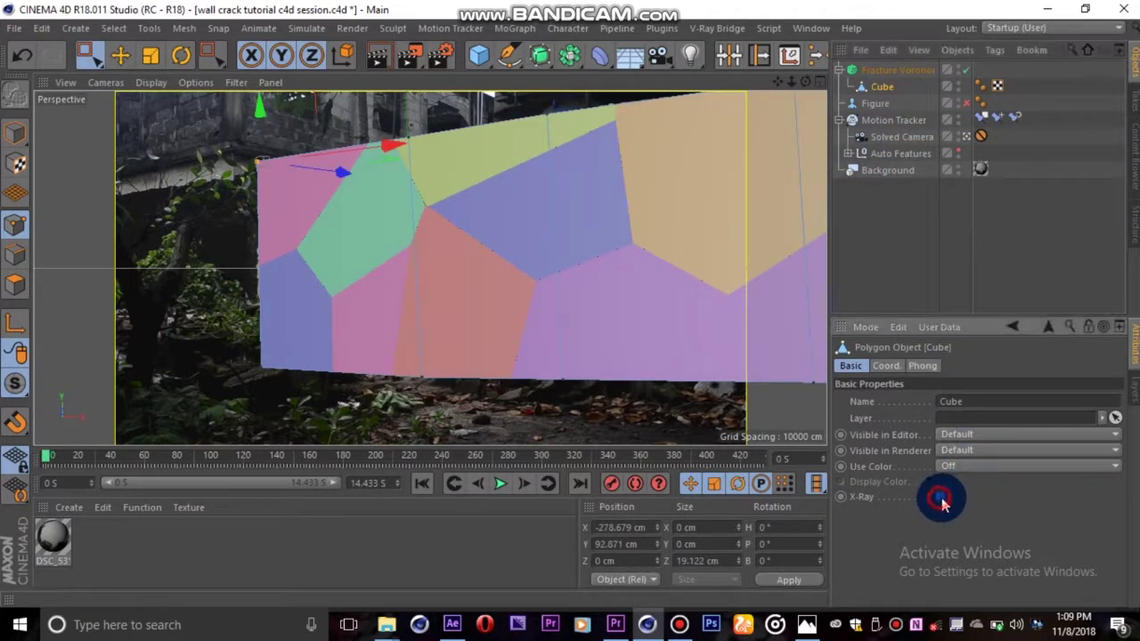
Step: Set the point amount of the Voronoi Fracture's distribution source to 400
{"action": "left_click", "coordinate": [880, 71]}
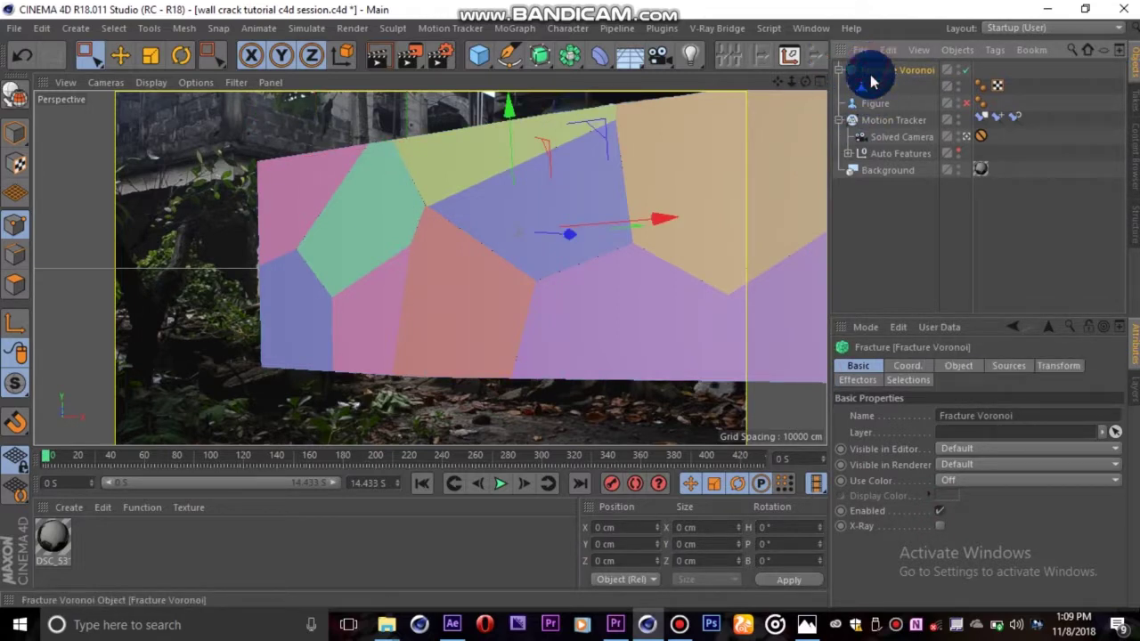
{"action": "left_click", "coordinate": [954, 367]}
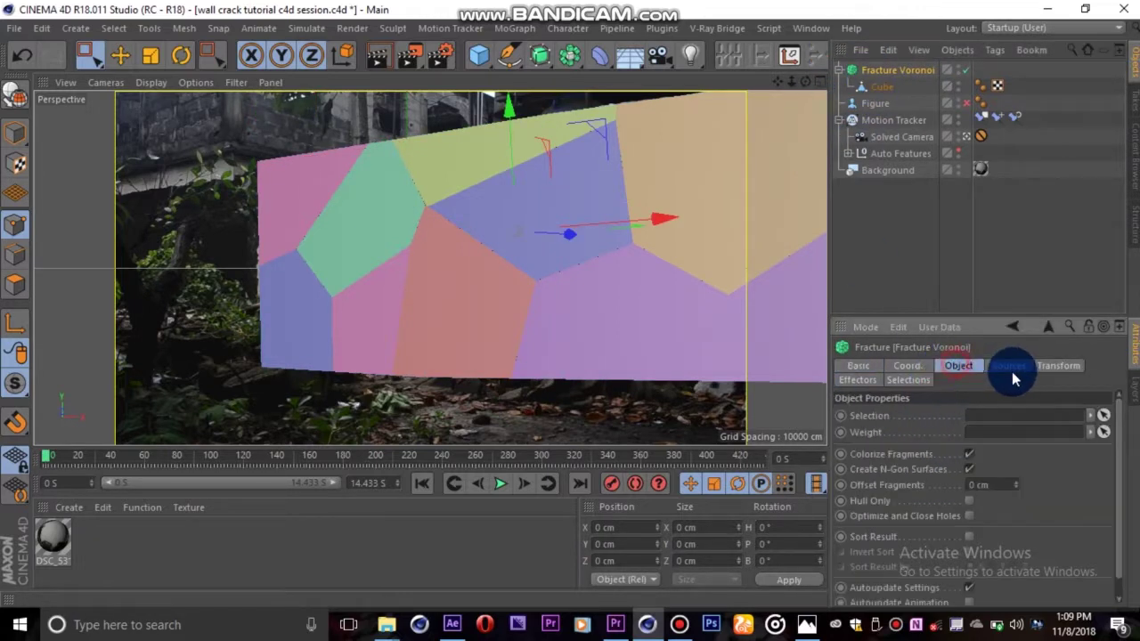
{"action": "left_click", "coordinate": [1009, 365]}
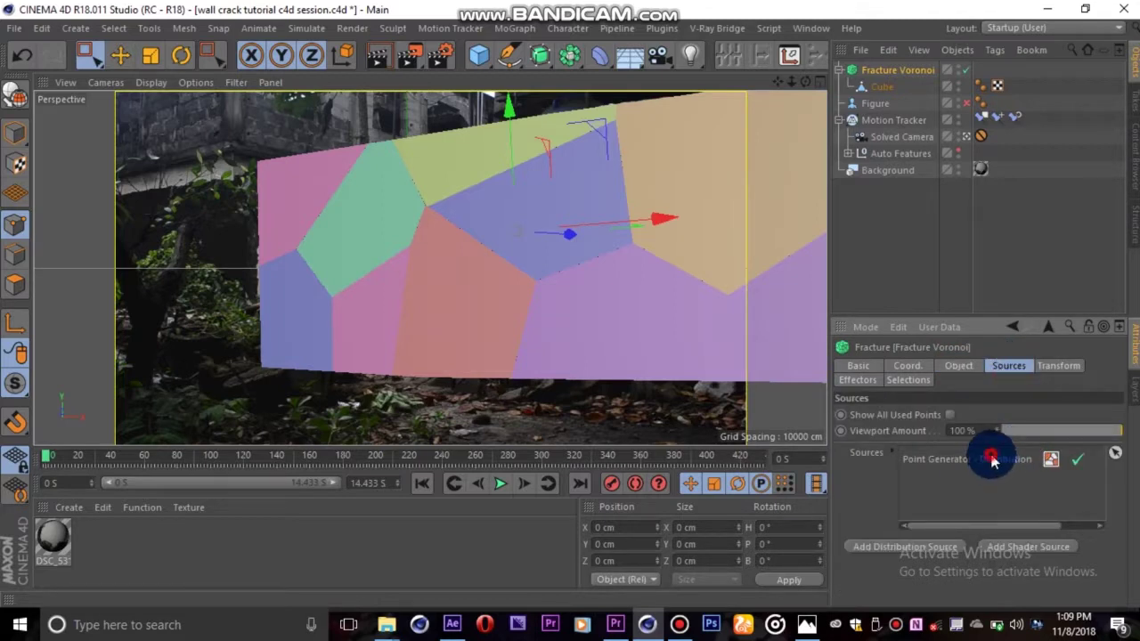
{"action": "left_click", "coordinate": [992, 458]}
{"action": "left_click_drag", "start_coordinate": [1119, 425], "coordinate": [1131, 509]}
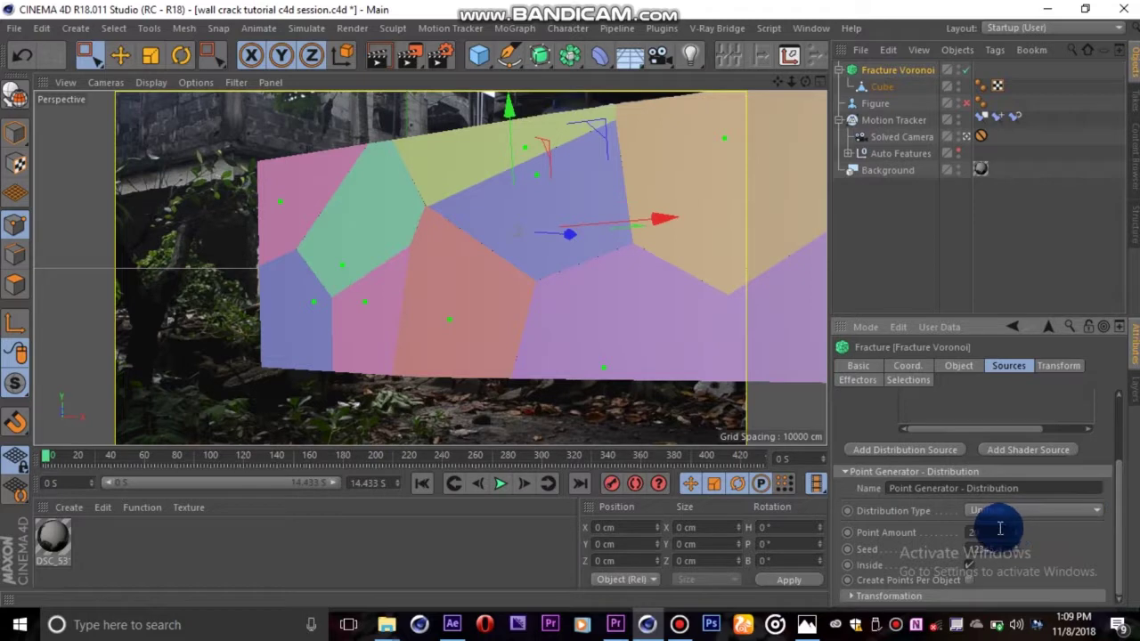
{"action": "key", "text": "Return"}
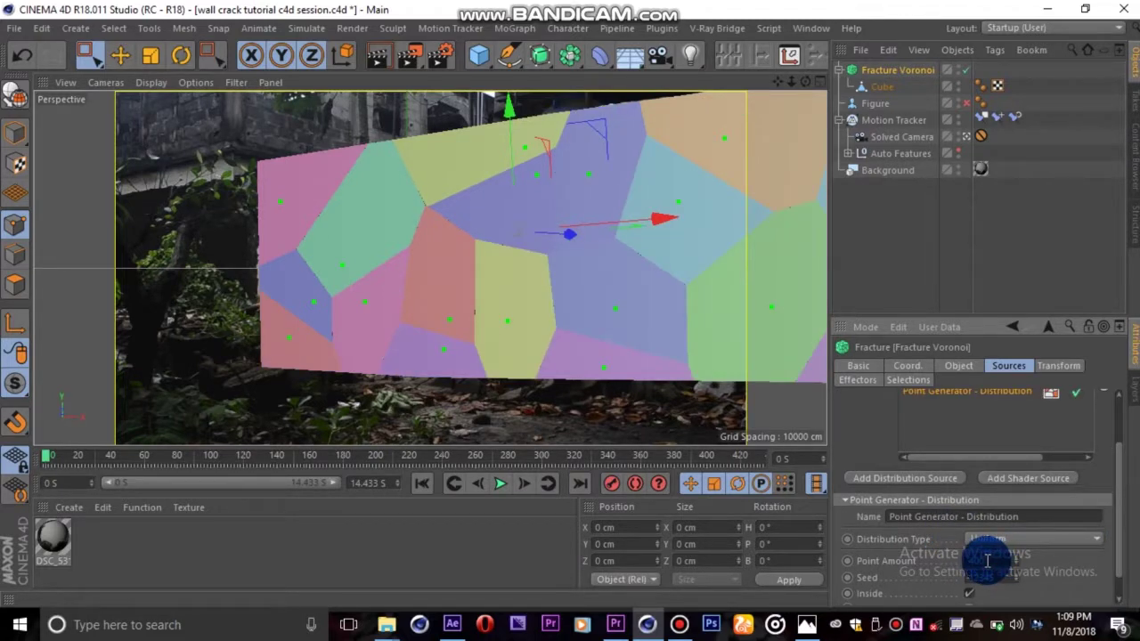
{"action": "scroll", "coordinate": [985, 559], "scroll_direction": "up", "scroll_amount": 1}
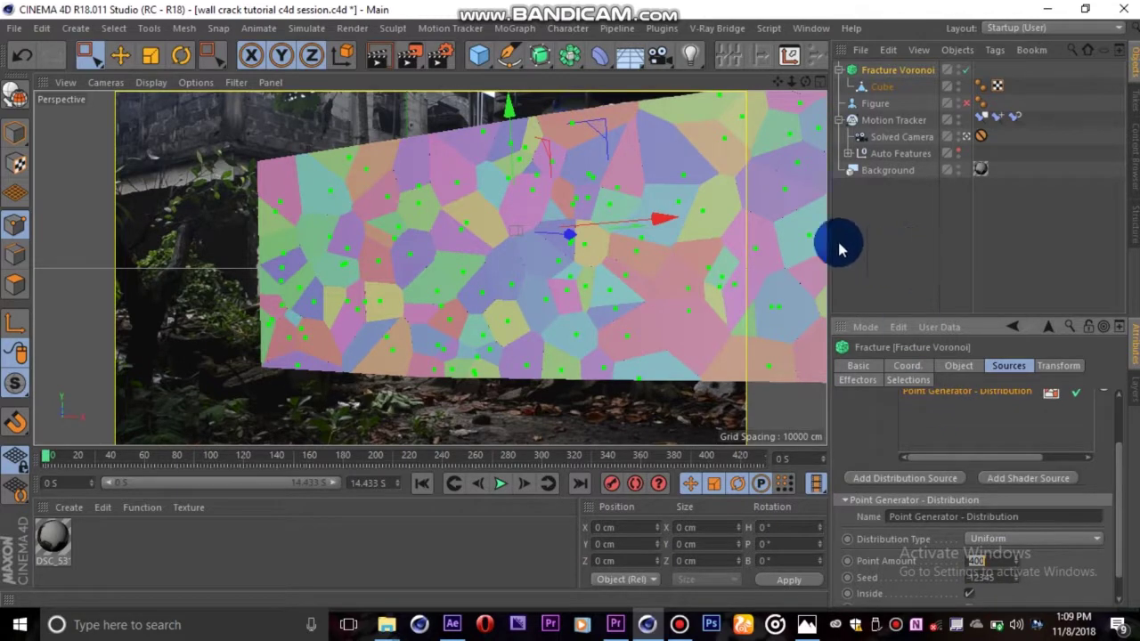
Step: Go to frame 102 and enable the figure in the scene, selecting it as a whole object
{"action": "left_click_drag", "start_coordinate": [51, 463], "coordinate": [216, 457]}
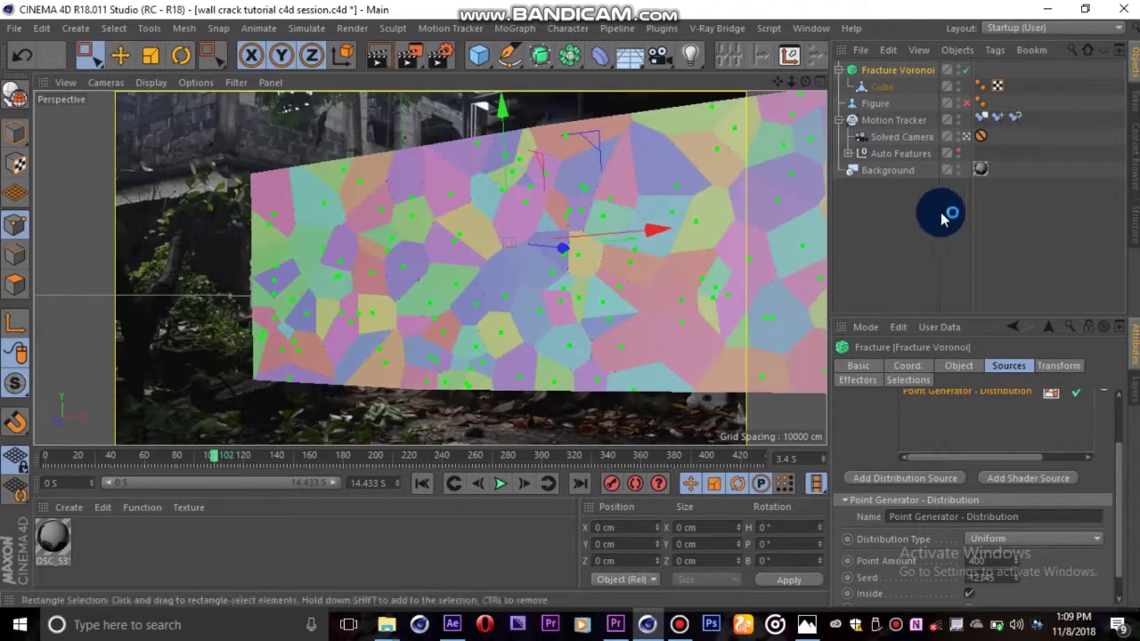
{"action": "left_click", "coordinate": [895, 107]}
{"action": "left_click", "coordinate": [967, 106]}
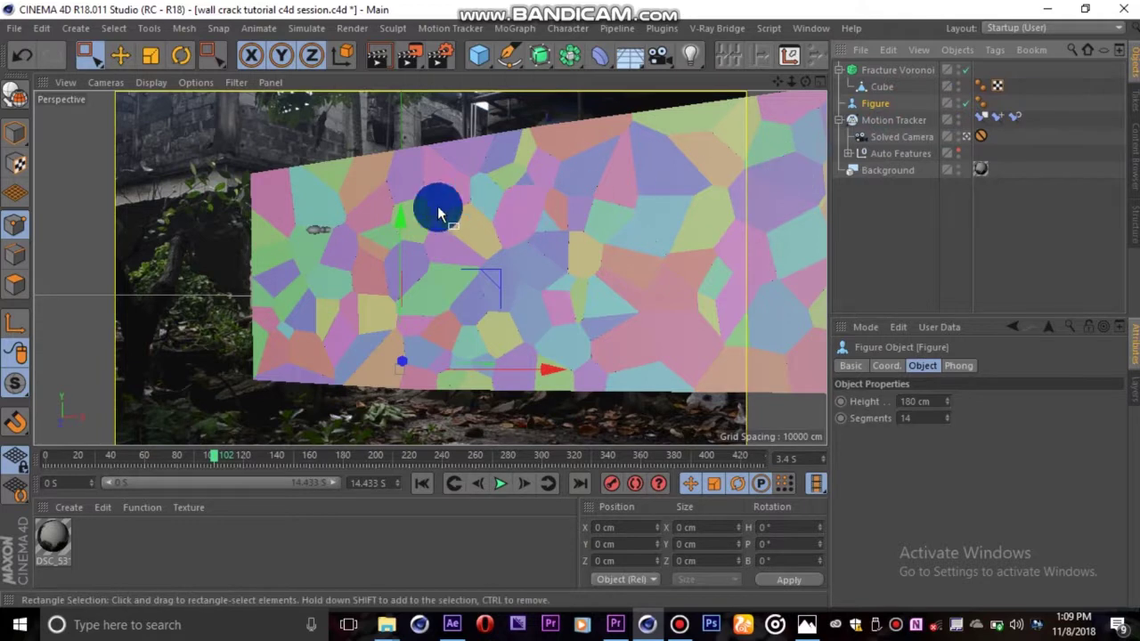
{"action": "left_click", "coordinate": [408, 373]}
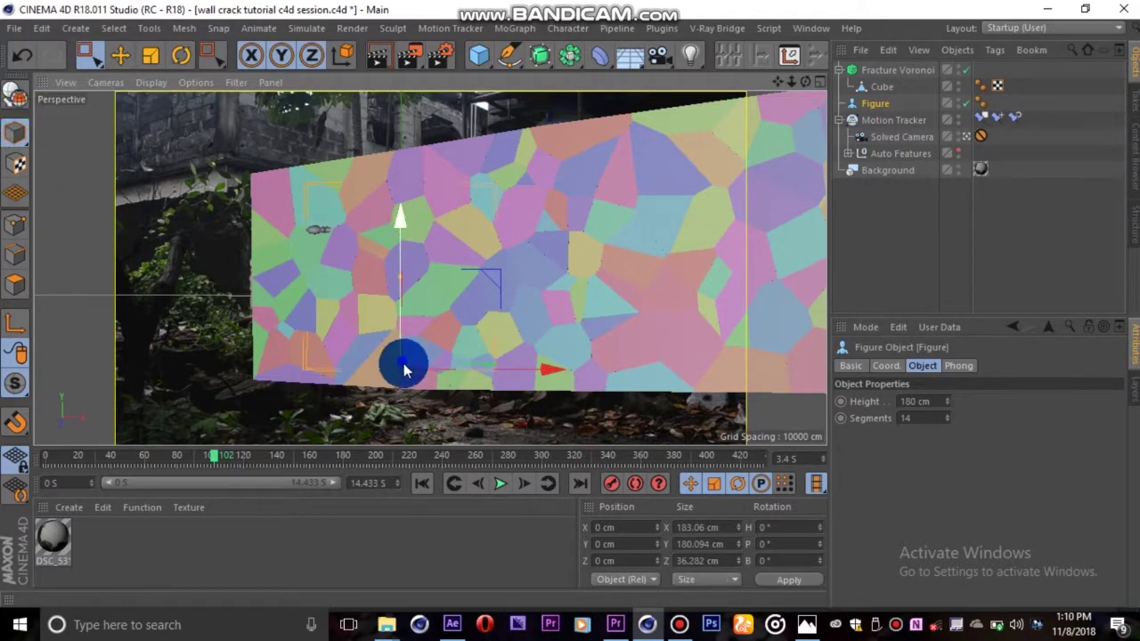
Step: Leave the solved camera, pull the figure out in front of the wall to about -98.3 cm in Z, and return to the solved camera
{"action": "left_click", "coordinate": [965, 136]}
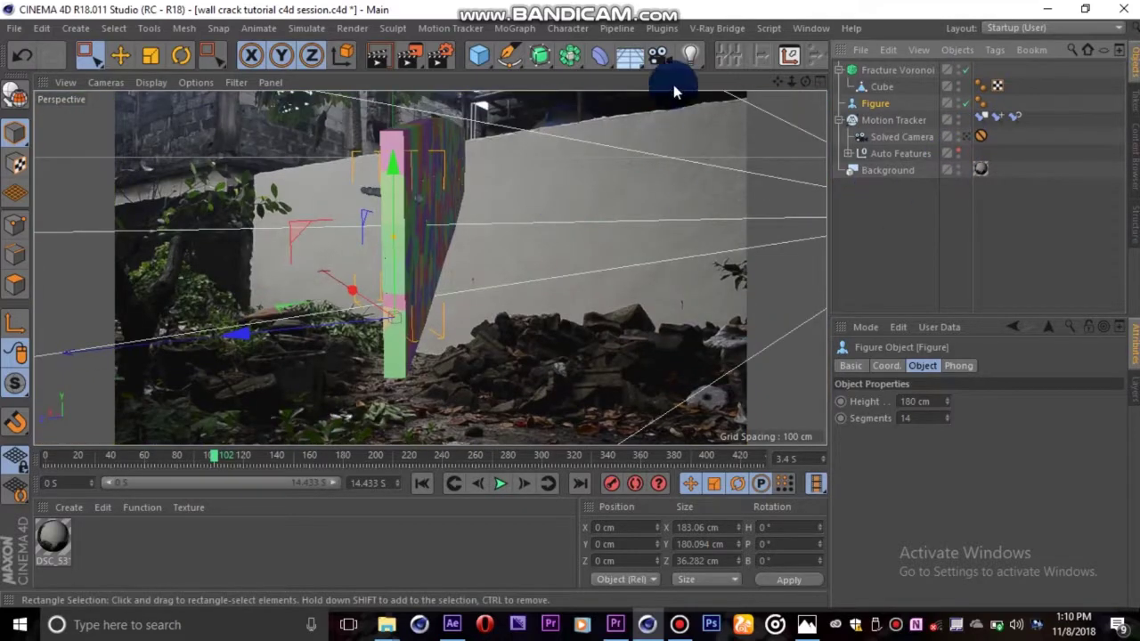
{"action": "left_click_drag", "start_coordinate": [805, 81], "coordinate": [494, 120]}
{"action": "left_click_drag", "start_coordinate": [494, 229], "coordinate": [461, 241]}
{"action": "left_click", "coordinate": [977, 136]}
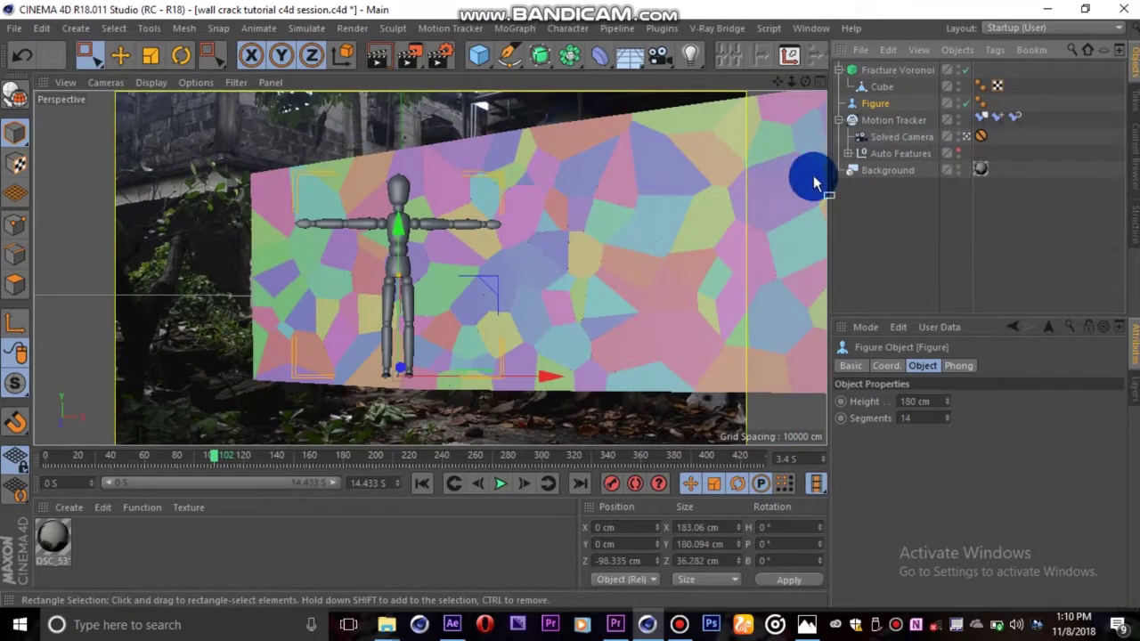
Step: Turn on X-Ray for the Voronoi Fracture and reposition the figure to about -15.8 cm in X and -42.7 cm in Z
{"action": "left_click", "coordinate": [894, 70]}
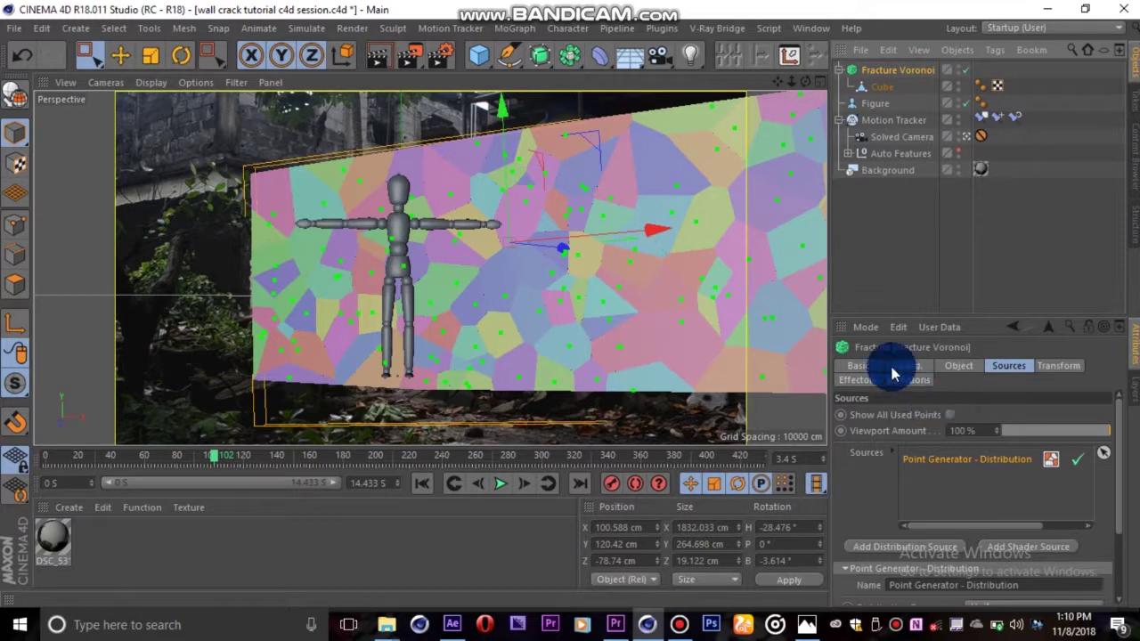
{"action": "left_click", "coordinate": [857, 366]}
{"action": "left_click", "coordinate": [940, 527]}
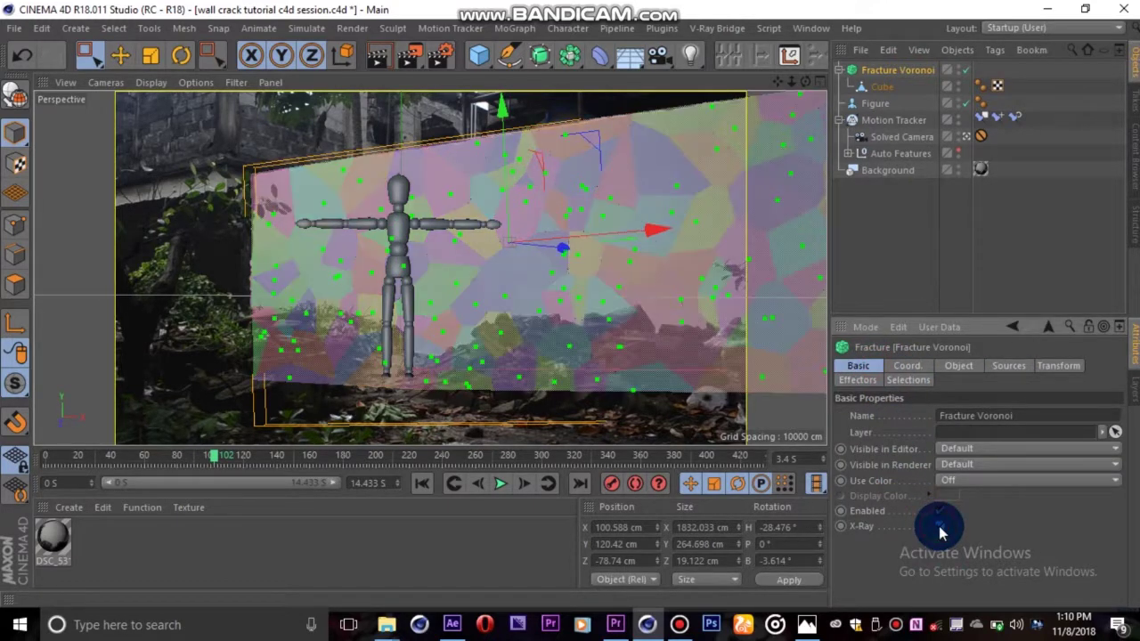
{"action": "left_click", "coordinate": [875, 104]}
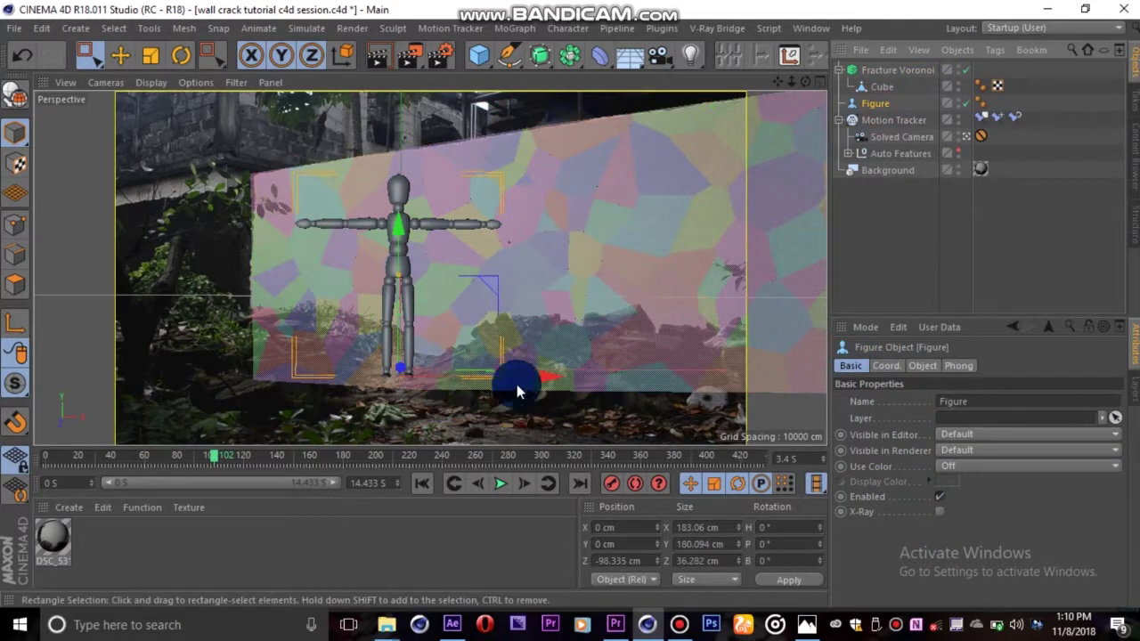
{"action": "left_click_drag", "start_coordinate": [517, 384], "coordinate": [384, 363]}
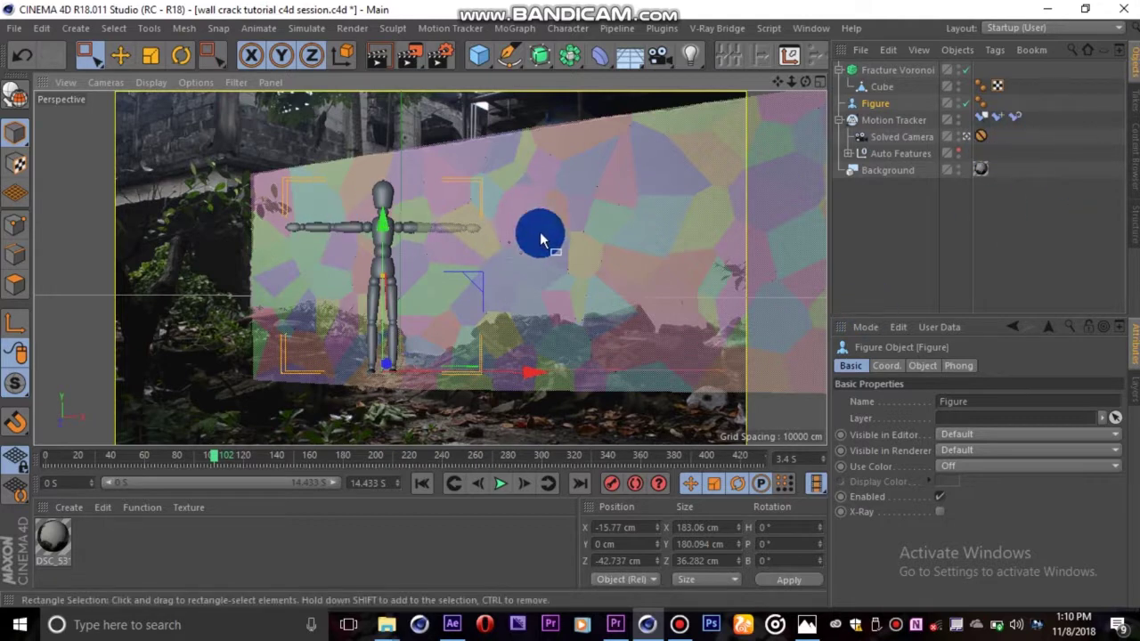
Step: Add a second distribution source to the Voronoi Fracture and set its distribution type to Normal
{"action": "left_click", "coordinate": [880, 71]}
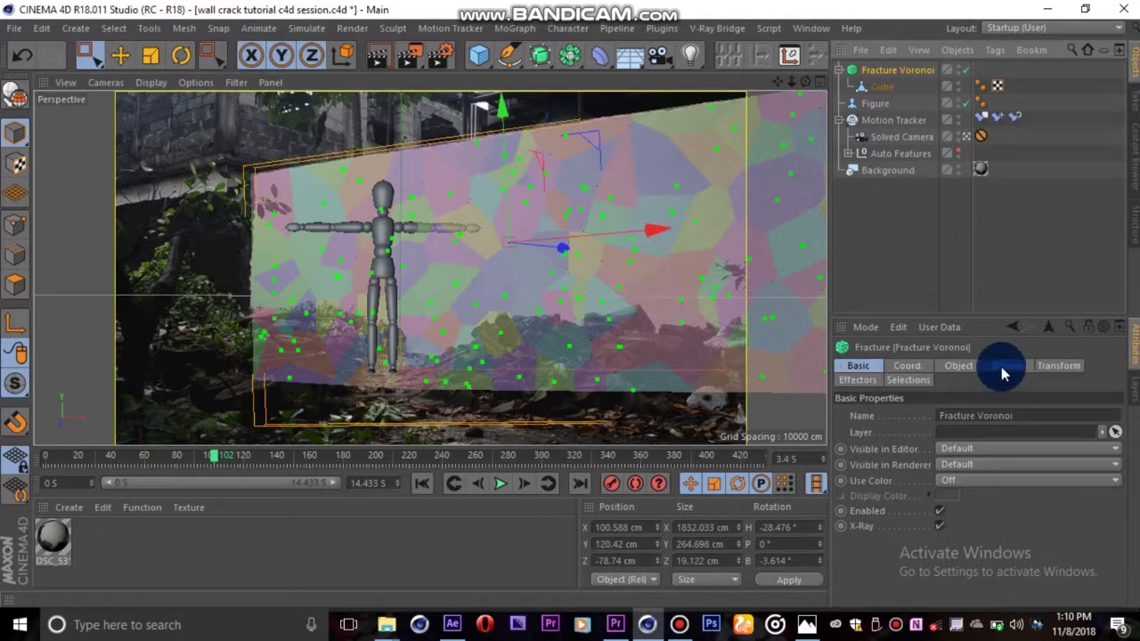
{"action": "left_click", "coordinate": [1005, 367]}
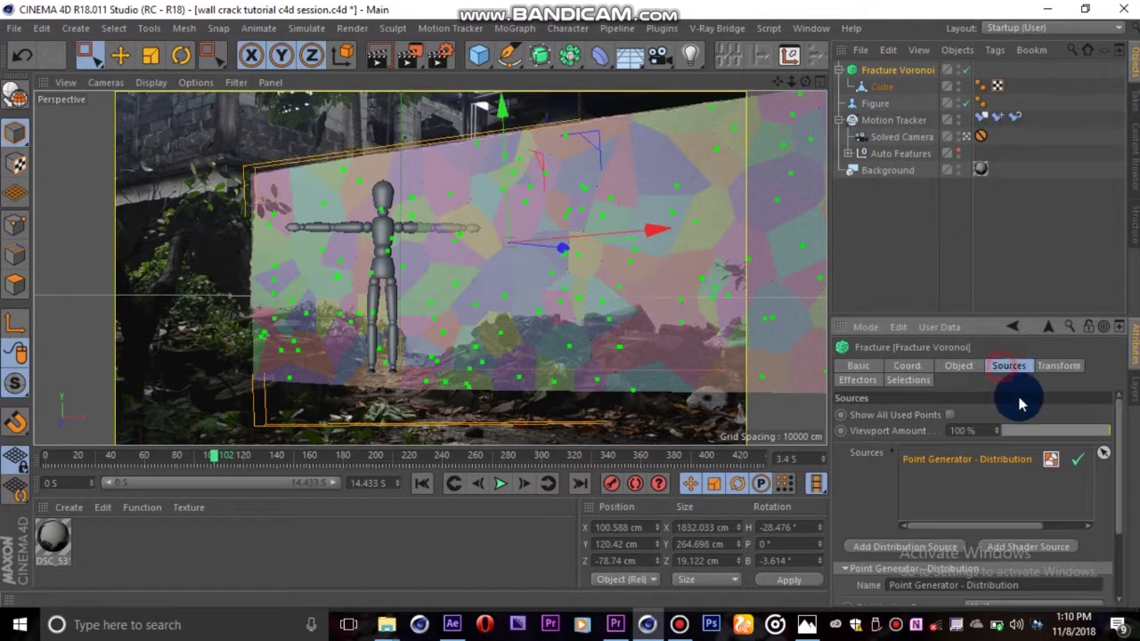
{"action": "left_click", "coordinate": [897, 547]}
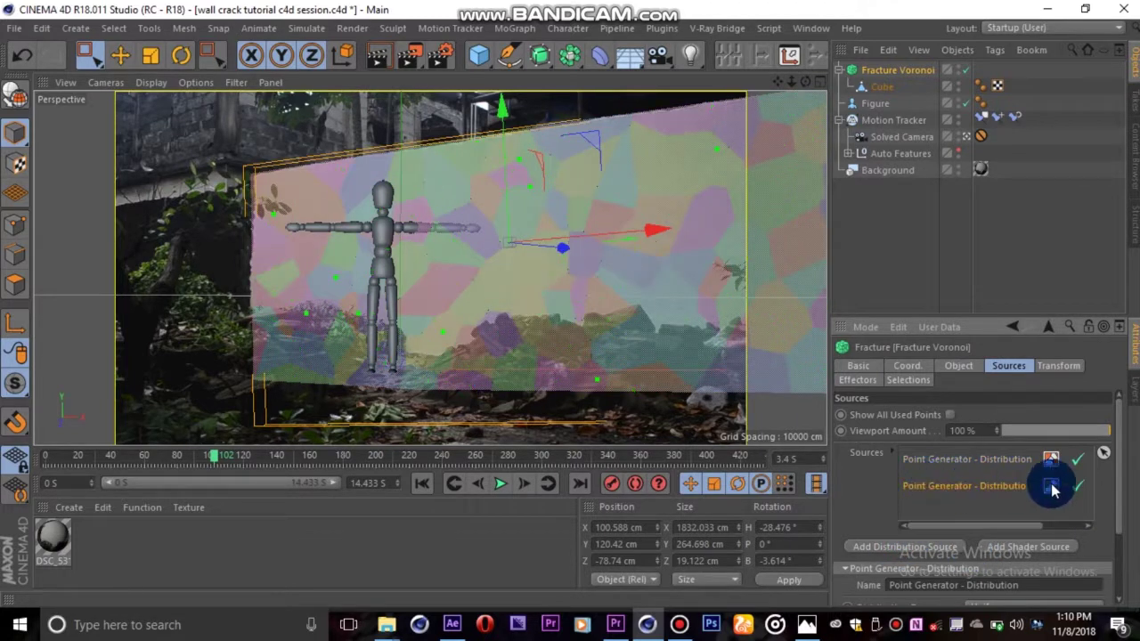
{"action": "left_click_drag", "start_coordinate": [1120, 434], "coordinate": [1097, 523]}
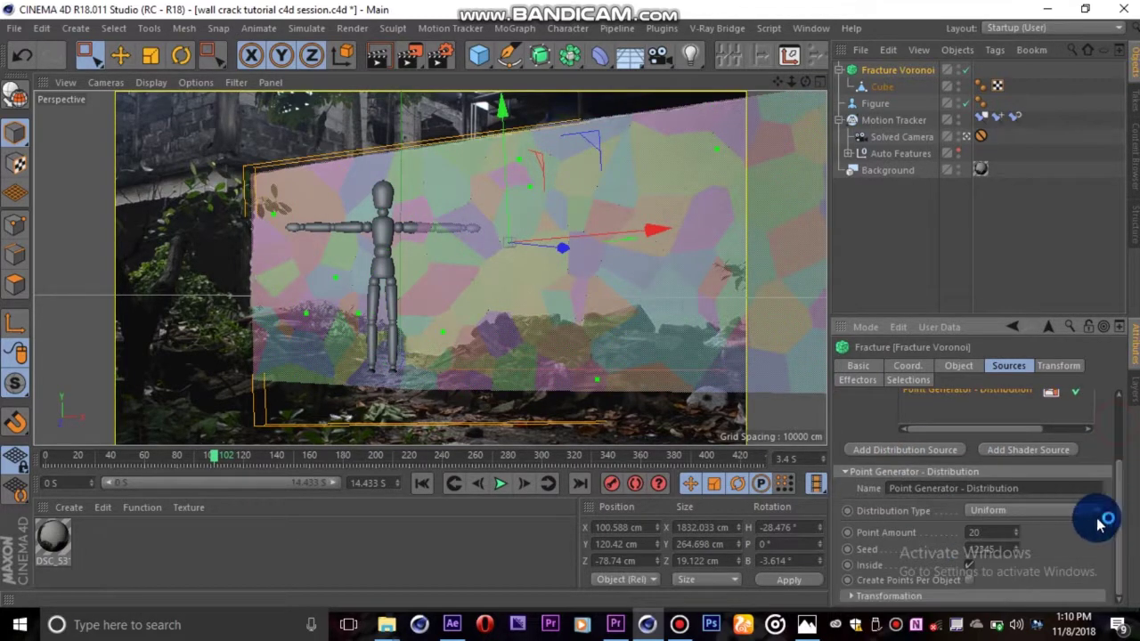
{"action": "left_click", "coordinate": [1043, 516]}
{"action": "left_click", "coordinate": [1021, 543]}
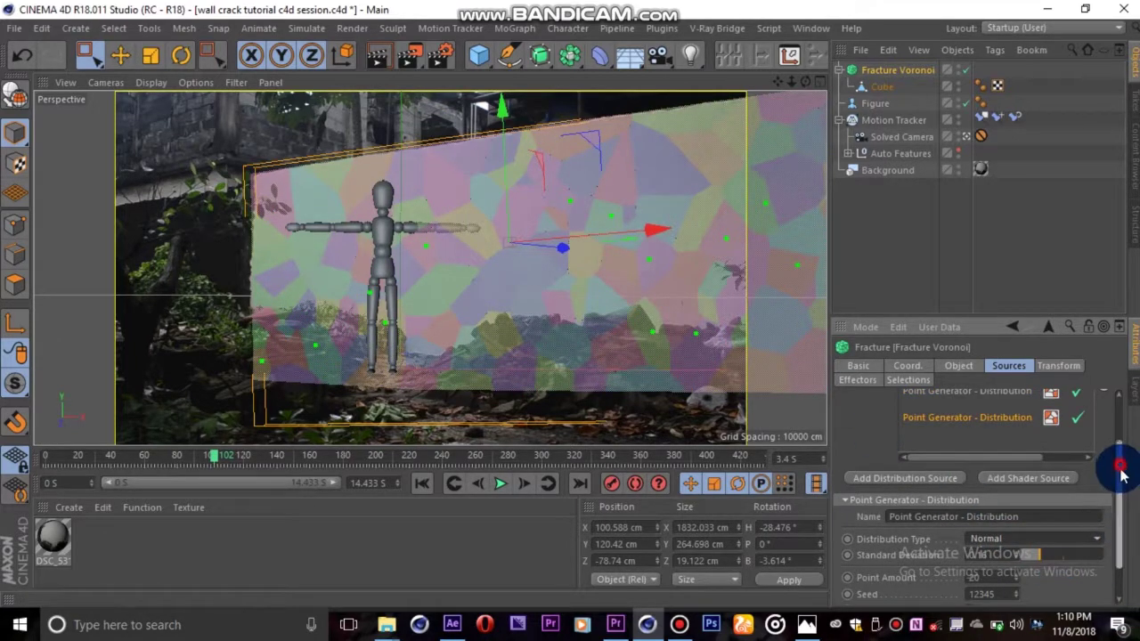
Step: Give the Normal distribution source a standard deviation of 0.13 and a point amount of 500
{"action": "left_click_drag", "start_coordinate": [1122, 474], "coordinate": [1119, 528]}
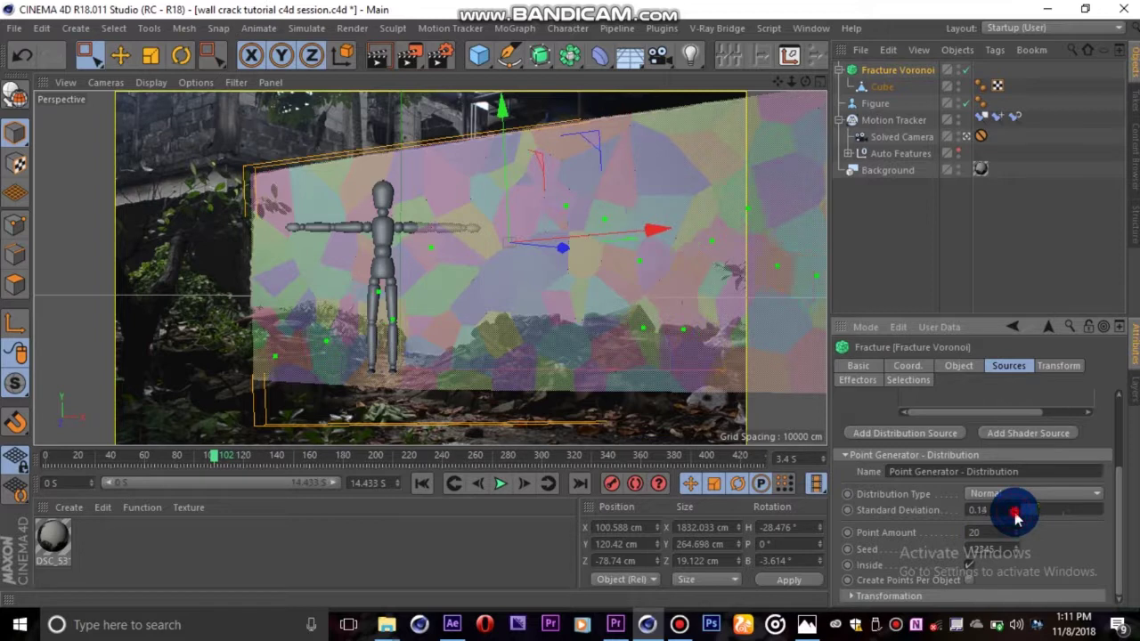
{"action": "left_click", "coordinate": [1016, 511]}
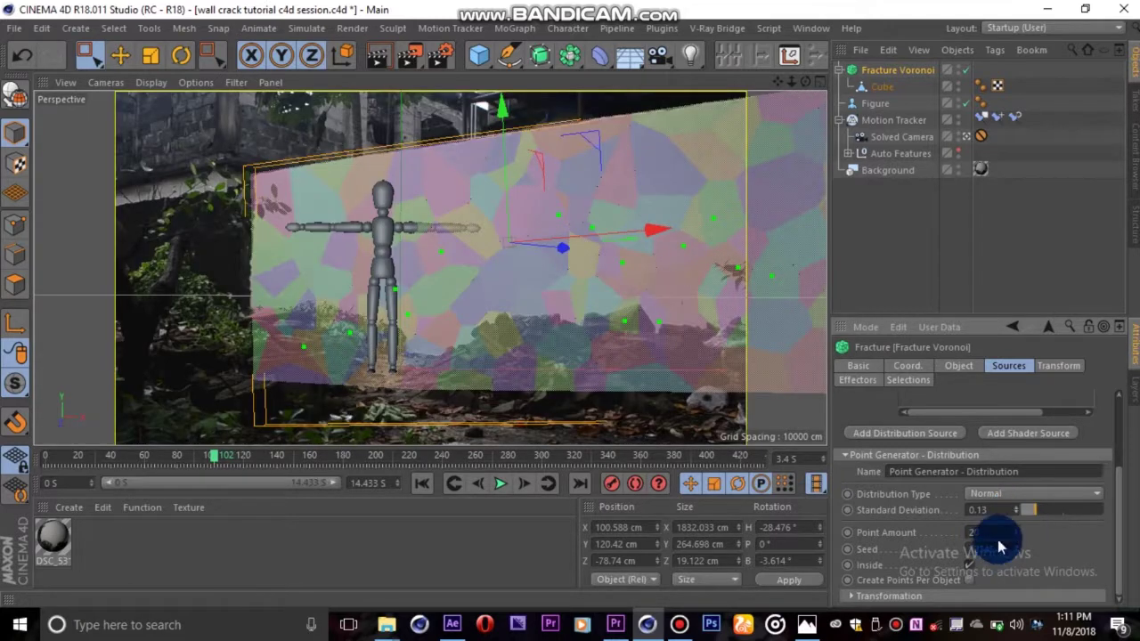
{"action": "type", "text": "500"}
{"action": "key", "text": "Return"}
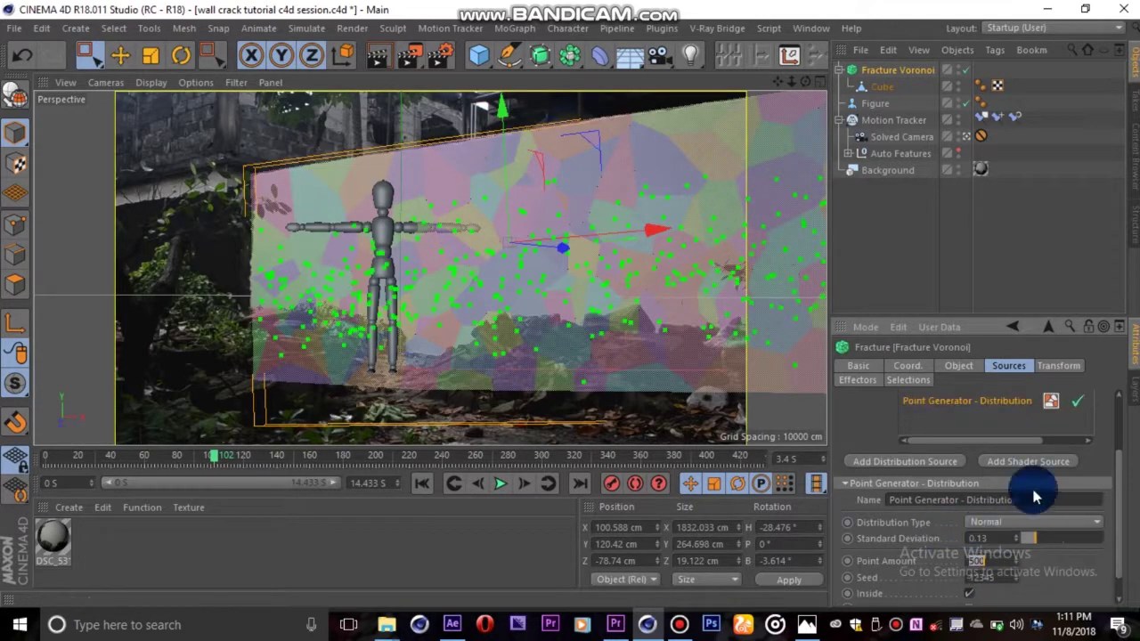
{"action": "left_click", "coordinate": [648, 267]}
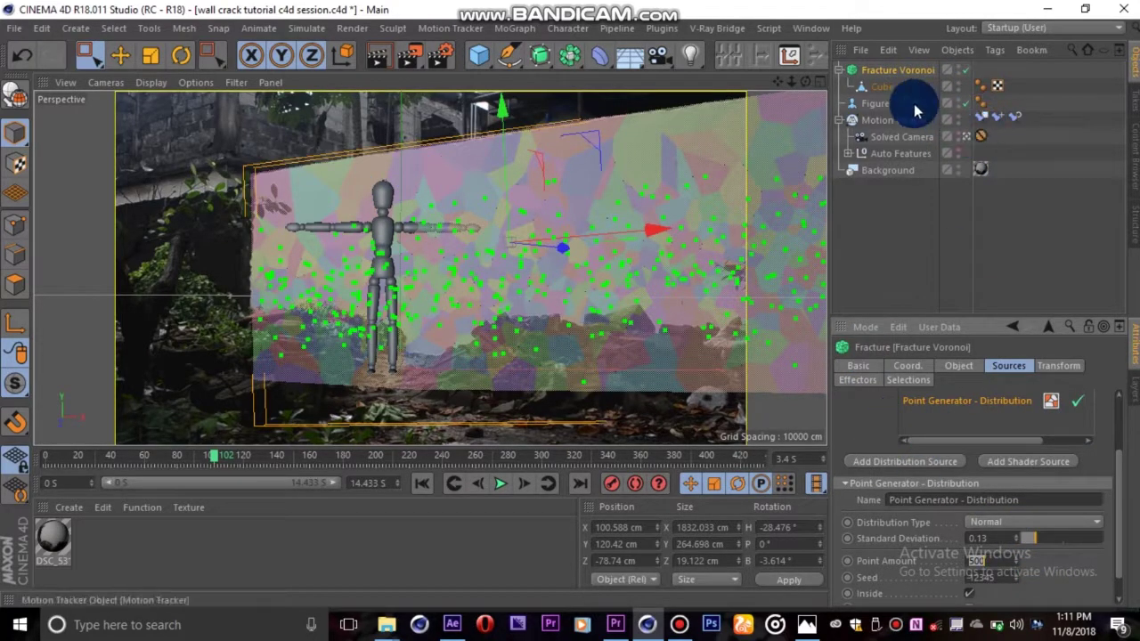
Step: Turn off X-Ray for the Voronoi Fracture and move the figure slightly forward, clear of the wall surface
{"action": "left_click", "coordinate": [865, 366]}
{"action": "left_click", "coordinate": [939, 528]}
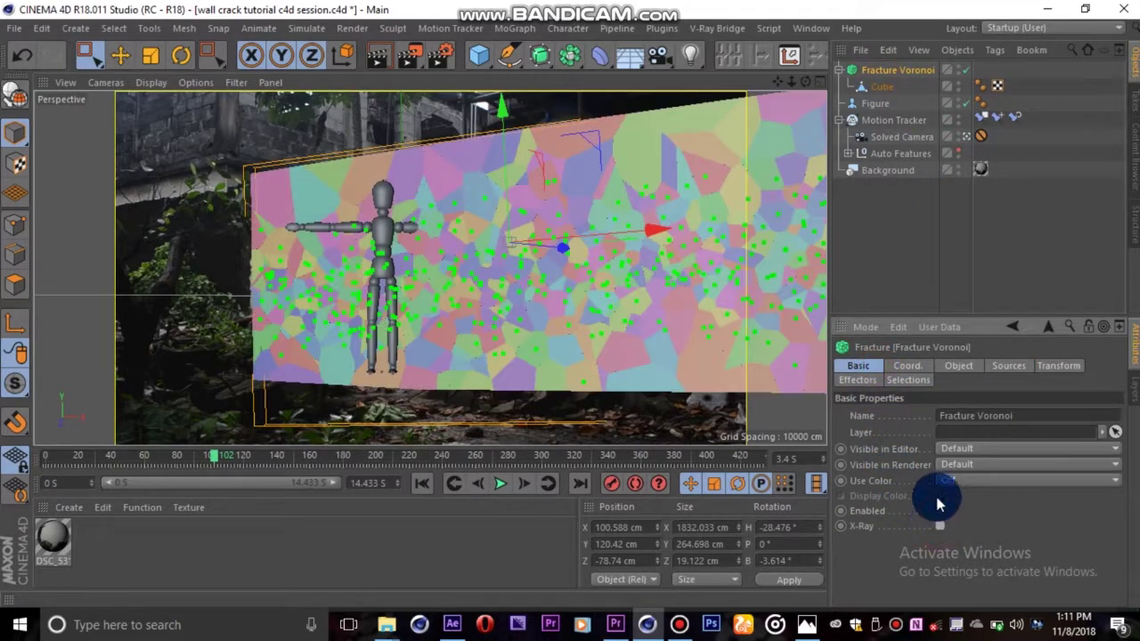
{"action": "left_click", "coordinate": [886, 100]}
{"action": "left_click_drag", "start_coordinate": [389, 374], "coordinate": [354, 365]}
Step: Shift the Normal distribution source's points to 47 cm in Y through its transformation settings
{"action": "left_click", "coordinate": [889, 77]}
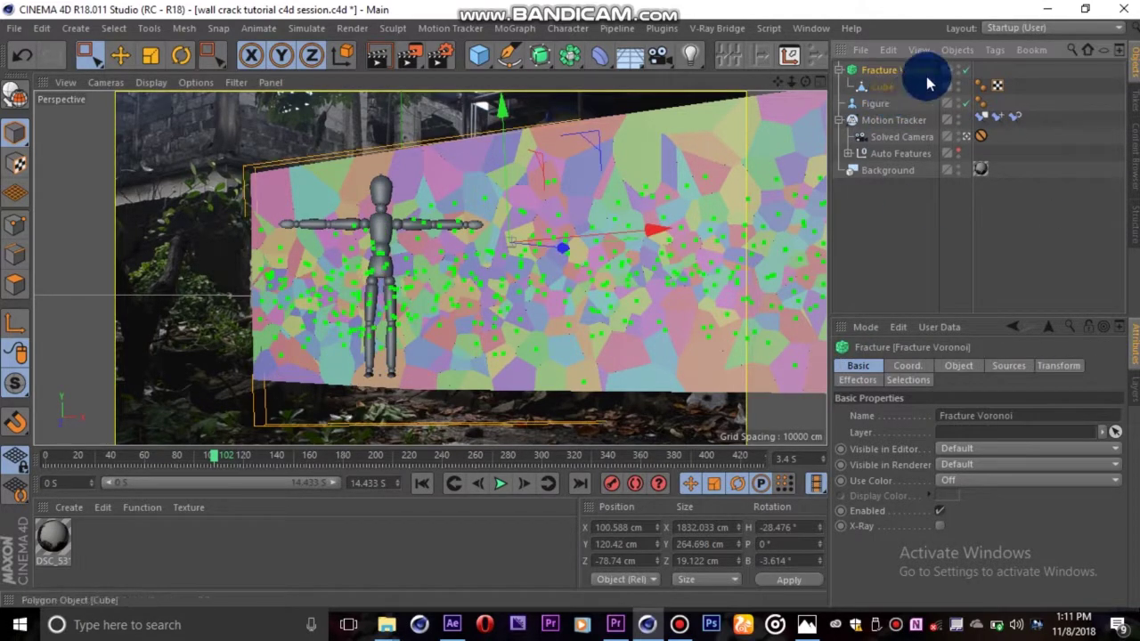
{"action": "left_click", "coordinate": [1006, 364]}
{"action": "left_click_drag", "start_coordinate": [1122, 434], "coordinate": [1111, 533]}
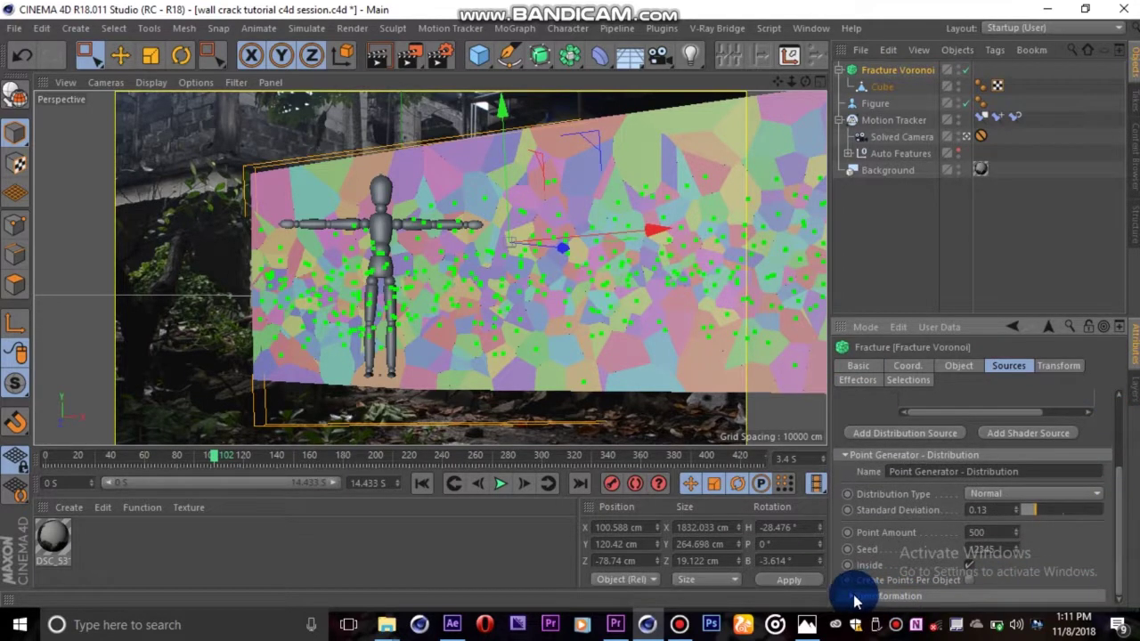
{"action": "left_click", "coordinate": [855, 594]}
{"action": "left_click_drag", "start_coordinate": [1123, 465], "coordinate": [1083, 557]}
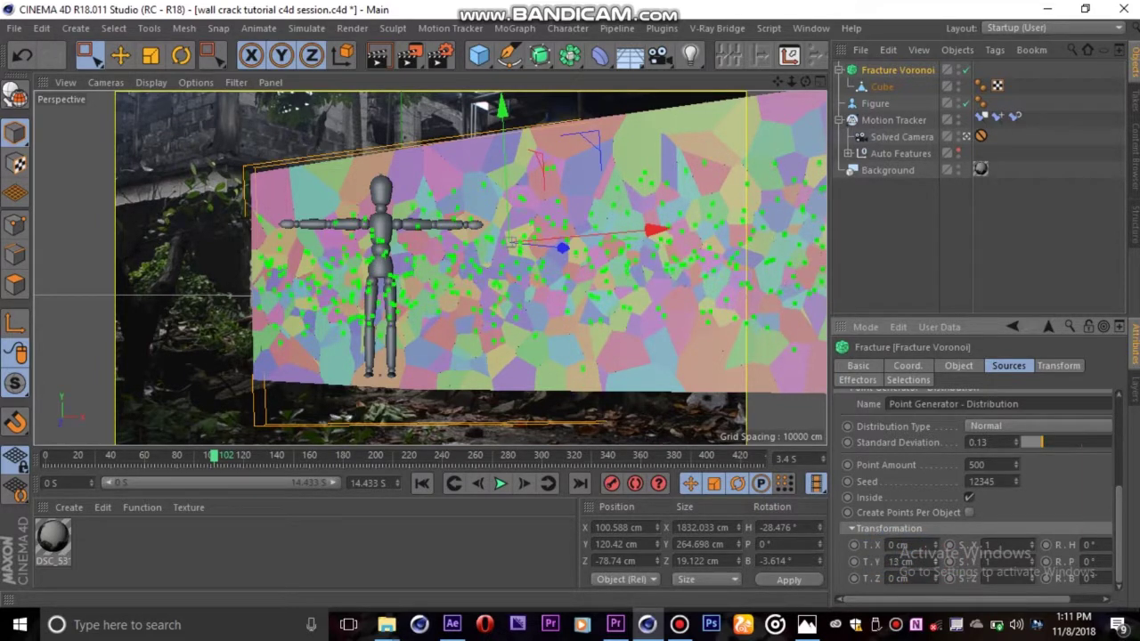
{"action": "left_click_drag", "start_coordinate": [936, 565], "coordinate": [939, 572]}
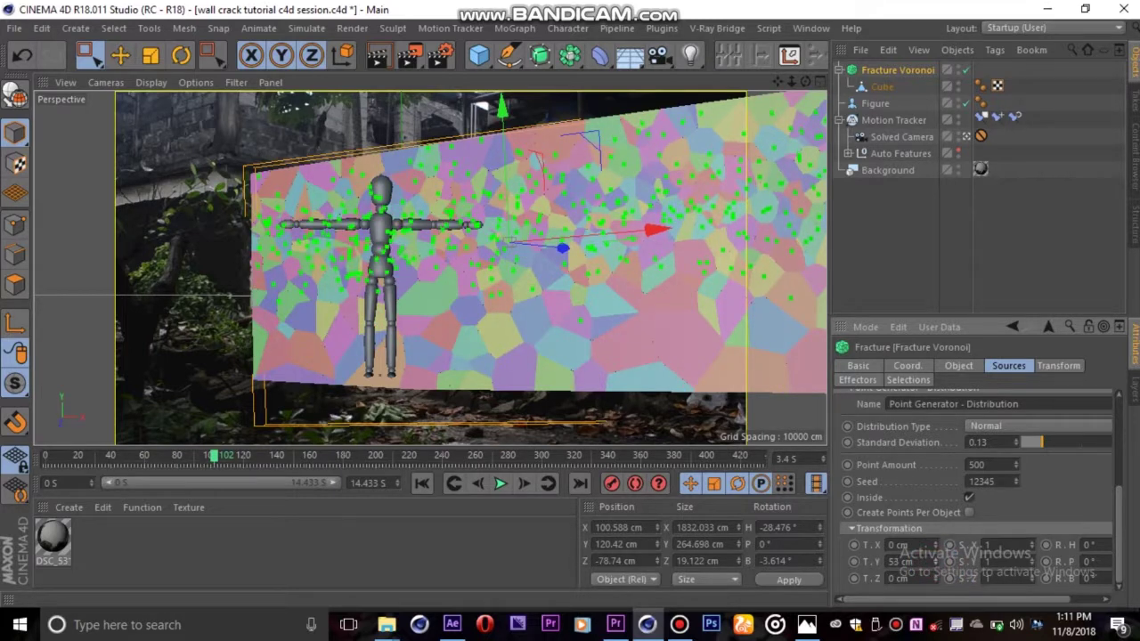
{"action": "left_click_drag", "start_coordinate": [936, 563], "coordinate": [915, 543]}
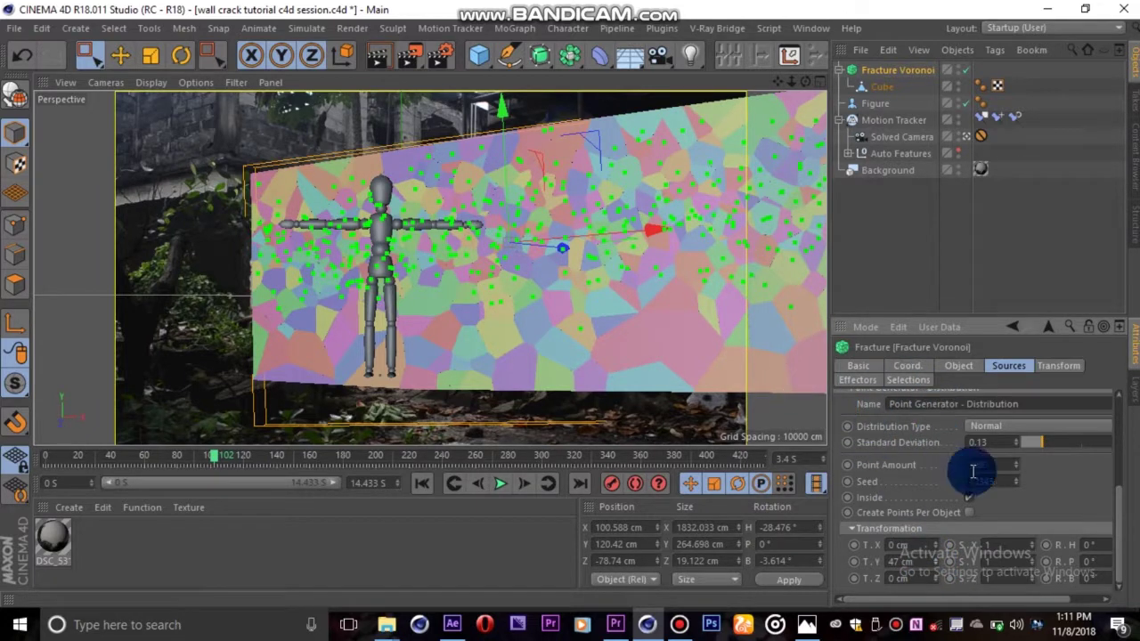
Step: Set the Normal distribution source's standard deviation to 0.1 and scrub forward through the footage to check the fracture pattern along the wall
{"action": "left_click", "coordinate": [1016, 446]}
{"action": "left_click", "coordinate": [1016, 446]}
{"action": "left_click", "coordinate": [1016, 446]}
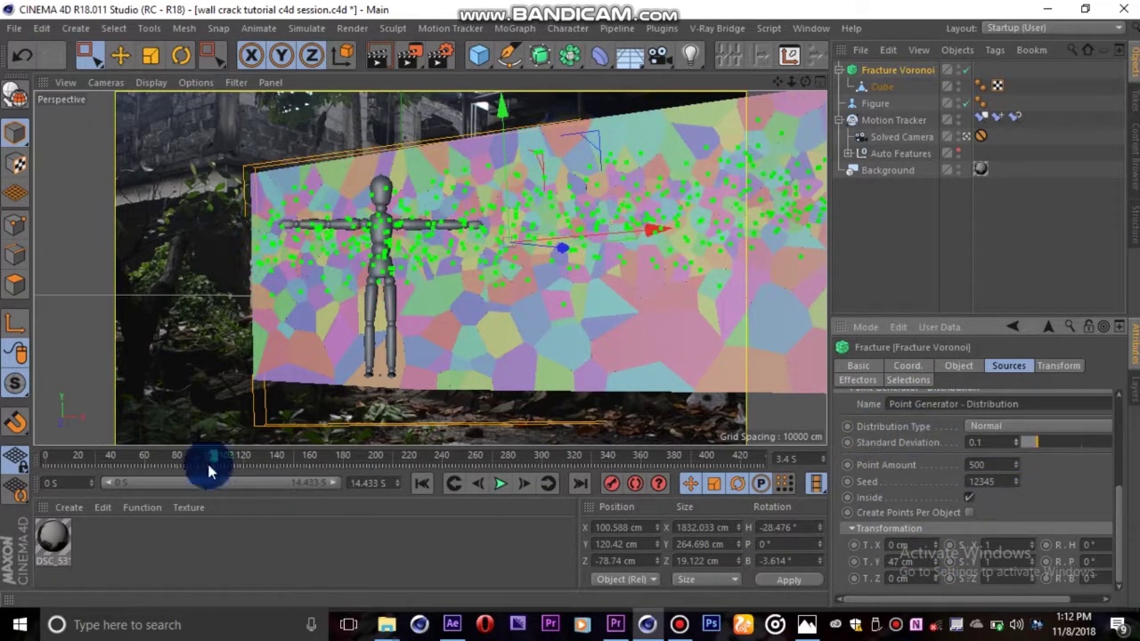
{"action": "left_click_drag", "start_coordinate": [230, 458], "coordinate": [577, 458]}
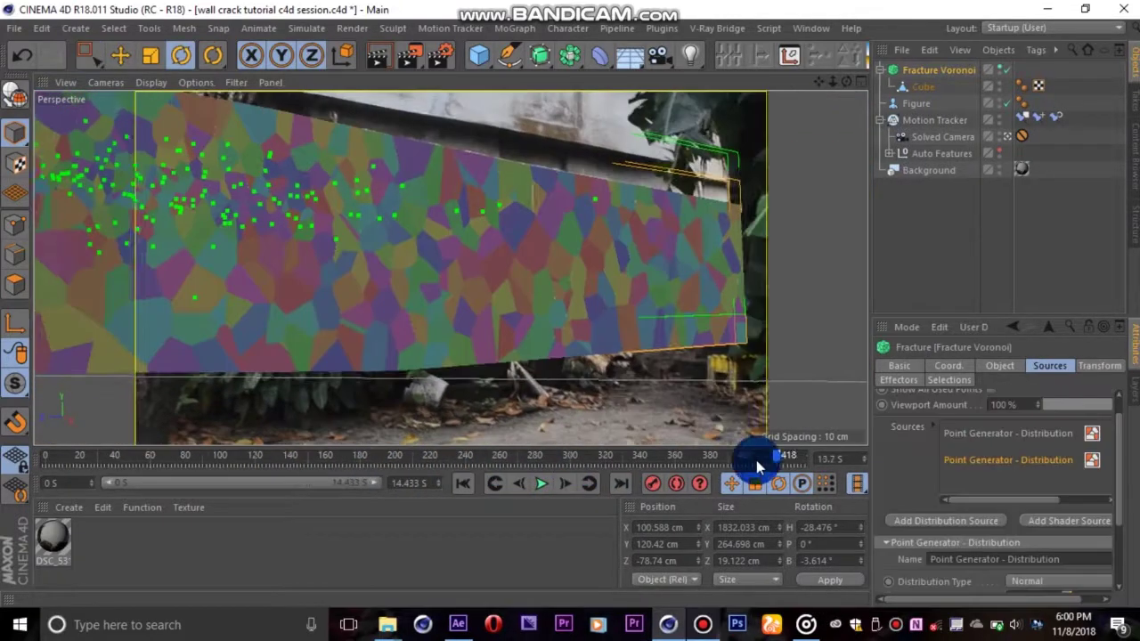
Step: Scrub back through the footage to the start and review the Normal distribution source's settings
{"action": "left_click_drag", "start_coordinate": [758, 461], "coordinate": [352, 453]}
{"action": "left_click", "coordinate": [462, 483]}
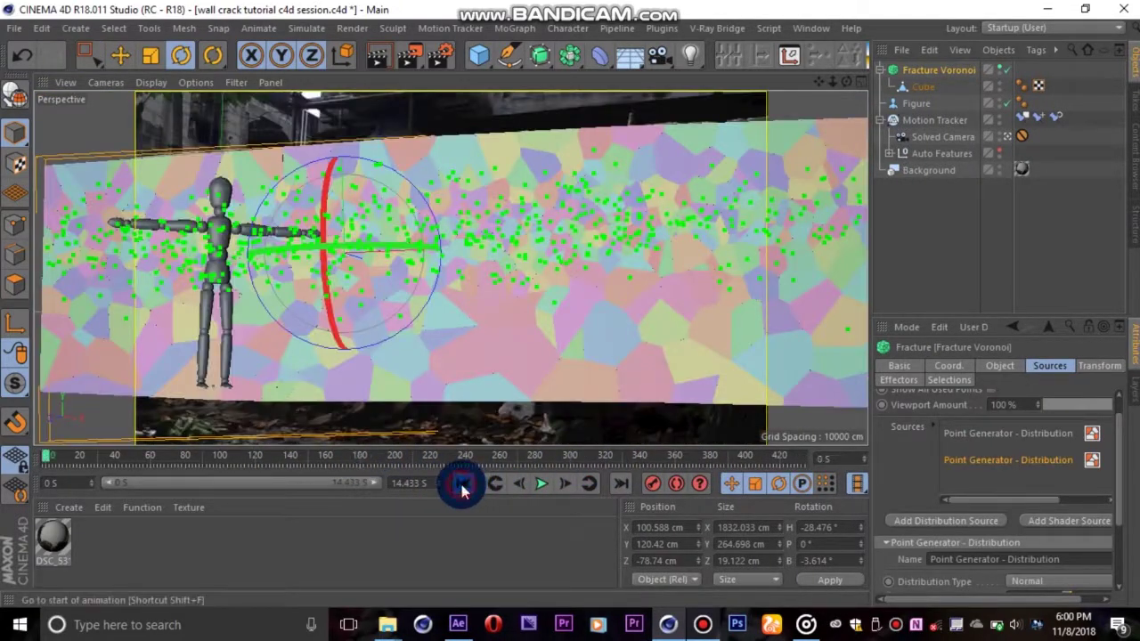
{"action": "left_click_drag", "start_coordinate": [870, 440], "coordinate": [757, 446]}
{"action": "left_click_drag", "start_coordinate": [1055, 431], "coordinate": [1060, 454]}
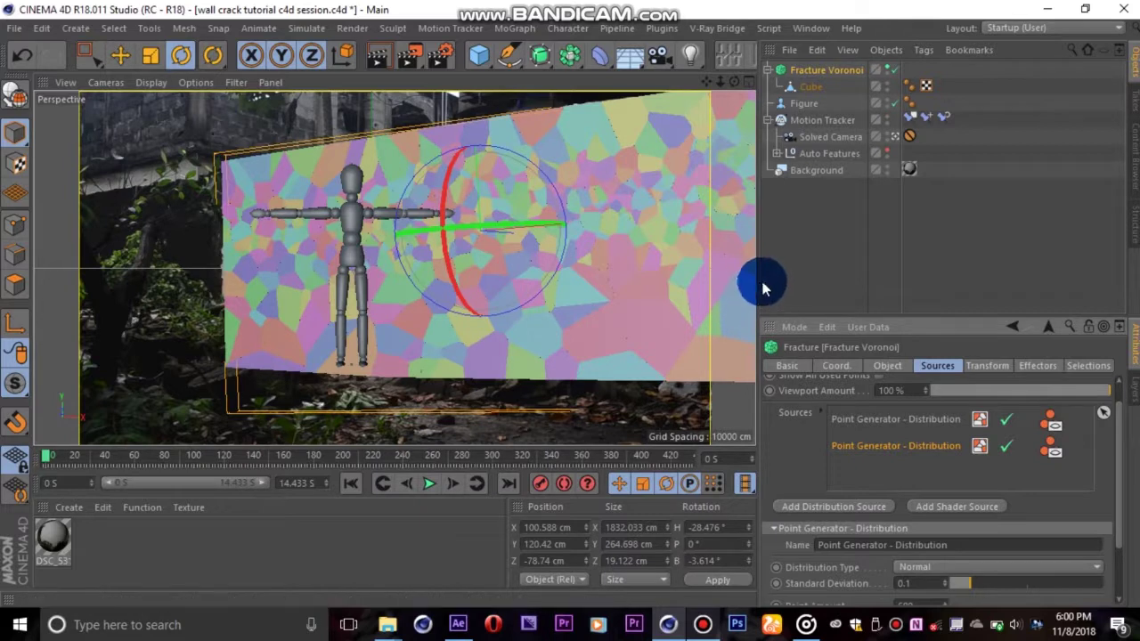
{"action": "left_click_drag", "start_coordinate": [758, 277], "coordinate": [911, 273]}
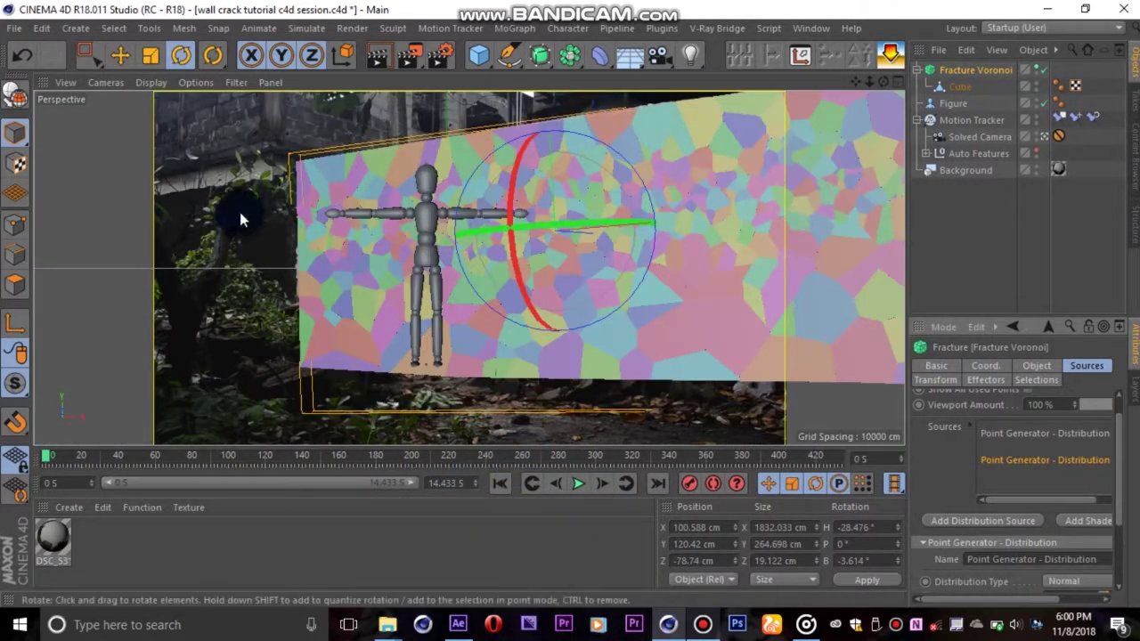
Step: Add a Random effector to the Fracture Voronoi object
{"action": "left_click", "coordinate": [977, 72]}
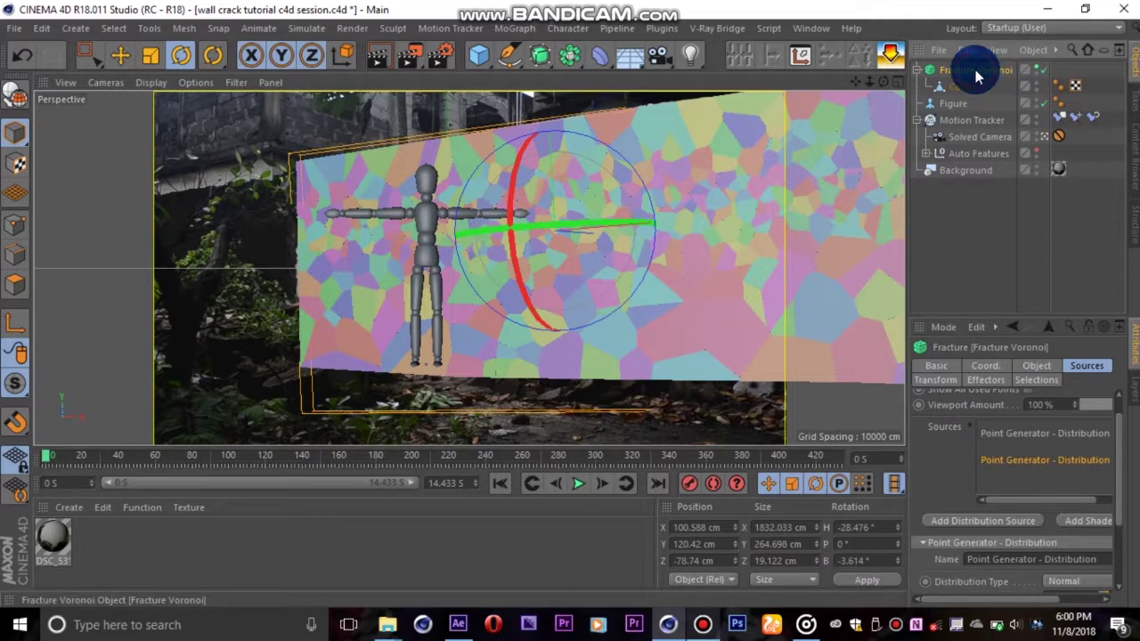
{"action": "left_click", "coordinate": [516, 28]}
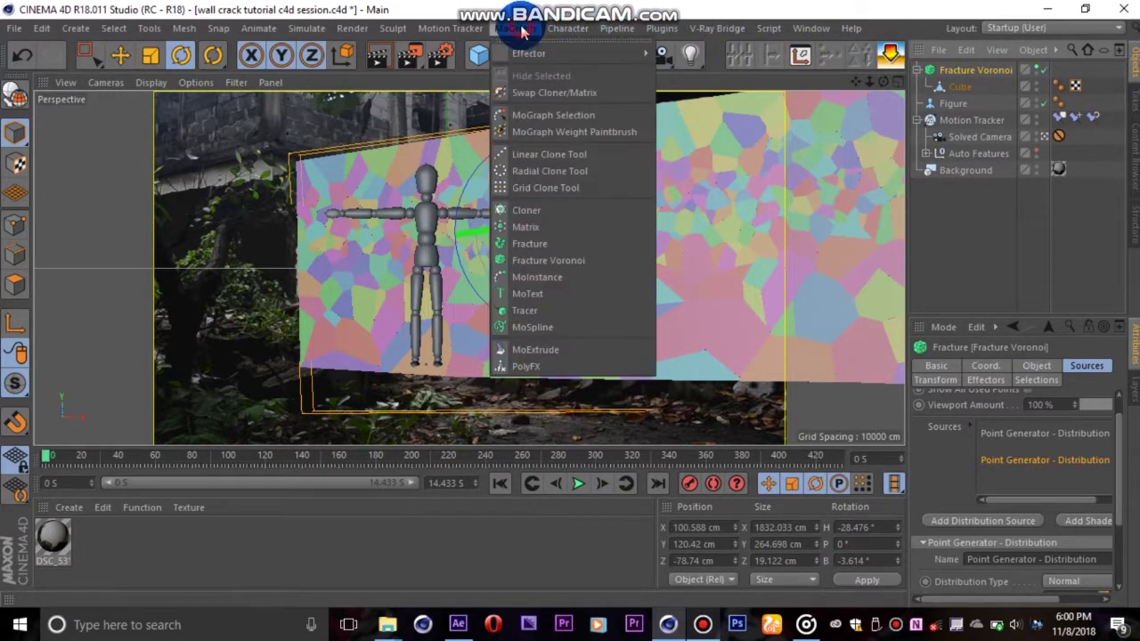
{"action": "mouse_move", "coordinate": [541, 56]}
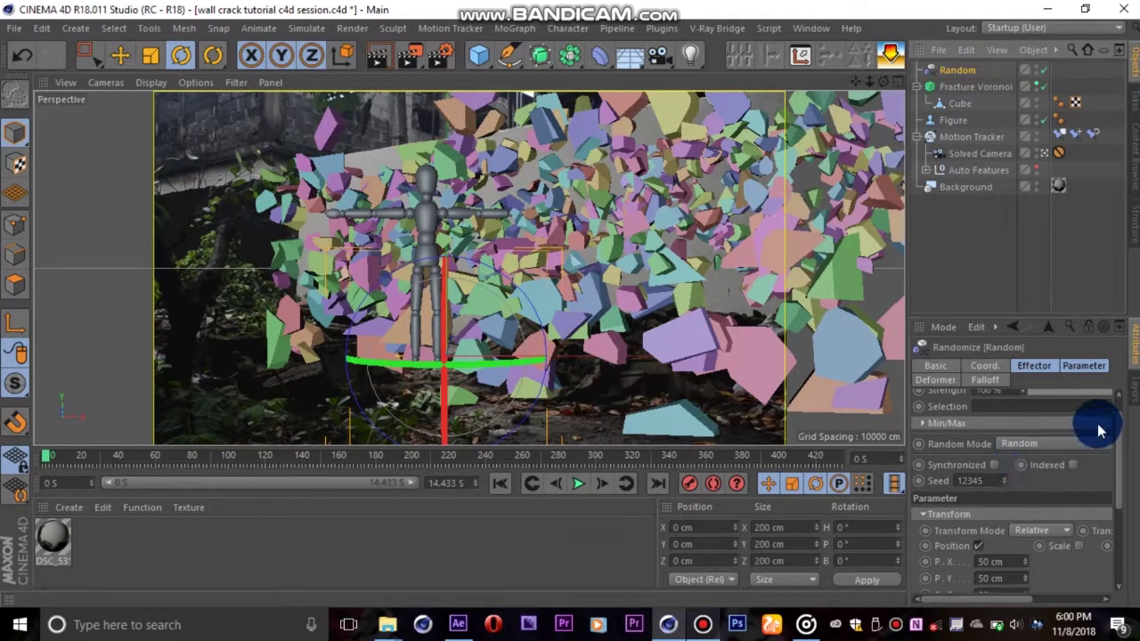
Step: Set the Random effector's position offsets to 0 cm in X, 0 cm in Y and 3 cm in Z
{"action": "left_click_drag", "start_coordinate": [1119, 435], "coordinate": [1117, 402]}
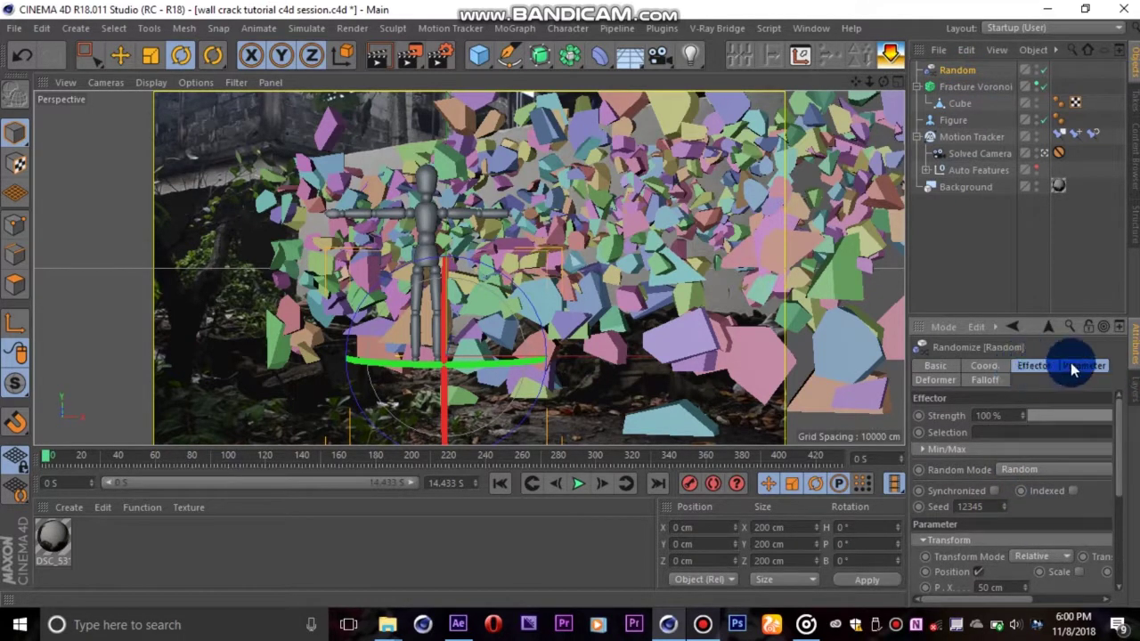
{"action": "left_click", "coordinate": [1078, 366]}
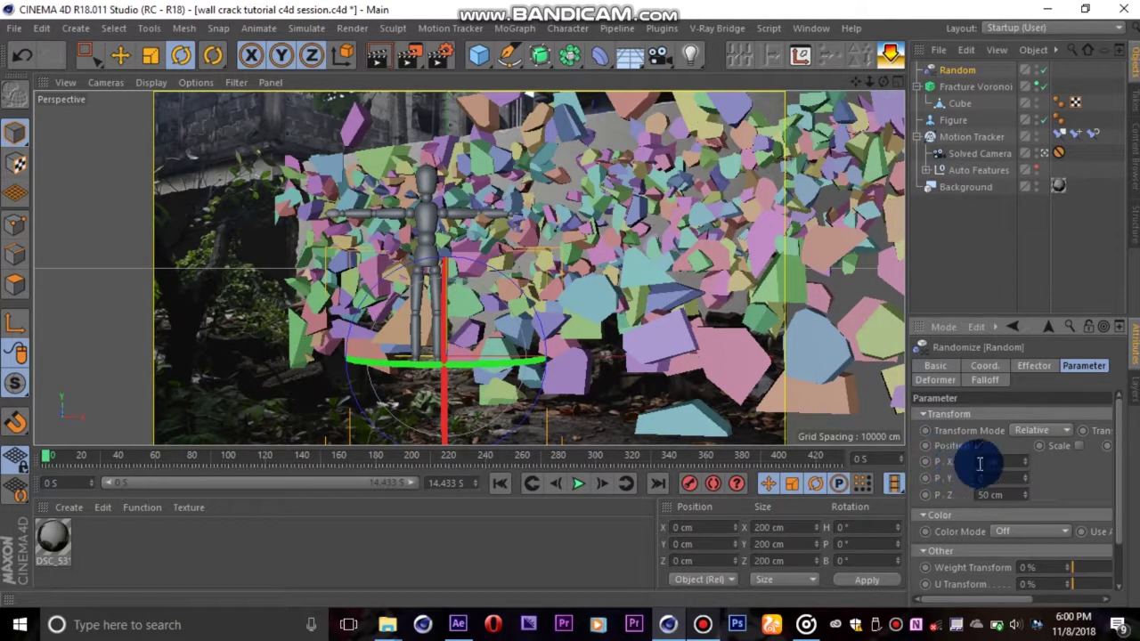
{"action": "key", "text": "Return"}
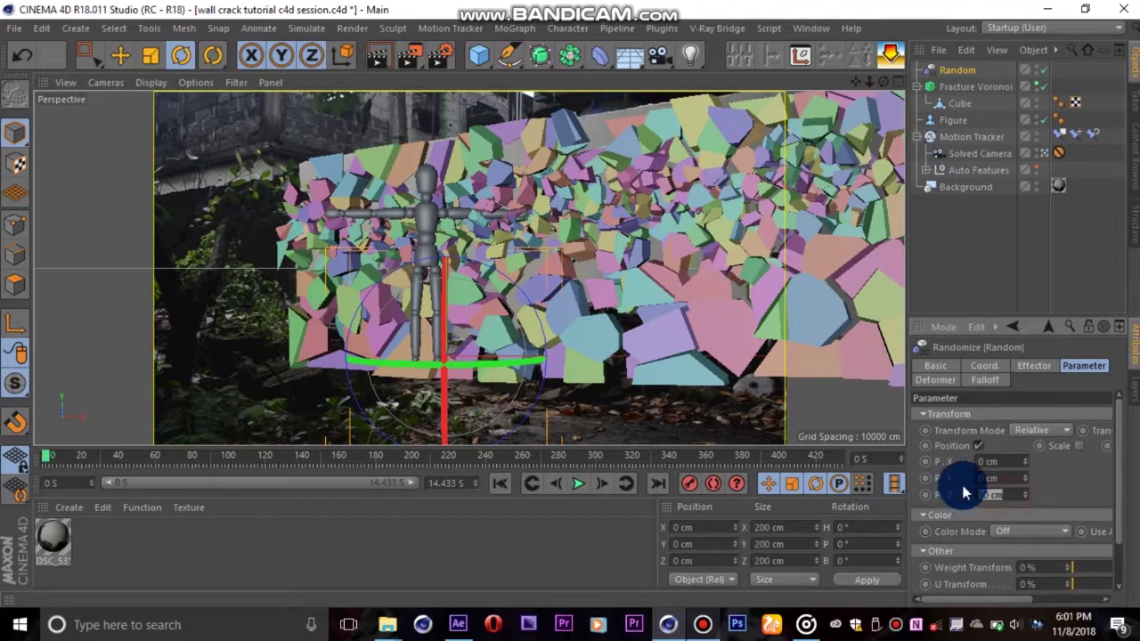
{"action": "key", "text": "Return"}
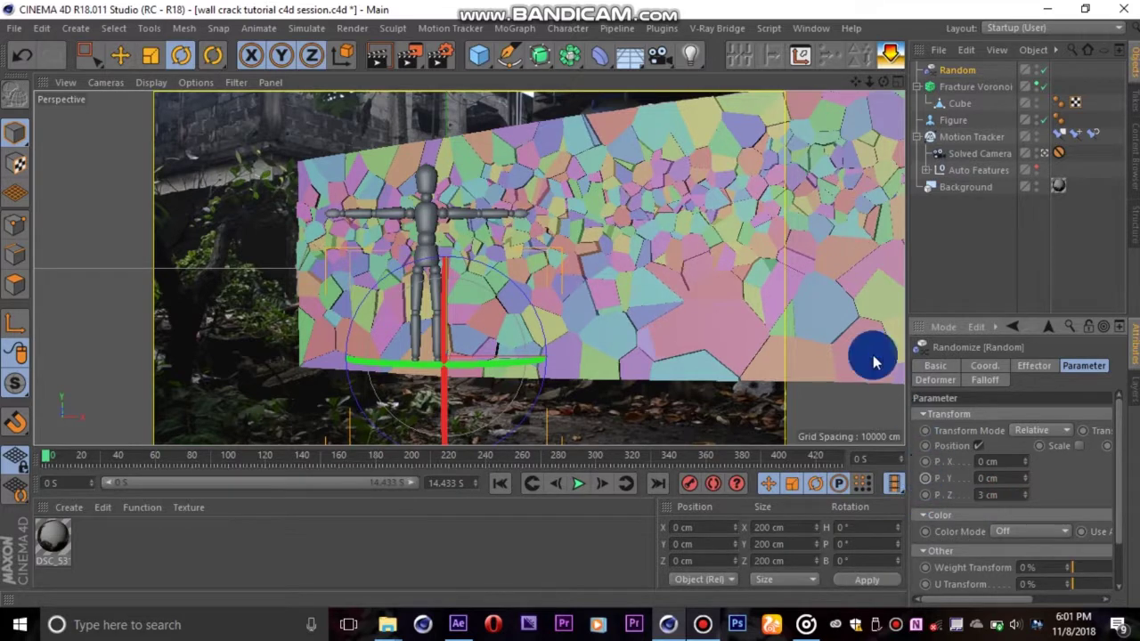
Step: Check the Ambient Occlusion render settings and render the fractured wall in the viewport
{"action": "left_click", "coordinate": [448, 56]}
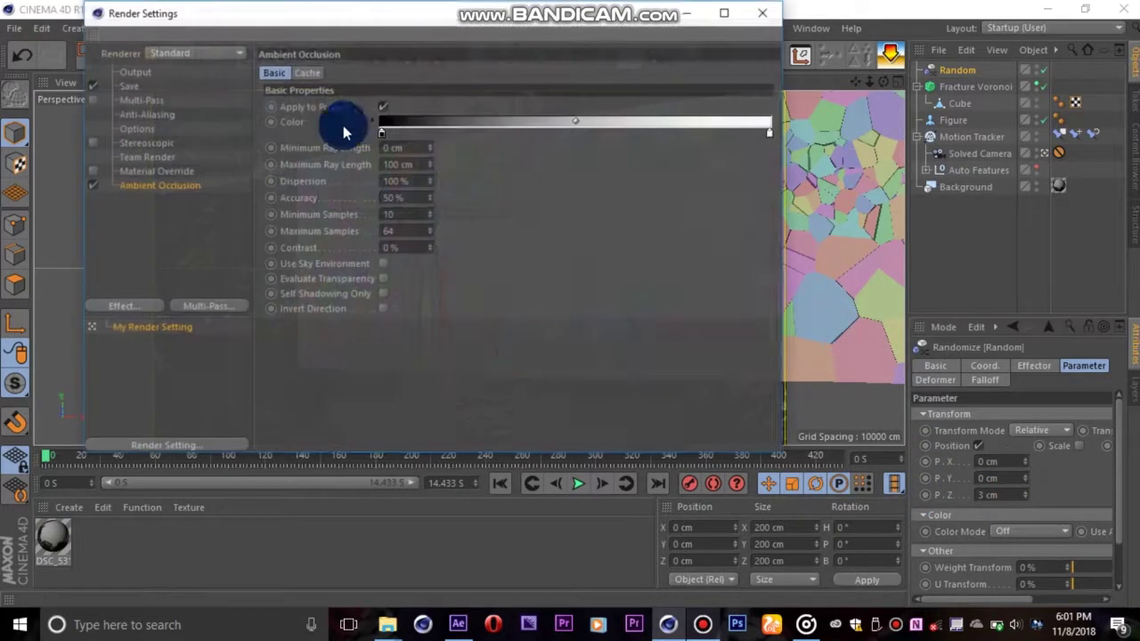
{"action": "left_click", "coordinate": [136, 185]}
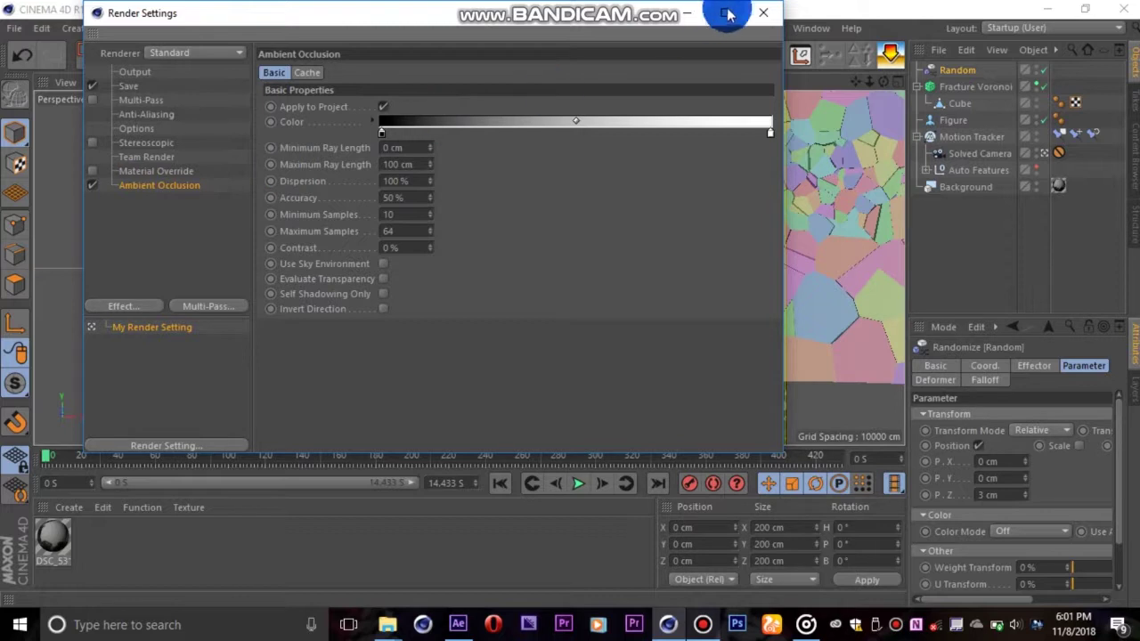
{"action": "left_click", "coordinate": [753, 18]}
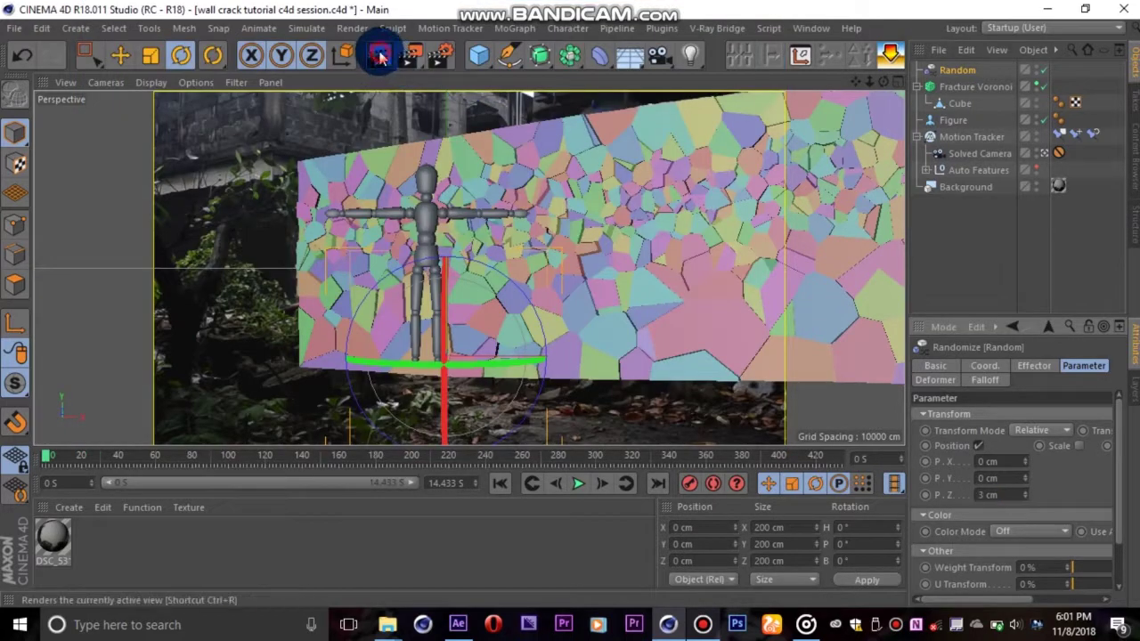
{"action": "left_click", "coordinate": [380, 56]}
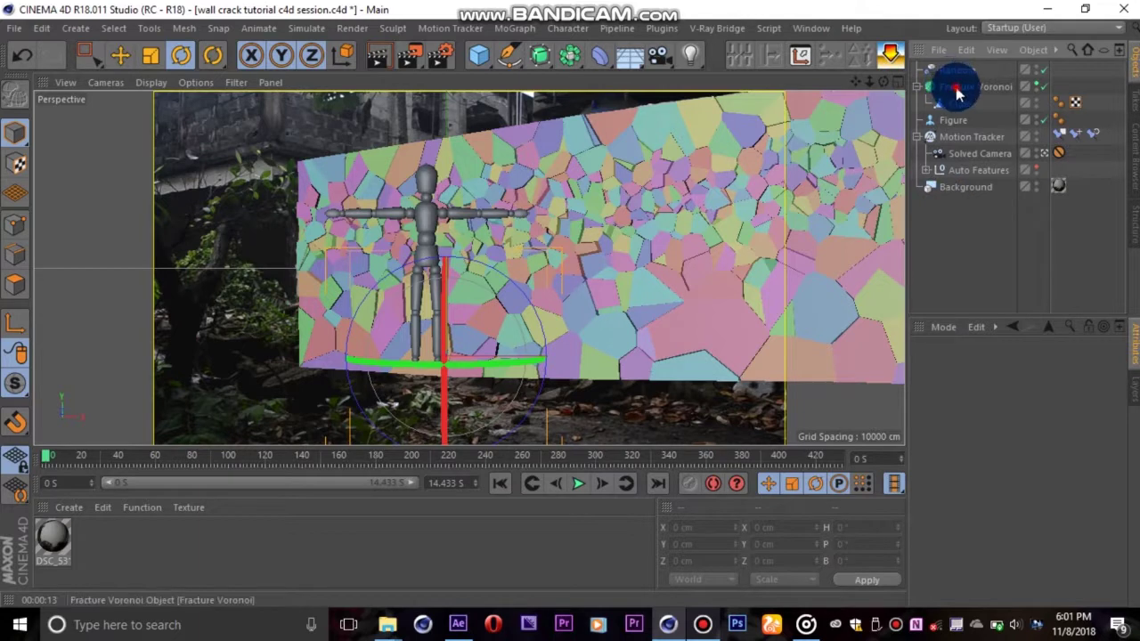
{"action": "left_click", "coordinate": [958, 89]}
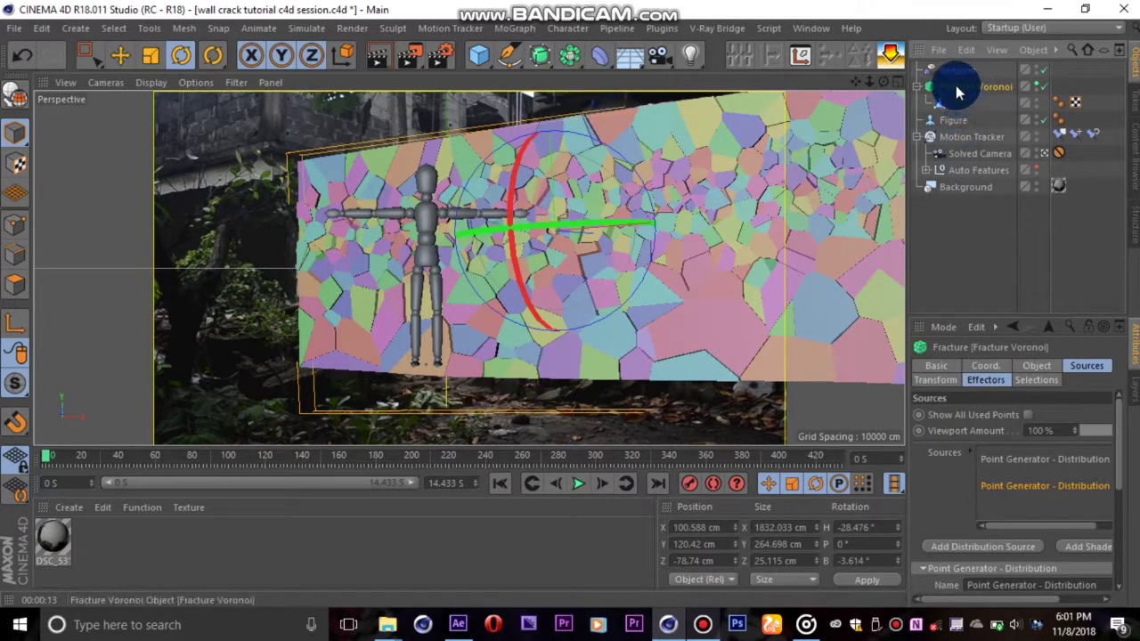
{"action": "left_click", "coordinate": [959, 71]}
{"action": "left_click", "coordinate": [1082, 366]}
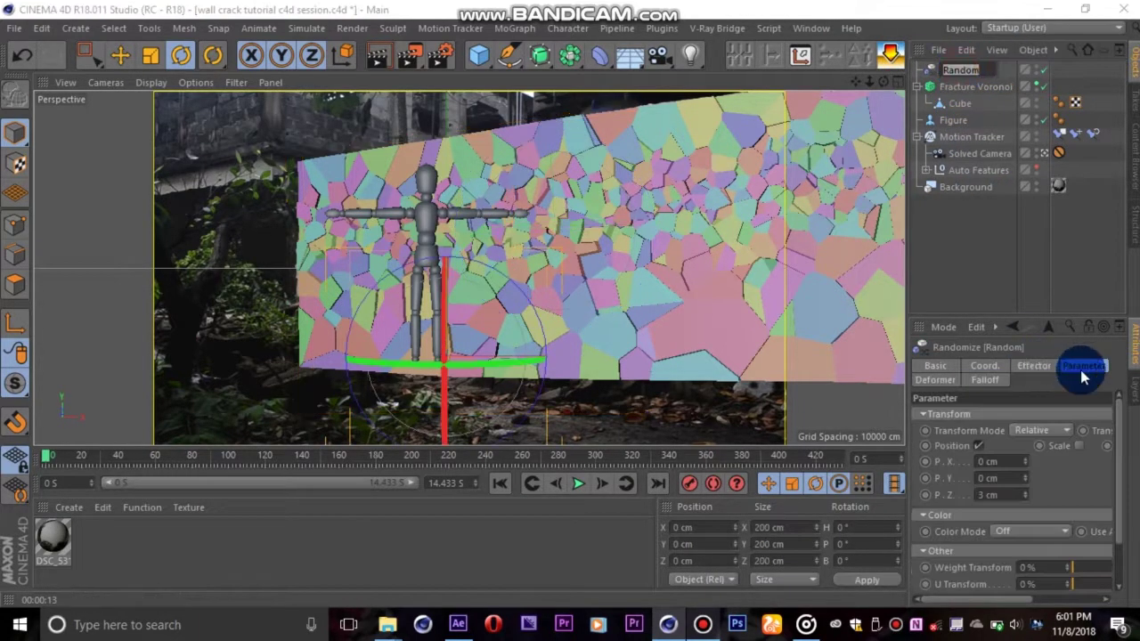
{"action": "left_click", "coordinate": [994, 88]}
{"action": "scroll", "coordinate": [1113, 454], "scroll_direction": "down", "scroll_amount": 5}
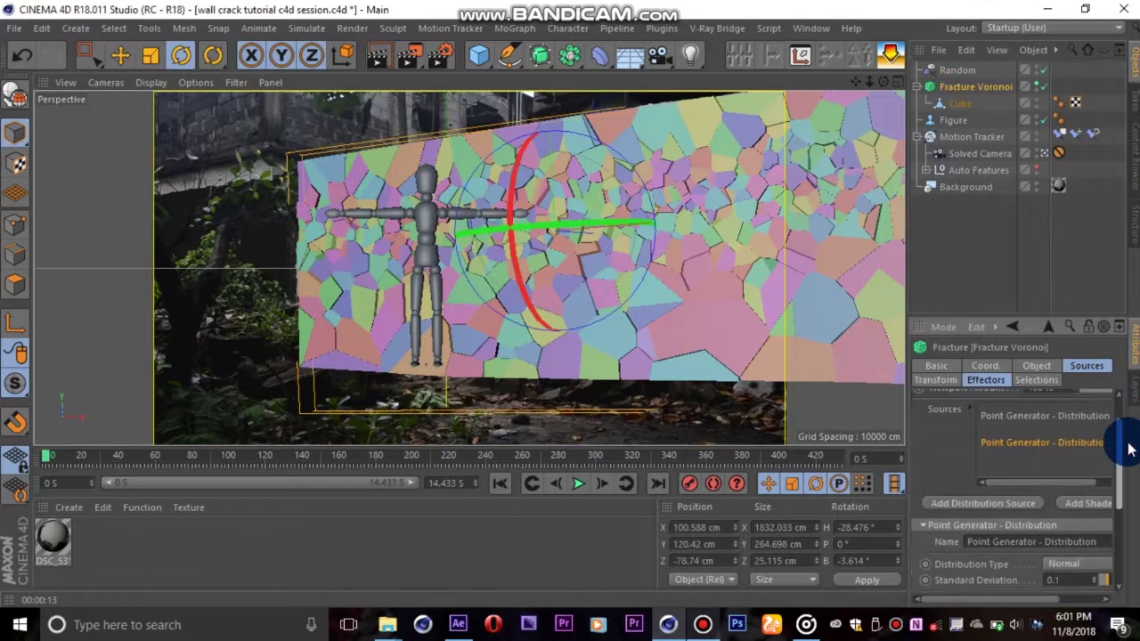
Step: Set the Random effector's falloff shape to Capsule
{"action": "left_click", "coordinate": [958, 70]}
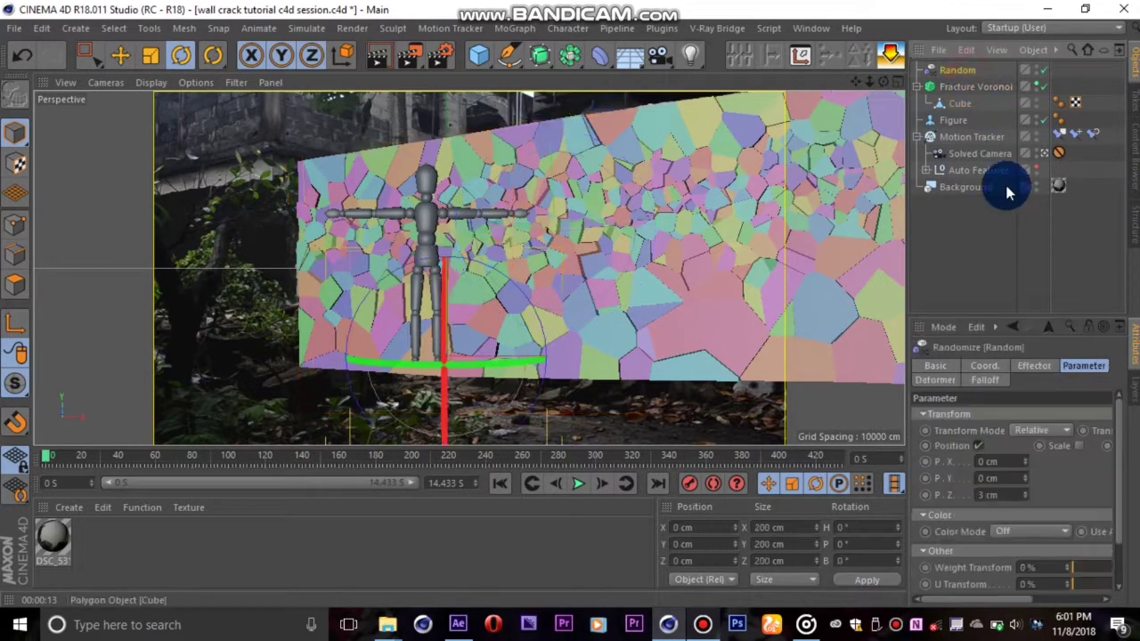
{"action": "left_click", "coordinate": [1038, 366]}
{"action": "left_click", "coordinate": [983, 381]}
{"action": "left_click", "coordinate": [1006, 415]}
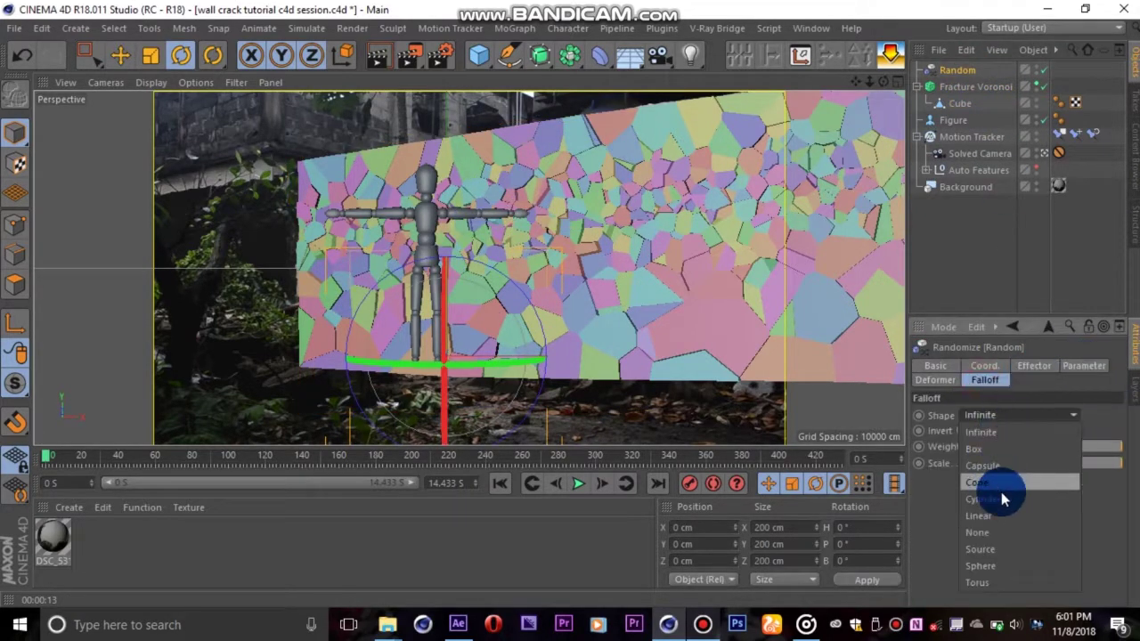
{"action": "left_click", "coordinate": [982, 464]}
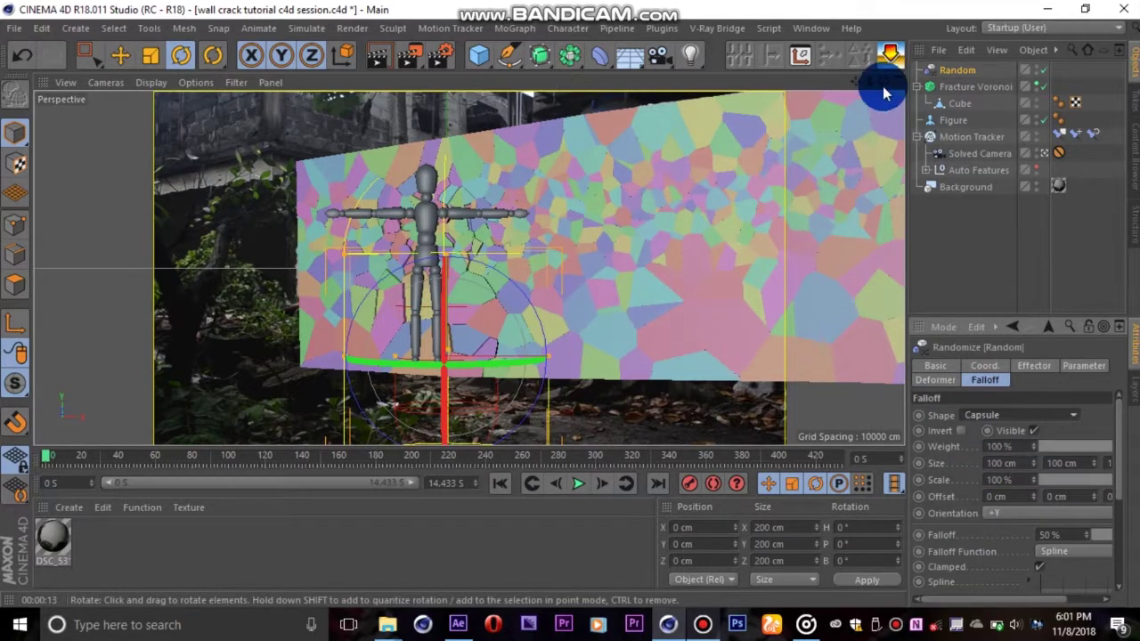
Step: Leave the solved camera view and rotate the Random effector's capsule to H -30° and B 90°
{"action": "left_click", "coordinate": [1044, 154]}
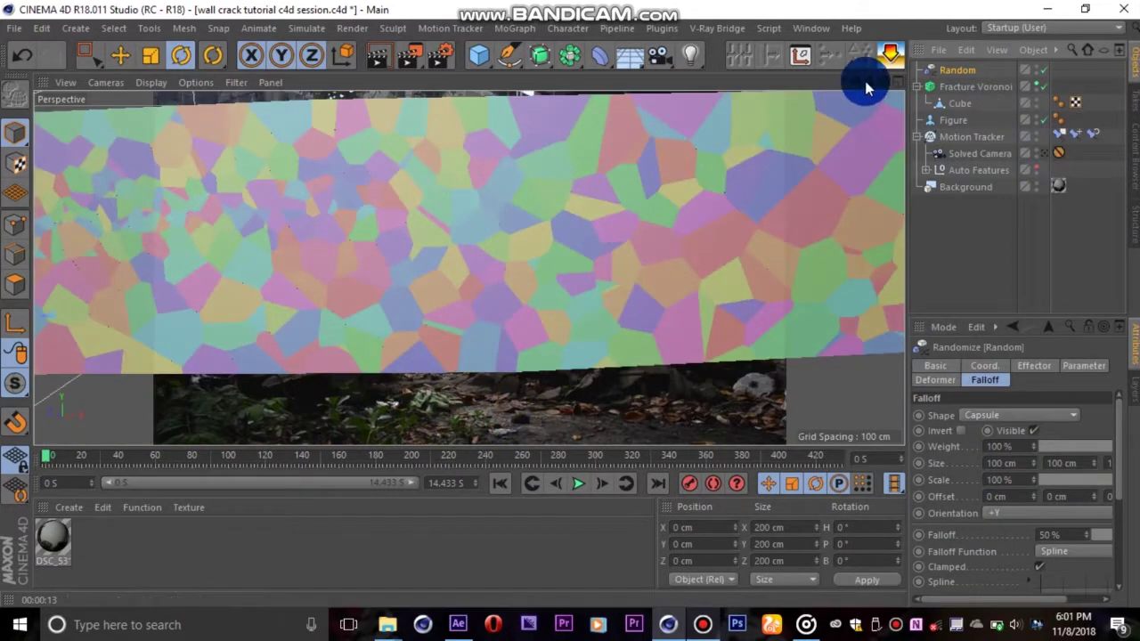
{"action": "left_click_drag", "start_coordinate": [855, 82], "coordinate": [1033, 82]}
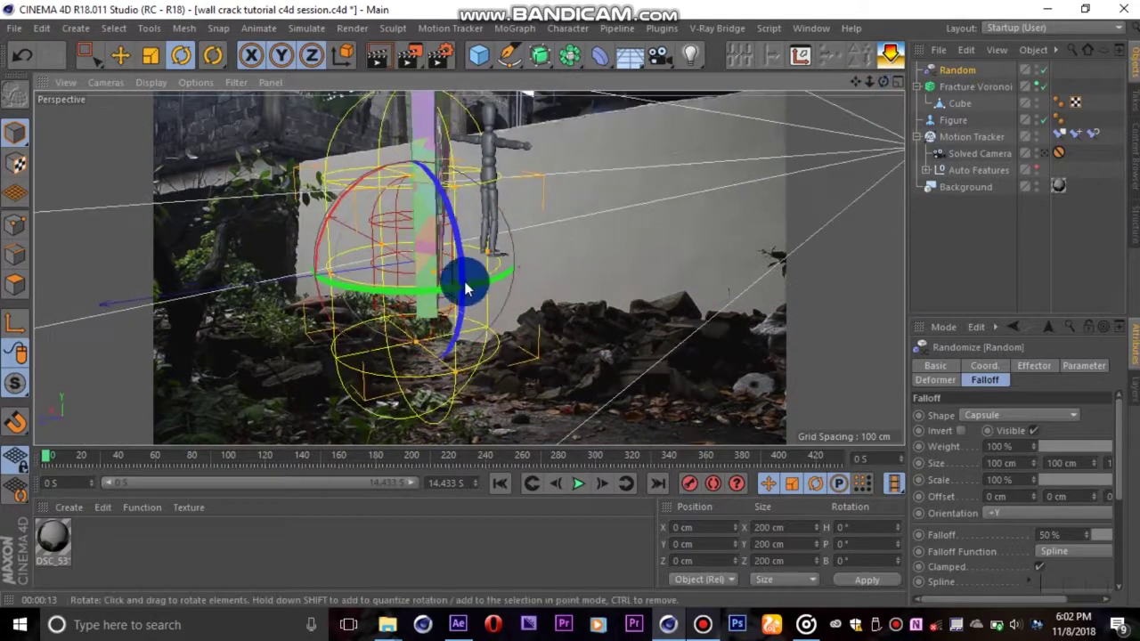
{"action": "left_click_drag", "start_coordinate": [506, 282], "coordinate": [461, 294]}
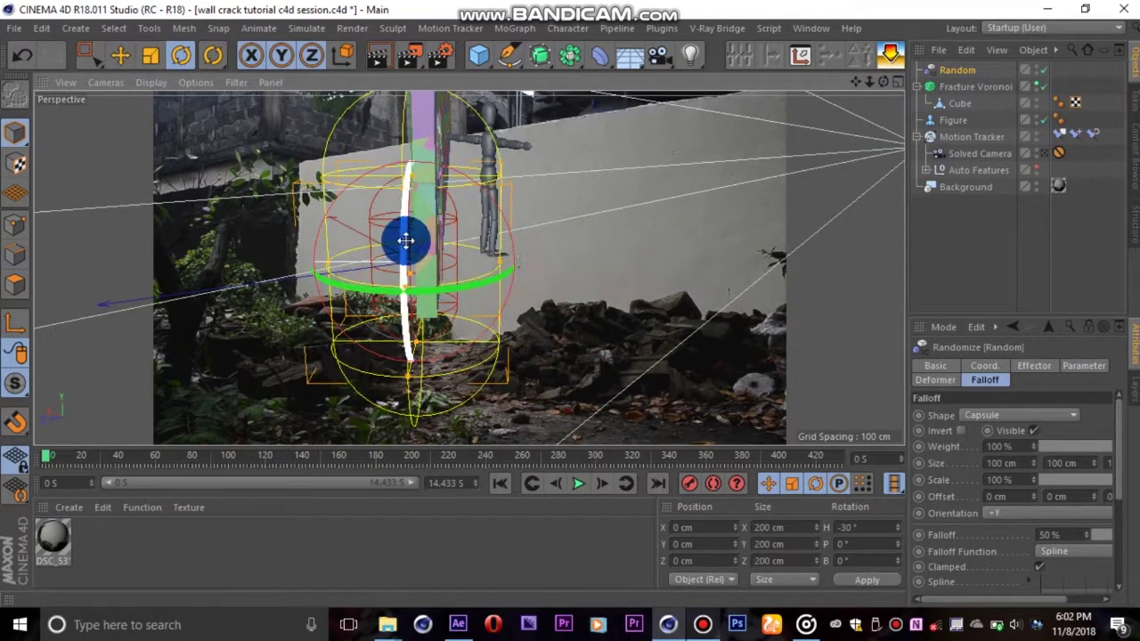
{"action": "left_click_drag", "start_coordinate": [406, 241], "coordinate": [419, 97]}
Step: Raise the Random effector to about 101 cm in Y so the capsule sits at the figure's upper body
{"action": "left_click", "coordinate": [881, 81]}
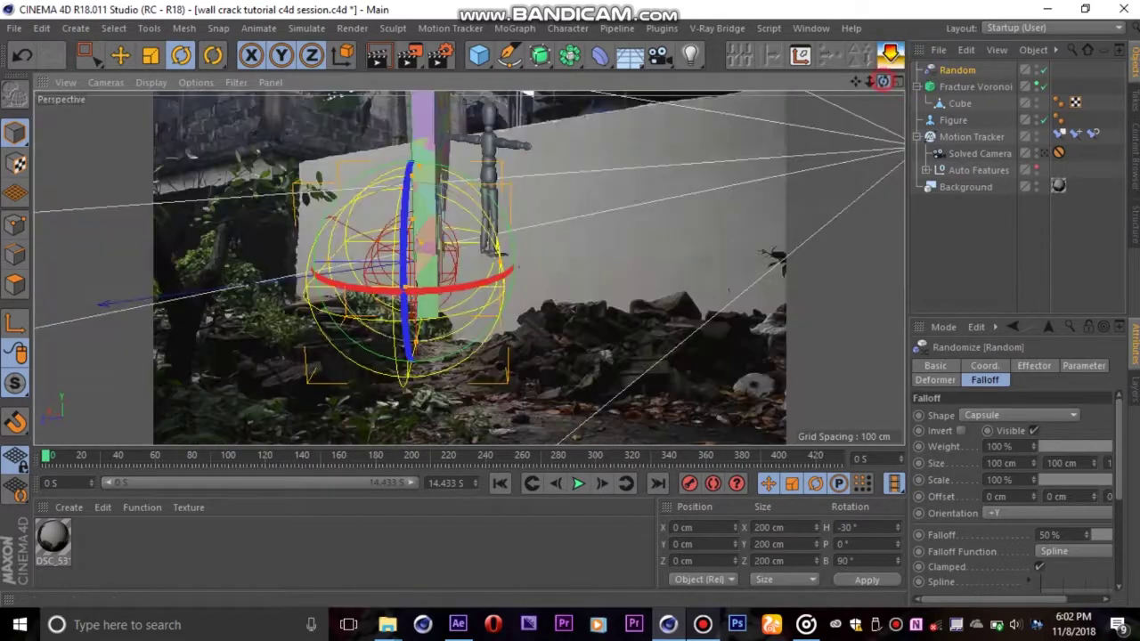
{"action": "left_click_drag", "start_coordinate": [882, 81], "coordinate": [739, 86]}
{"action": "key", "text": "space"}
{"action": "left_click_drag", "start_coordinate": [615, 419], "coordinate": [598, 318]}
{"action": "left_click", "coordinate": [626, 298]}
Step: Shrink the capsule falloff's X size to about 33 cm and render the view to check the cracked band
{"action": "left_click_drag", "start_coordinate": [856, 81], "coordinate": [667, 116]}
{"action": "left_click", "coordinate": [958, 71]}
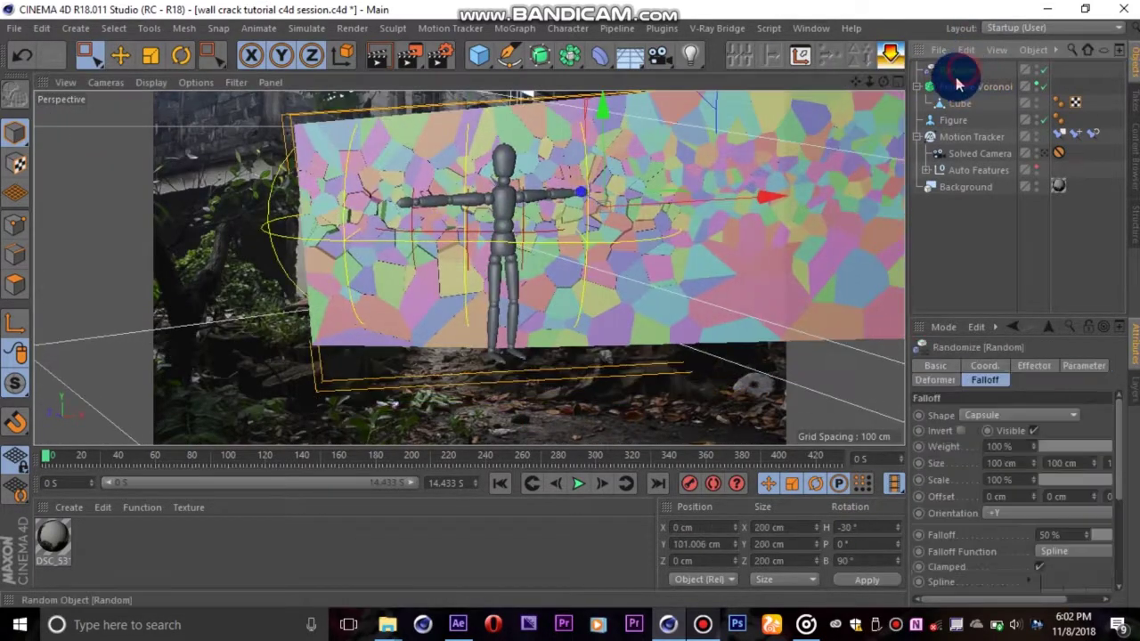
{"action": "left_click_drag", "start_coordinate": [468, 324], "coordinate": [468, 312]}
{"action": "left_click_drag", "start_coordinate": [882, 81], "coordinate": [877, 81]}
{"action": "left_click", "coordinate": [379, 55]}
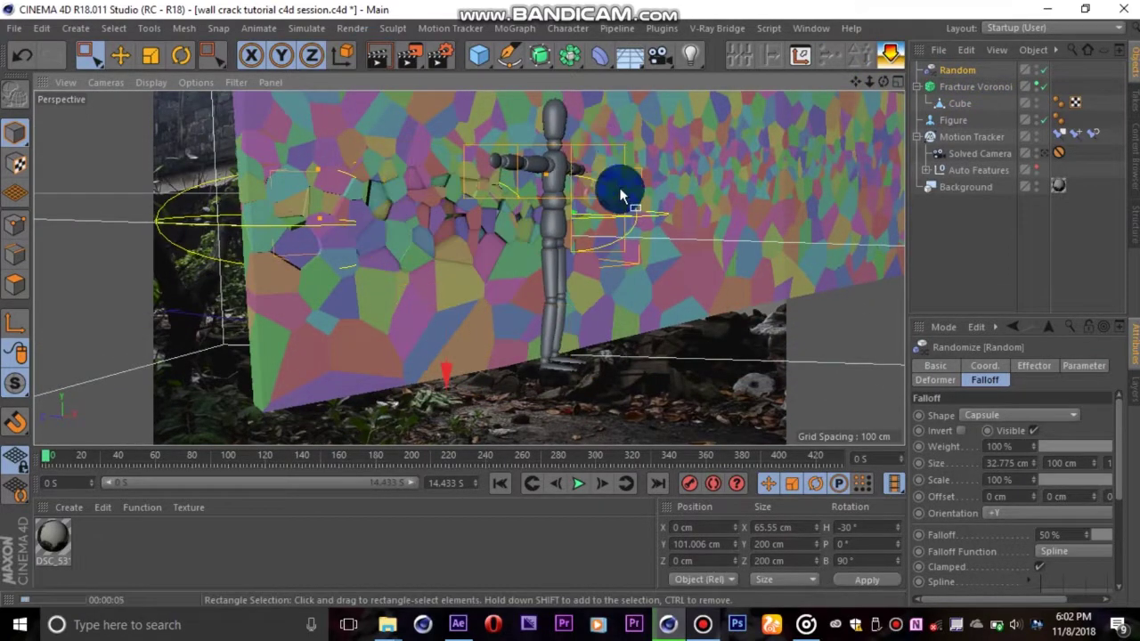
Step: Move the Random effector along the wall to about X 656 cm, Z -379 cm and lengthen the capsule falloff to about 572 cm
{"action": "left_click", "coordinate": [949, 71]}
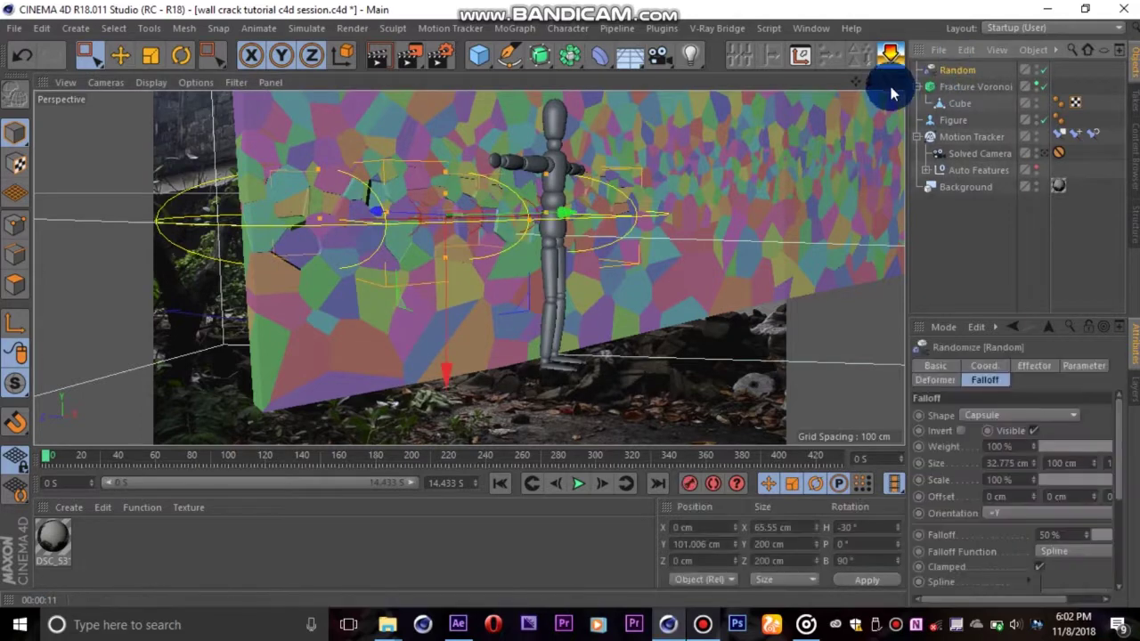
{"action": "left_click_drag", "start_coordinate": [882, 81], "coordinate": [879, 83]}
{"action": "left_click_drag", "start_coordinate": [530, 236], "coordinate": [688, 213]}
{"action": "left_click_drag", "start_coordinate": [618, 226], "coordinate": [767, 213]}
{"action": "left_click_drag", "start_coordinate": [866, 81], "coordinate": [846, 82]}
{"action": "left_click_drag", "start_coordinate": [712, 231], "coordinate": [638, 239]}
{"action": "left_click_drag", "start_coordinate": [701, 231], "coordinate": [797, 223]}
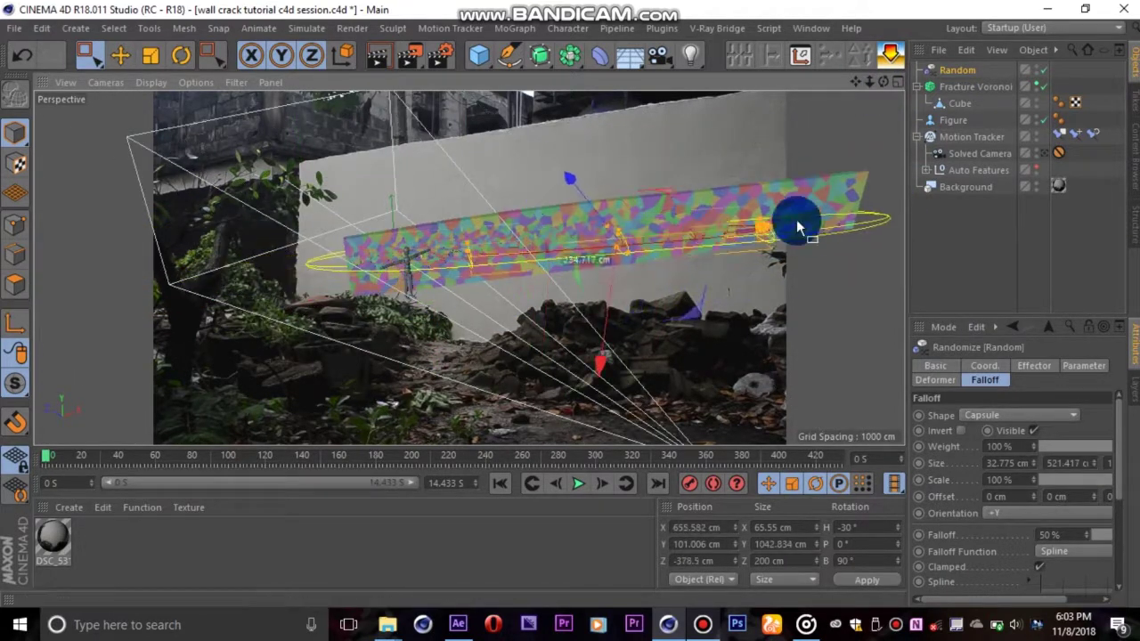
Step: Set the capsule's falloff to 23% and check the wall at 12.333 s through the solved camera with a region render
{"action": "left_click_drag", "start_coordinate": [1014, 600], "coordinate": [1049, 600]}
{"action": "left_click", "coordinate": [1064, 536]}
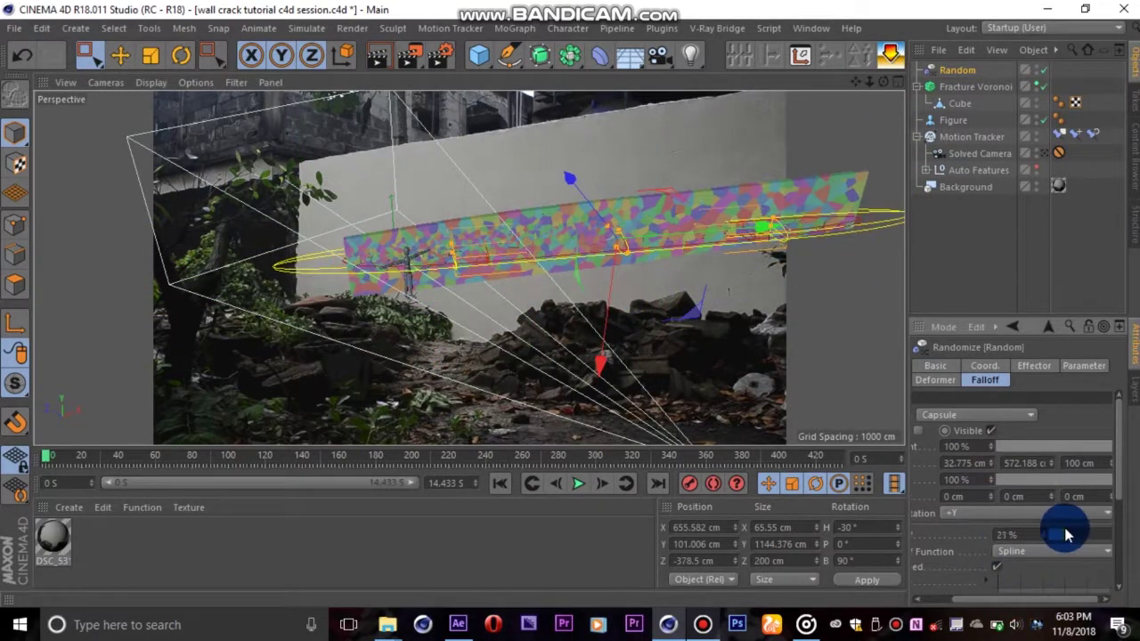
{"action": "left_click", "coordinate": [1044, 153]}
{"action": "left_click_drag", "start_coordinate": [66, 456], "coordinate": [668, 468]}
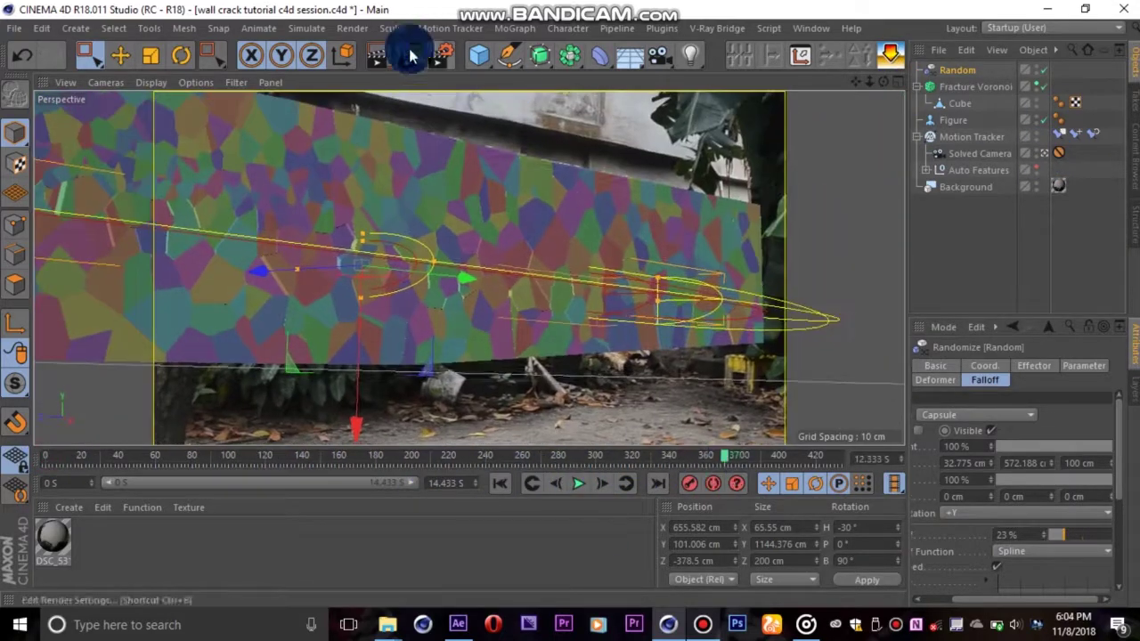
{"action": "left_click_drag", "start_coordinate": [410, 55], "coordinate": [445, 84]}
{"action": "left_click_drag", "start_coordinate": [552, 224], "coordinate": [811, 382]}
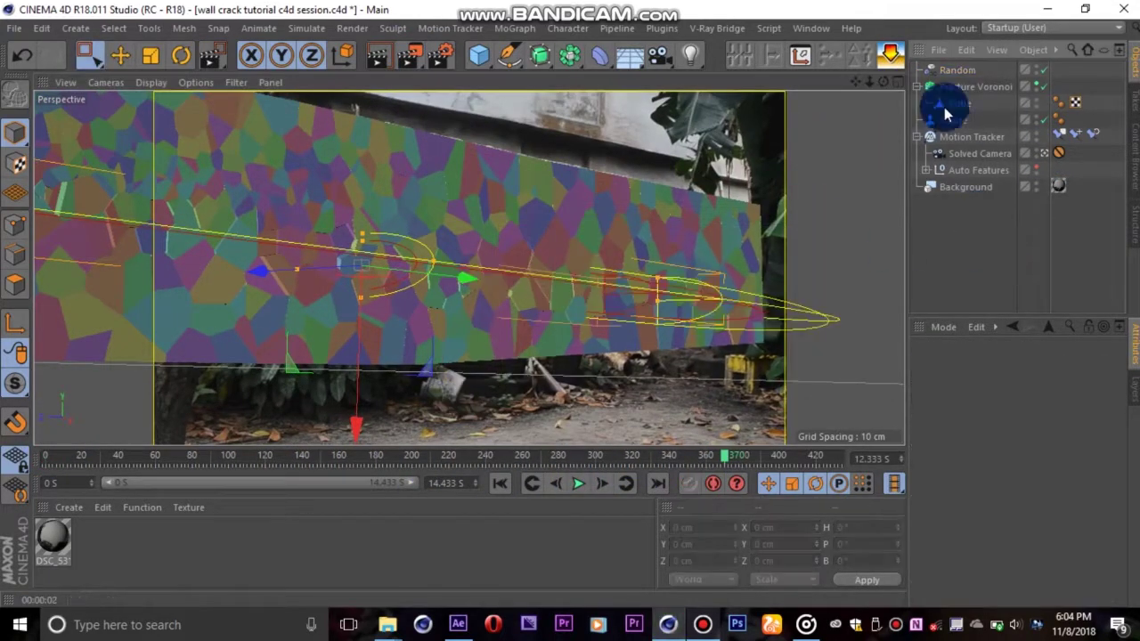
Step: Keyframe the Random effector's falloff size and coordinates, and shift these keys to 6.867 s on the timeline
{"action": "left_click", "coordinate": [970, 71]}
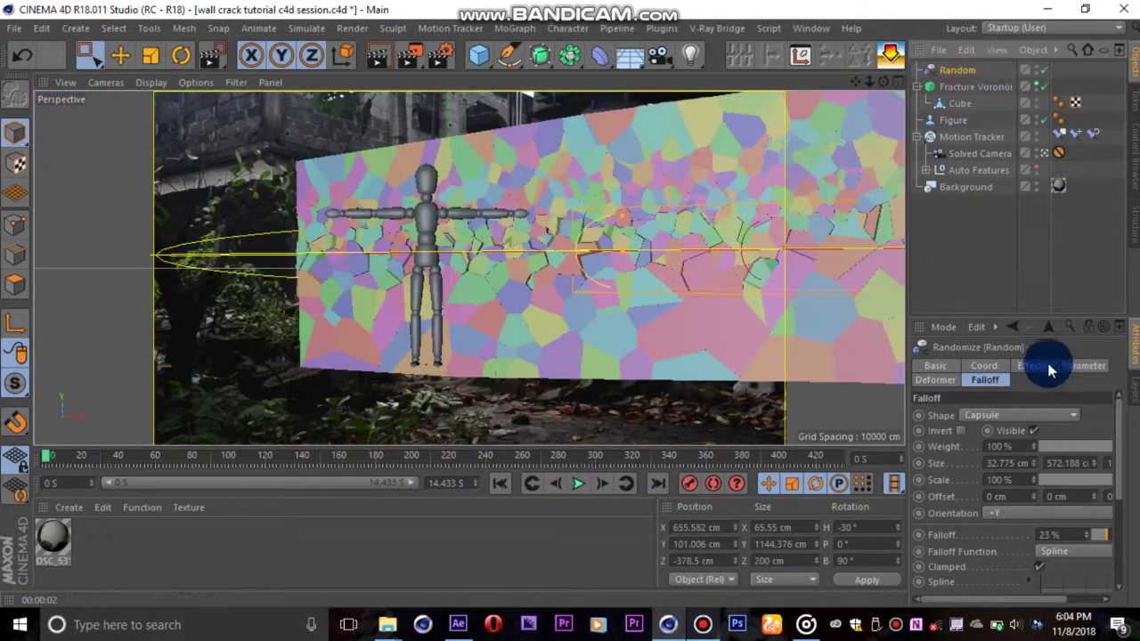
{"action": "left_click", "coordinate": [988, 380]}
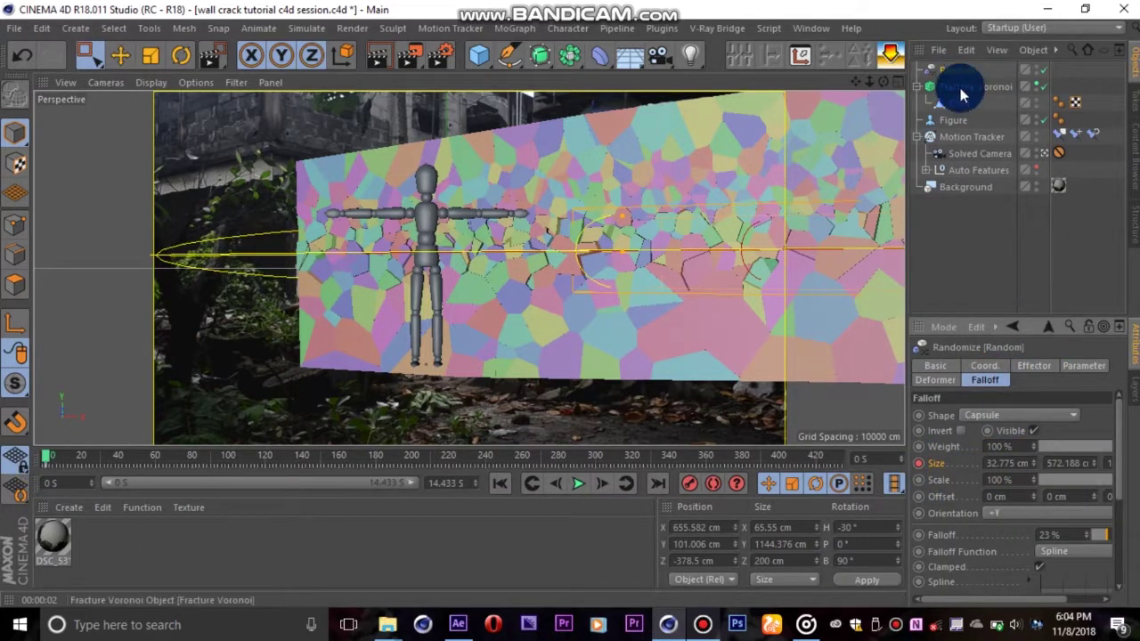
{"action": "left_click", "coordinate": [985, 365]}
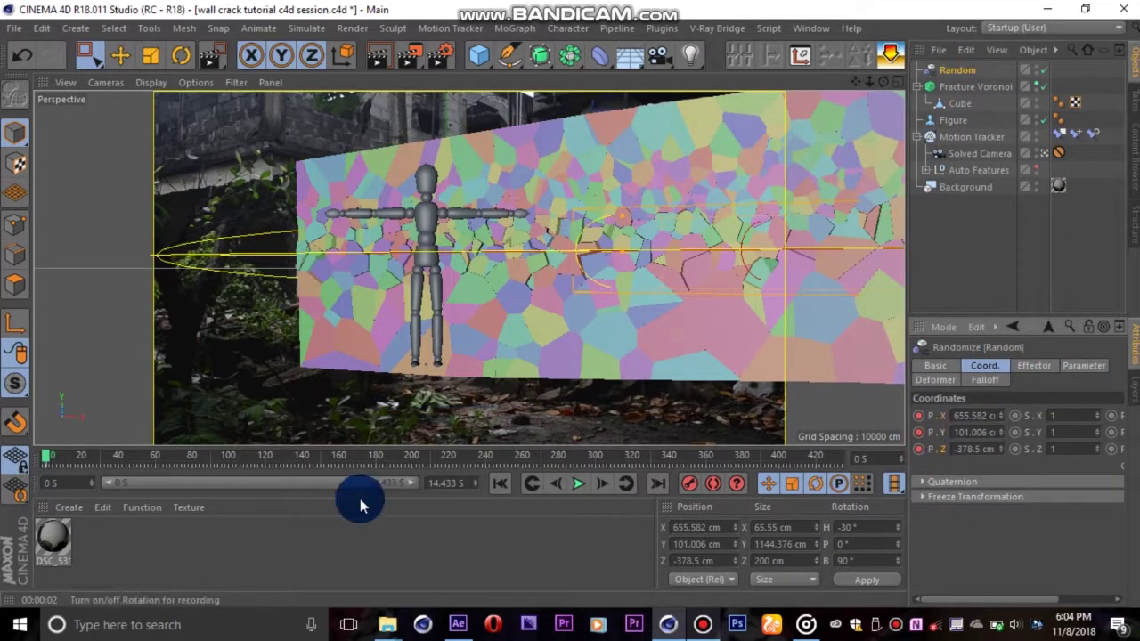
{"action": "left_click", "coordinate": [46, 460]}
{"action": "left_click", "coordinate": [51, 465]}
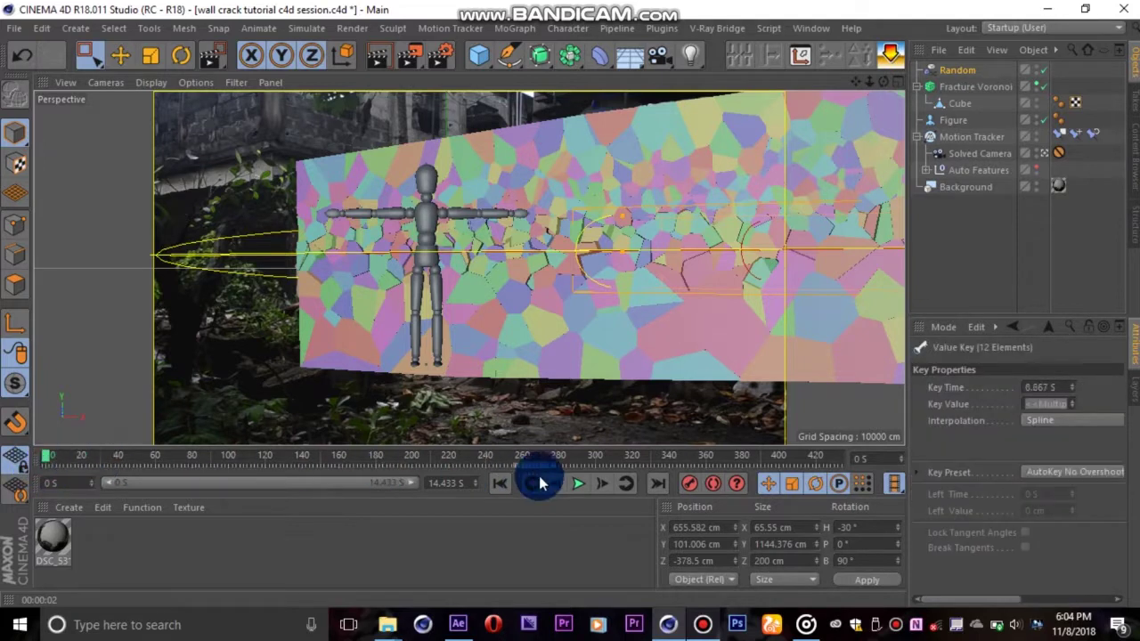
Step: Shift the Random effector's selected keys to about 11.867 s and reopen the effector's coordinates
{"action": "left_click_drag", "start_coordinate": [566, 470], "coordinate": [699, 463]}
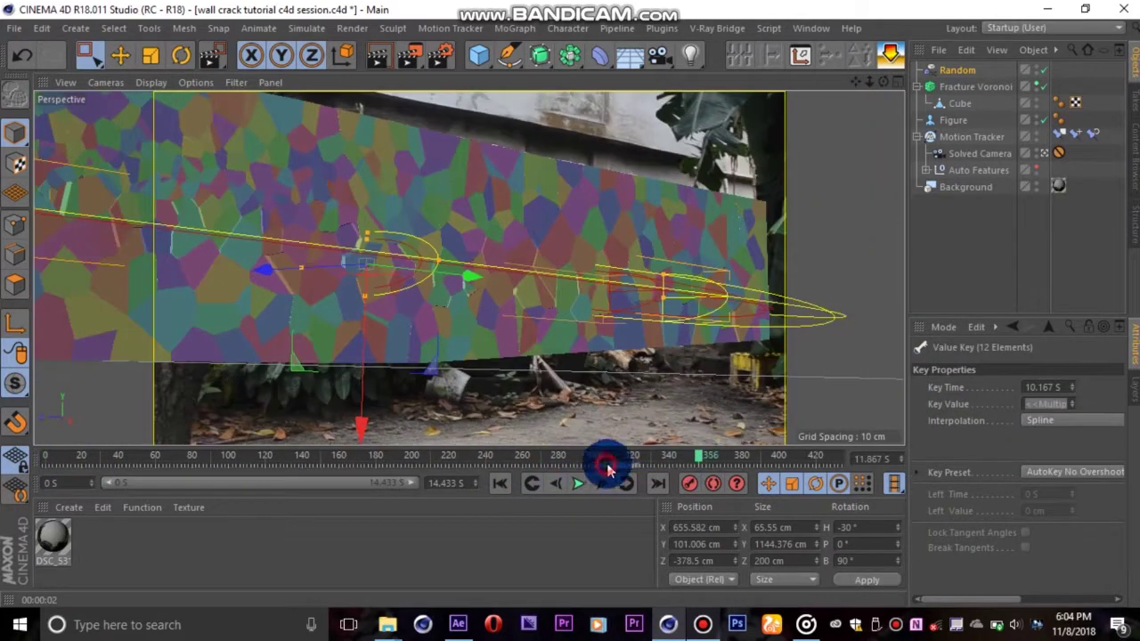
{"action": "left_click", "coordinate": [961, 70]}
{"action": "left_click", "coordinate": [1005, 365]}
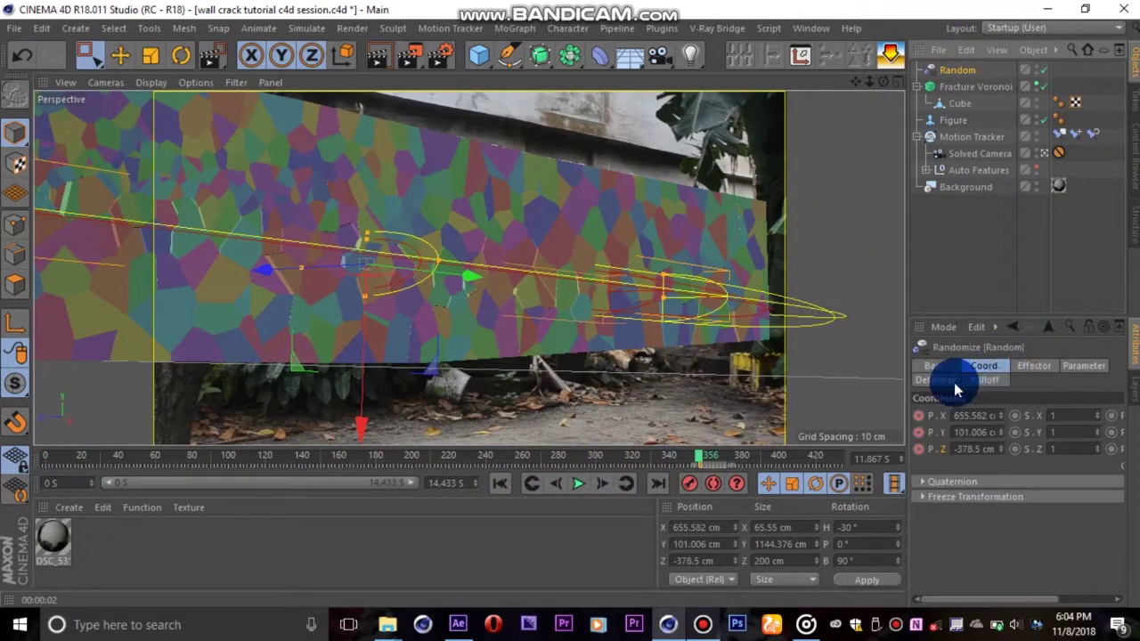
{"action": "left_click", "coordinate": [983, 381]}
{"action": "left_click", "coordinate": [984, 365]}
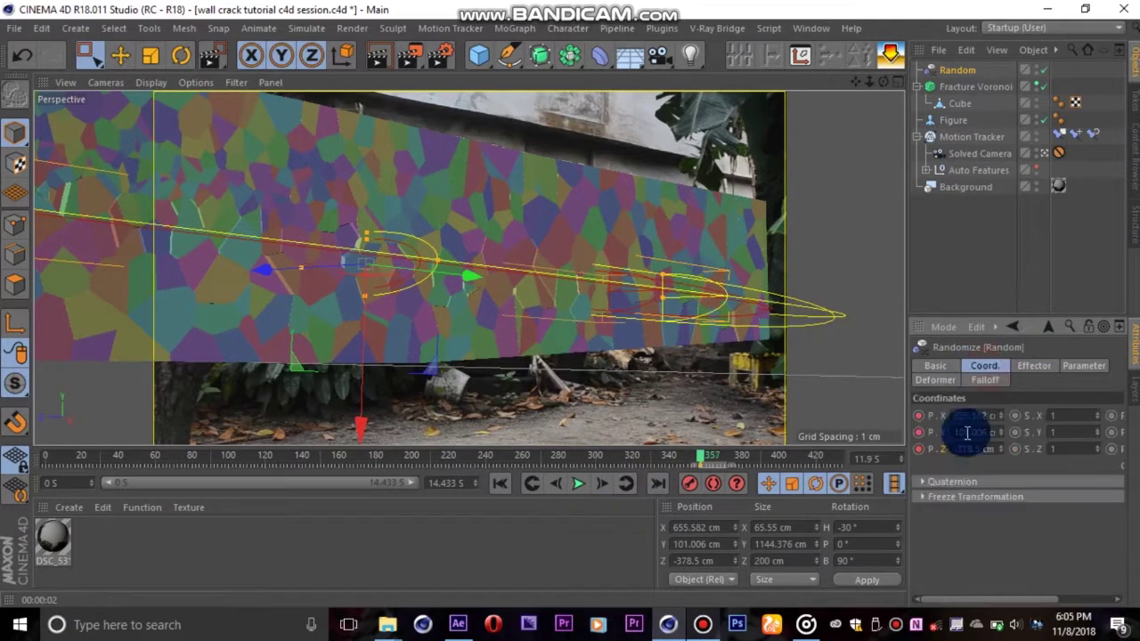
Step: At 0 s, shorten the capsule falloff to about 50 cm, then move the Random effector off the wall's near end to about X -233 cm, Z 134 cm
{"action": "left_click", "coordinate": [500, 483]}
{"action": "left_click", "coordinate": [483, 173]}
{"action": "left_click", "coordinate": [1043, 153]}
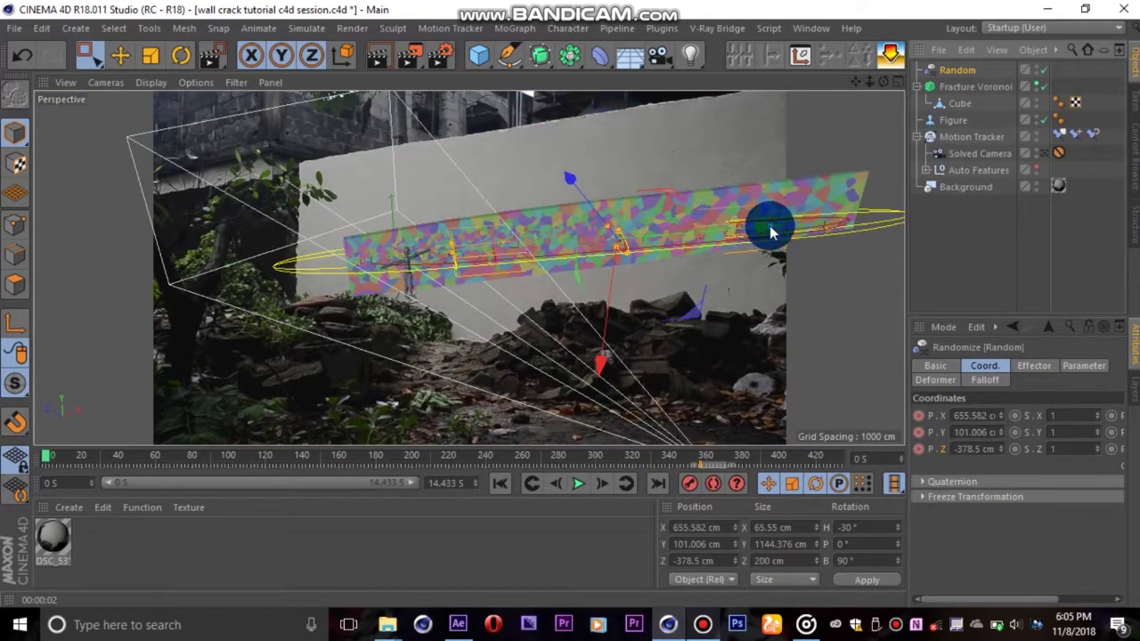
{"action": "left_click_drag", "start_coordinate": [771, 231], "coordinate": [693, 242]}
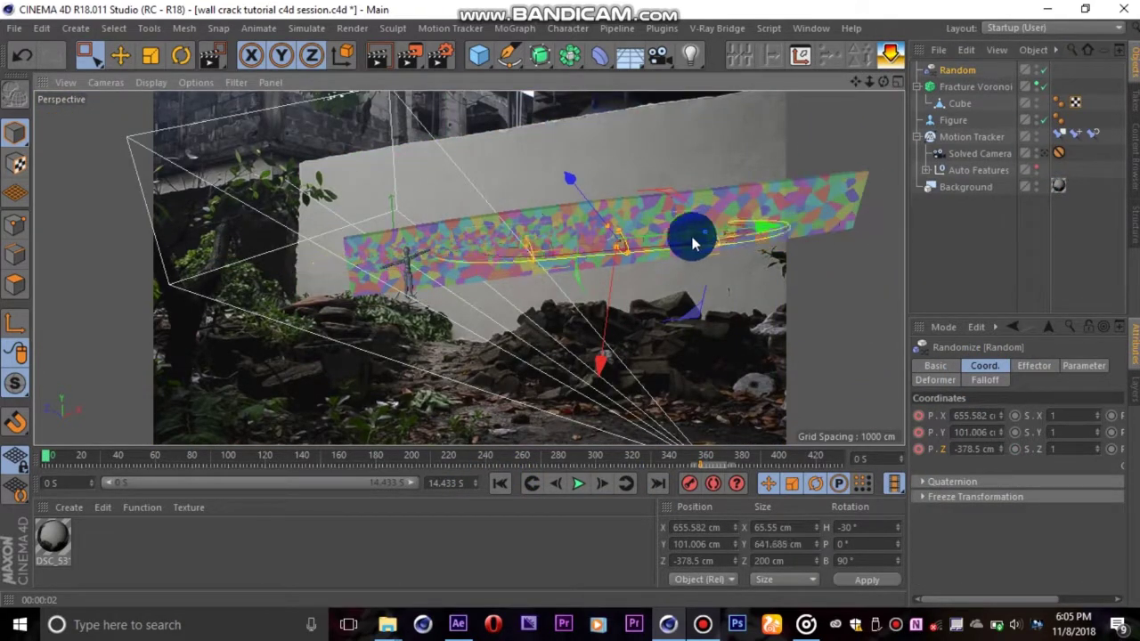
{"action": "left_click", "coordinate": [983, 380]}
{"action": "left_click_drag", "start_coordinate": [768, 232], "coordinate": [519, 251]}
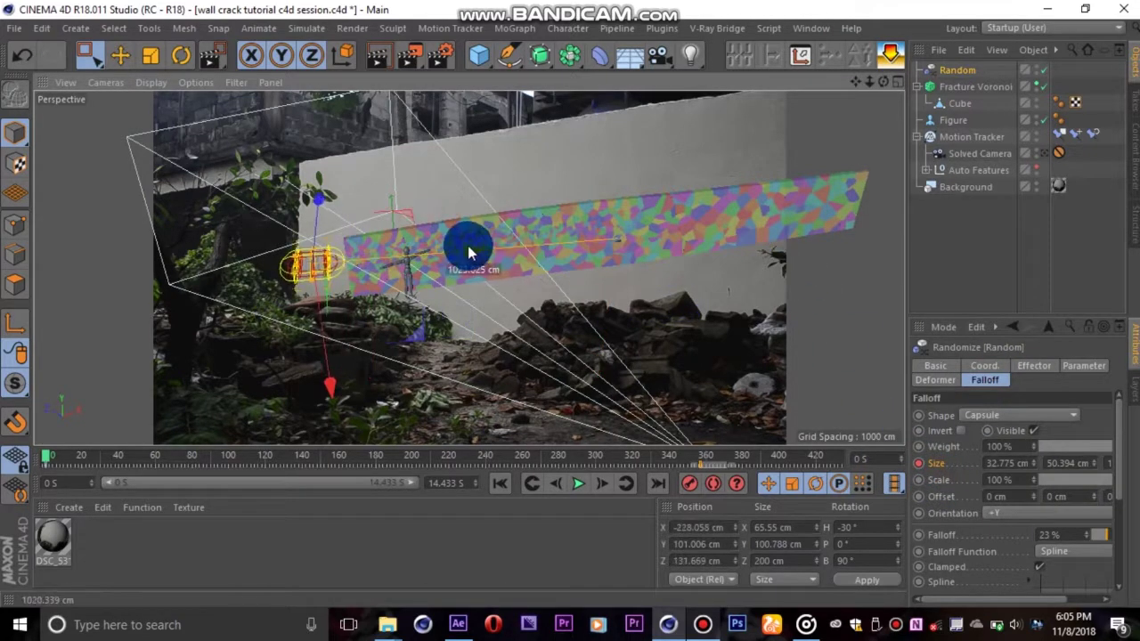
{"action": "left_click", "coordinate": [993, 370]}
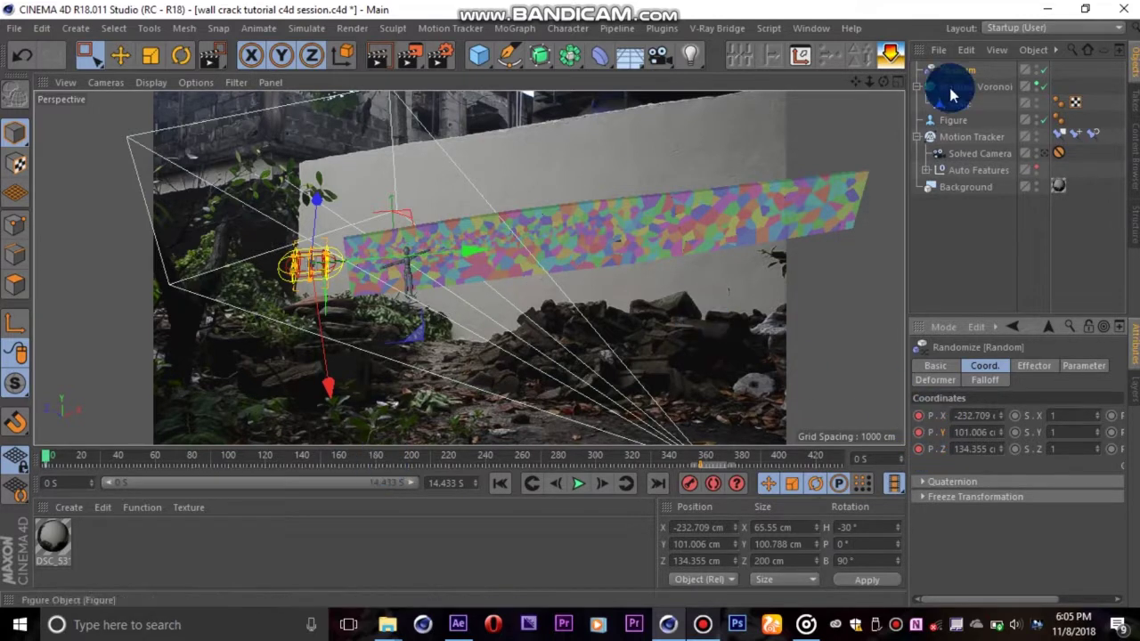
Step: Align the Random effector with the wall plane at about X -243 cm, Z 116 cm, keyframe its position at 0 s, and return to the solved camera
{"action": "left_click_drag", "start_coordinate": [882, 82], "coordinate": [1055, 82]}
{"action": "left_click_drag", "start_coordinate": [774, 96], "coordinate": [757, 97]}
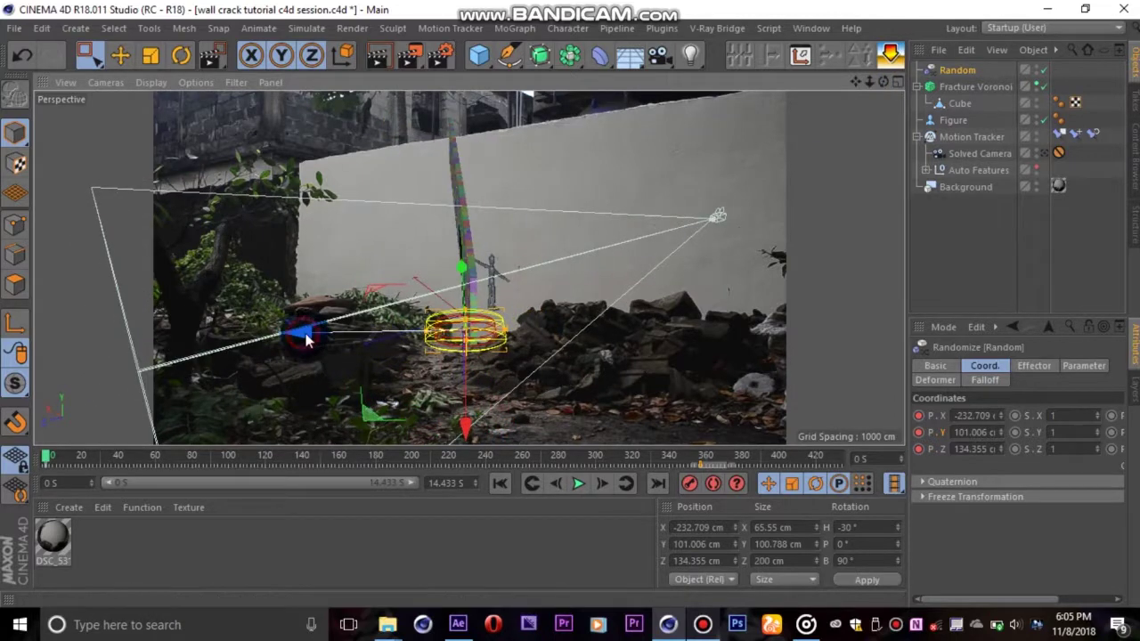
{"action": "left_click_drag", "start_coordinate": [311, 333], "coordinate": [314, 333]}
{"action": "left_click", "coordinate": [919, 416]}
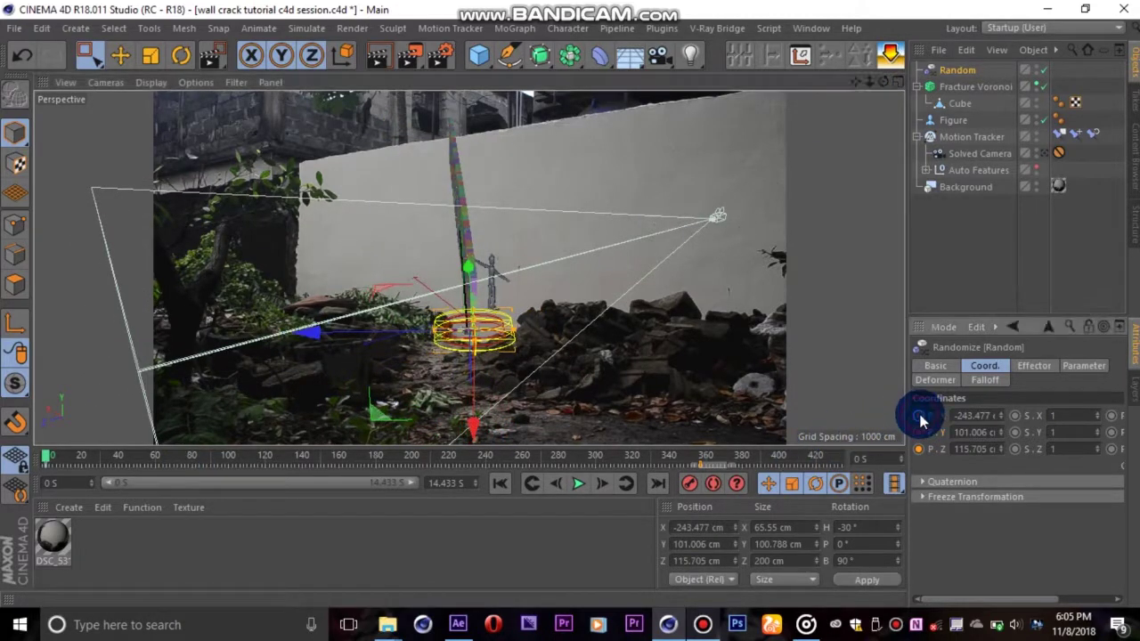
{"action": "left_click_drag", "start_coordinate": [882, 82], "coordinate": [686, 89]}
{"action": "left_click", "coordinate": [1043, 153]}
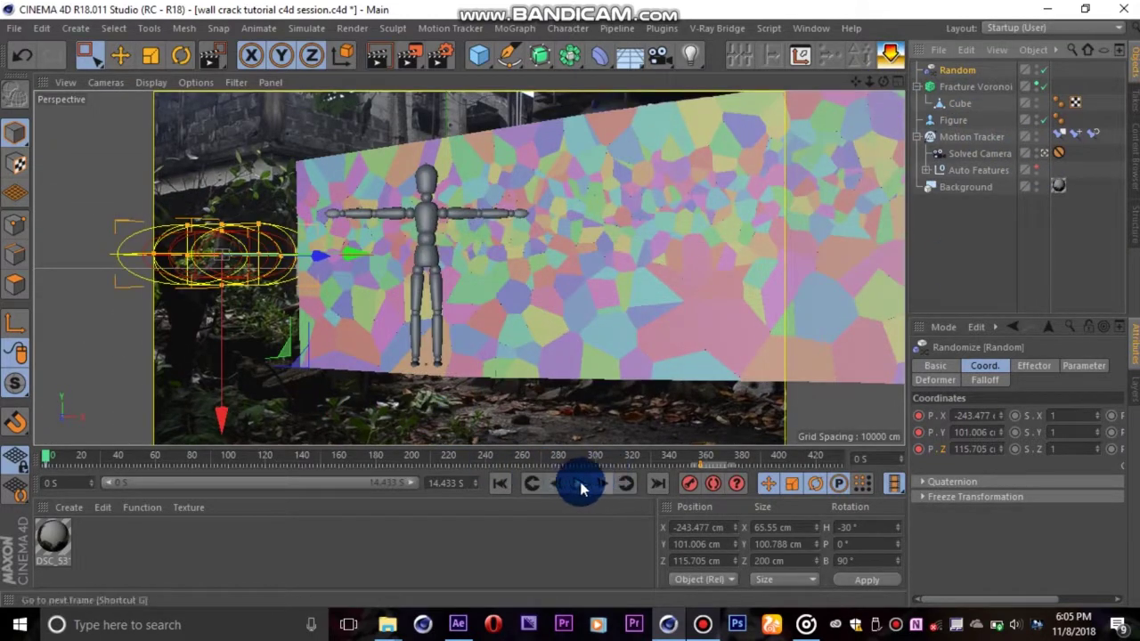
Step: Play the crack animation and check the displaced fragments at 4 s with a region render
{"action": "left_click", "coordinate": [577, 483]}
{"action": "left_click", "coordinate": [578, 483]}
{"action": "left_click_drag", "start_coordinate": [49, 460], "coordinate": [265, 466]}
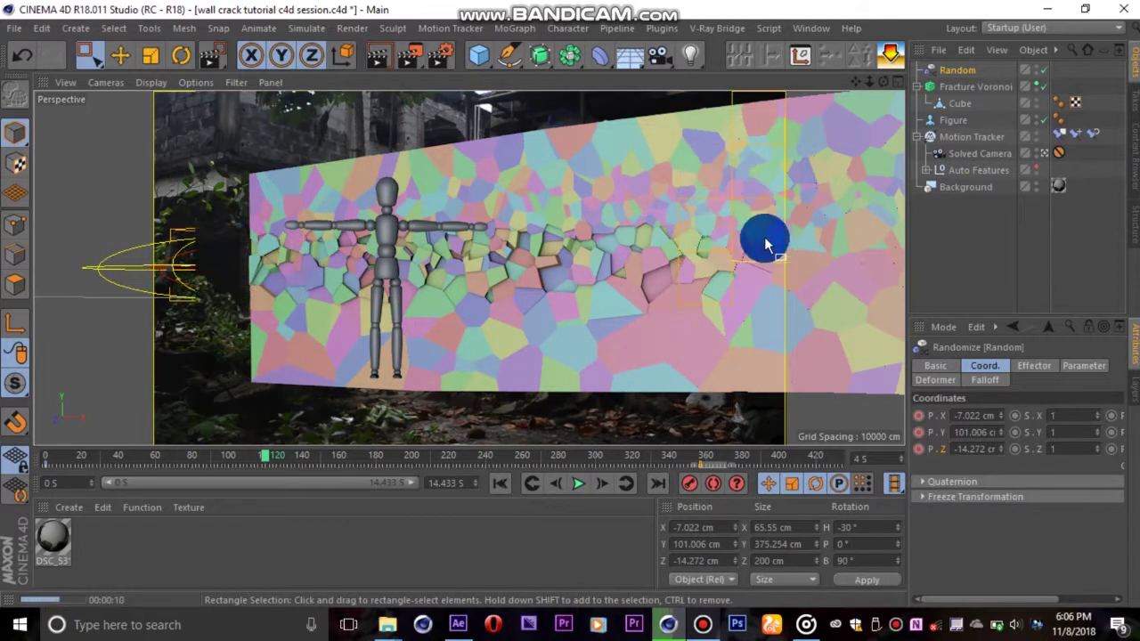
{"action": "left_click", "coordinate": [957, 247]}
Step: Go to 9.333 s and set the Random effector's capsule falloff to 47%
{"action": "left_click_drag", "start_coordinate": [271, 458], "coordinate": [559, 465]}
{"action": "left_click", "coordinate": [959, 69]}
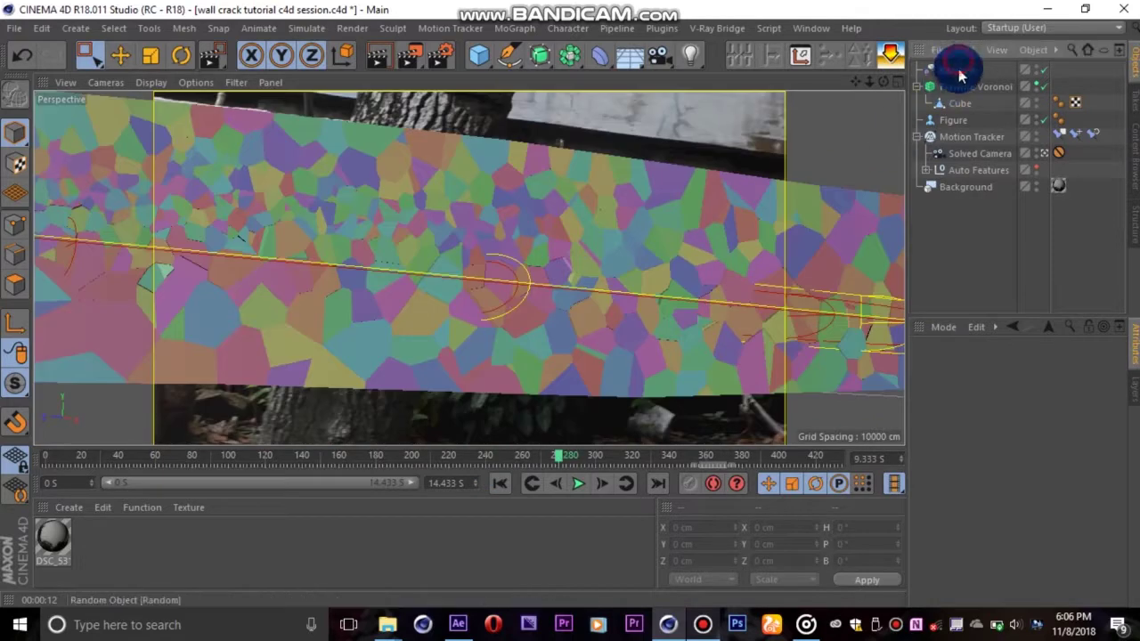
{"action": "left_click", "coordinate": [985, 379]}
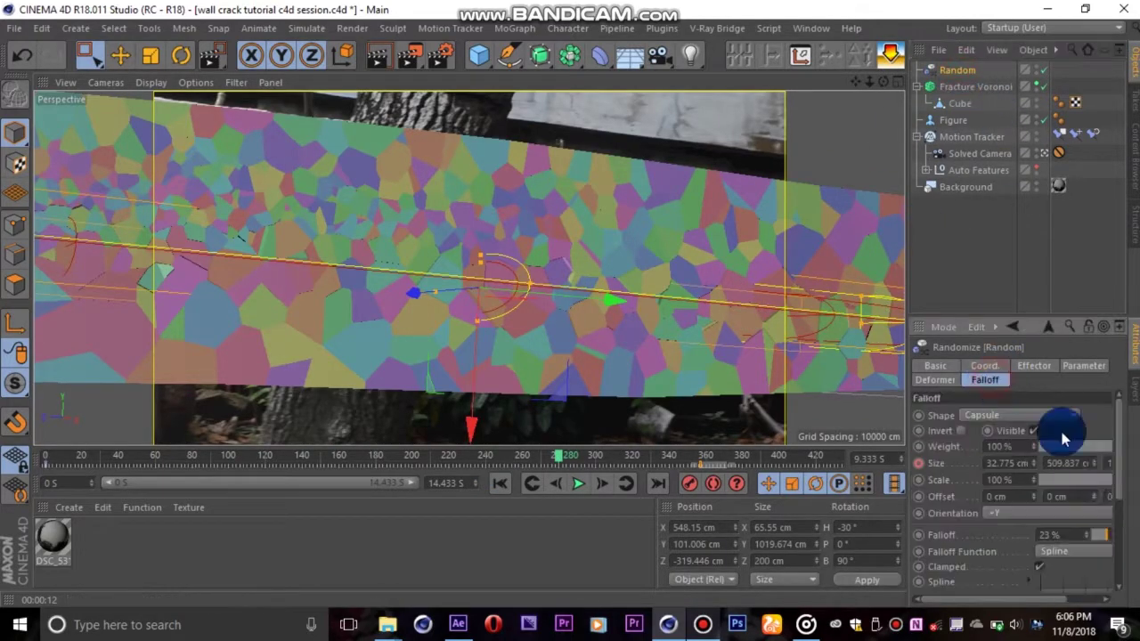
{"action": "left_click_drag", "start_coordinate": [1055, 598], "coordinate": [1086, 598]}
{"action": "mouse_move", "coordinate": [1070, 534]}
{"action": "left_mouse_down"}
{"action": "mouse_move", "coordinate": [1088, 534]}
{"action": "mouse_move", "coordinate": [1075, 535]}
{"action": "left_mouse_up"}
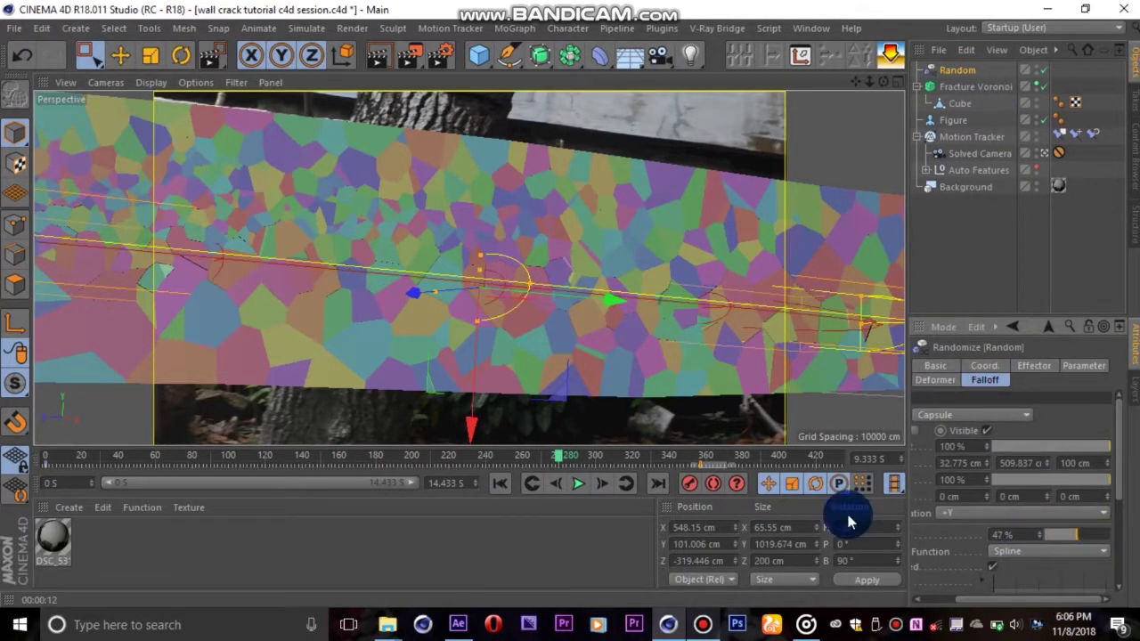
Step: Keyframe the Random effector at about X 3.4 cm, Z -4.9 cm at 9.333 s and check the wall with a region render and timeline scrub
{"action": "left_click_drag", "start_coordinate": [546, 316], "coordinate": [71, 223]}
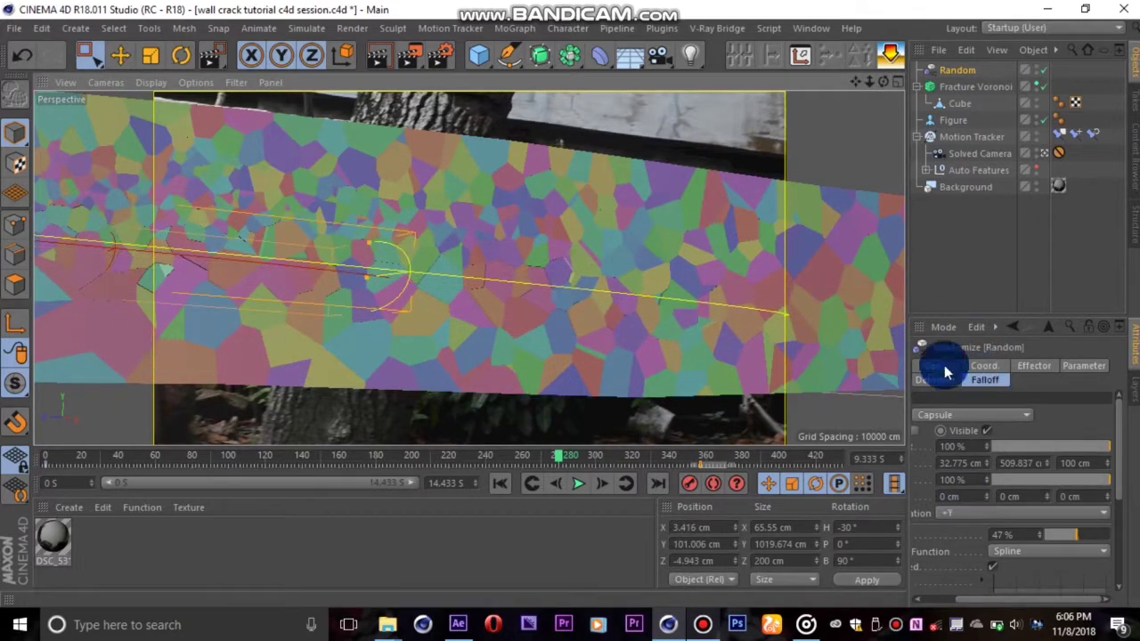
{"action": "left_click", "coordinate": [983, 365]}
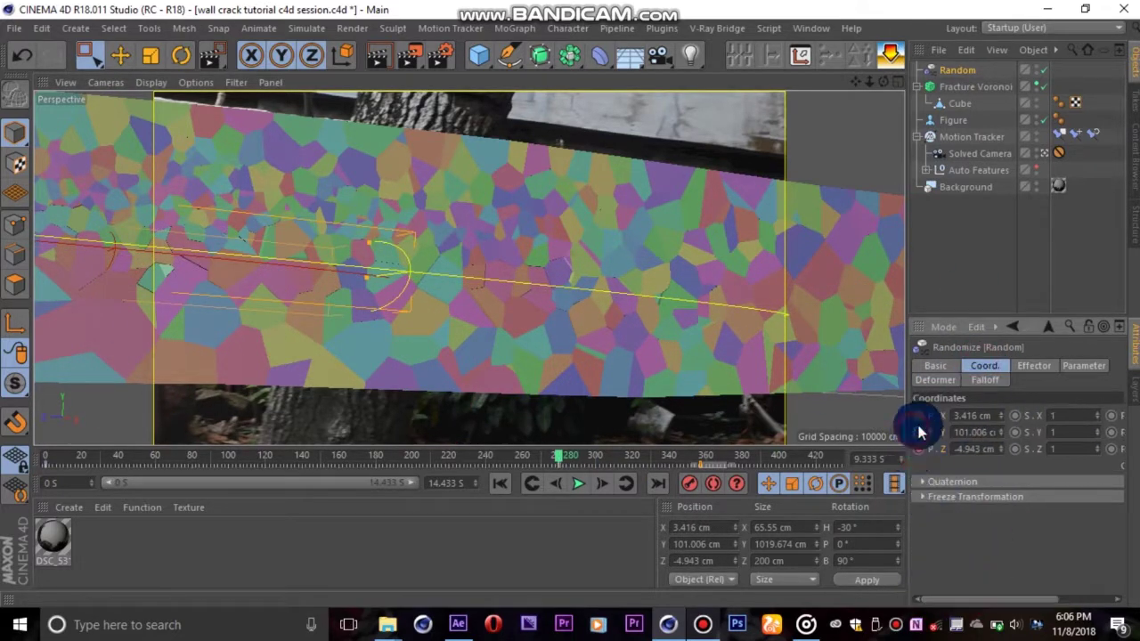
{"action": "left_click_drag", "start_coordinate": [416, 53], "coordinate": [448, 80]}
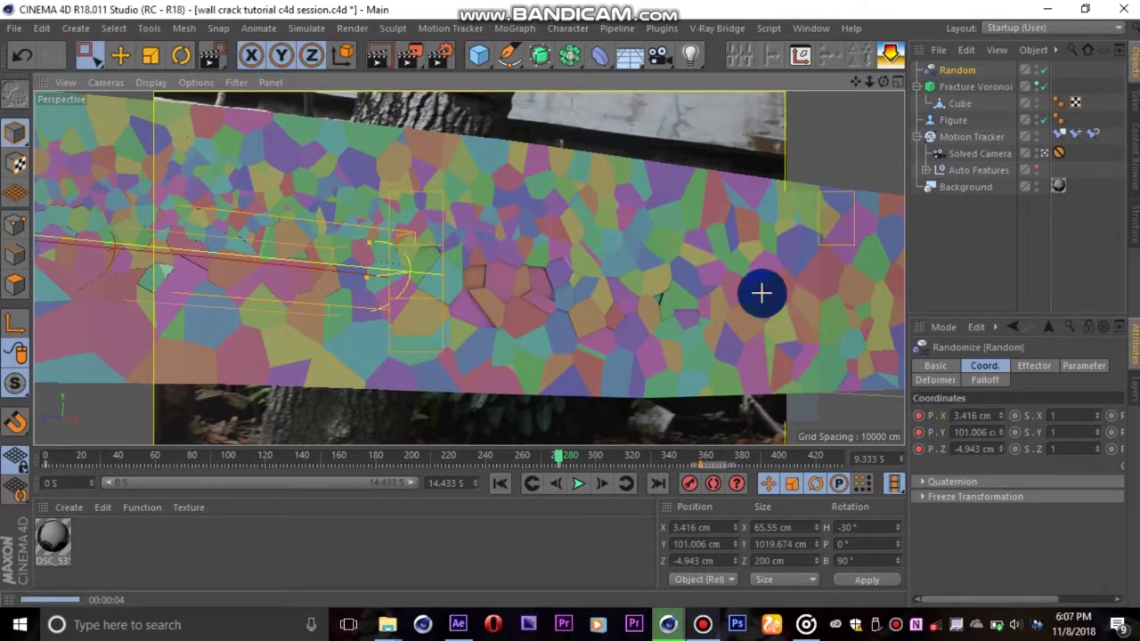
{"action": "left_click_drag", "start_coordinate": [559, 456], "coordinate": [730, 420]}
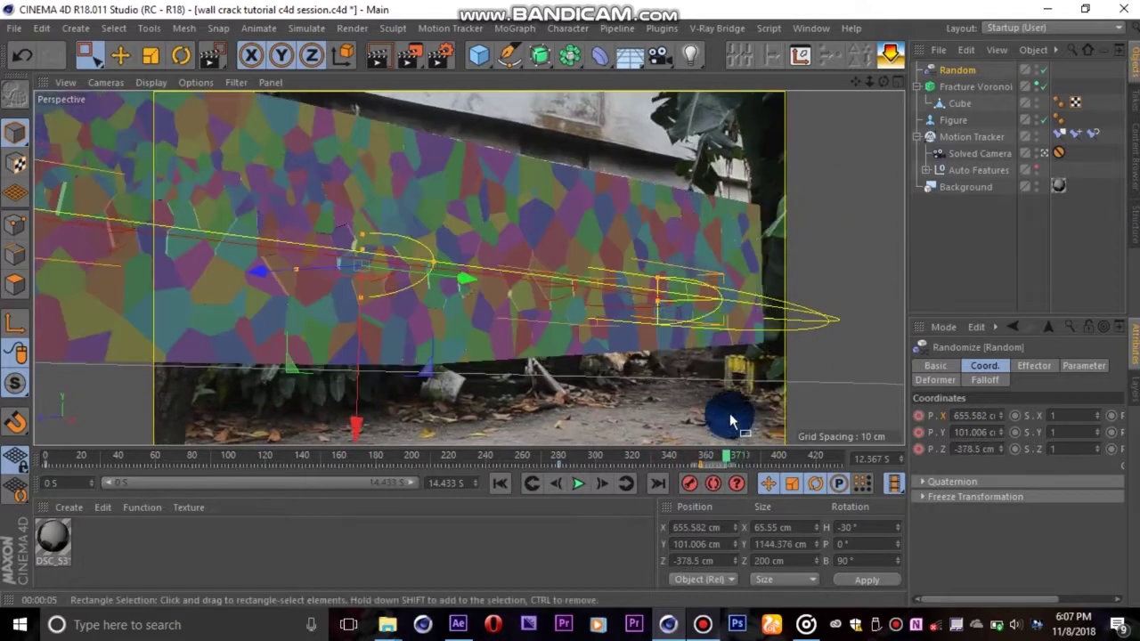
{"action": "left_click", "coordinate": [500, 482]}
Step: Disable Colorize Fragments on the Fracture Voronoi object and enable its Inside Faces and Outside Faces selections
{"action": "left_click", "coordinate": [974, 89]}
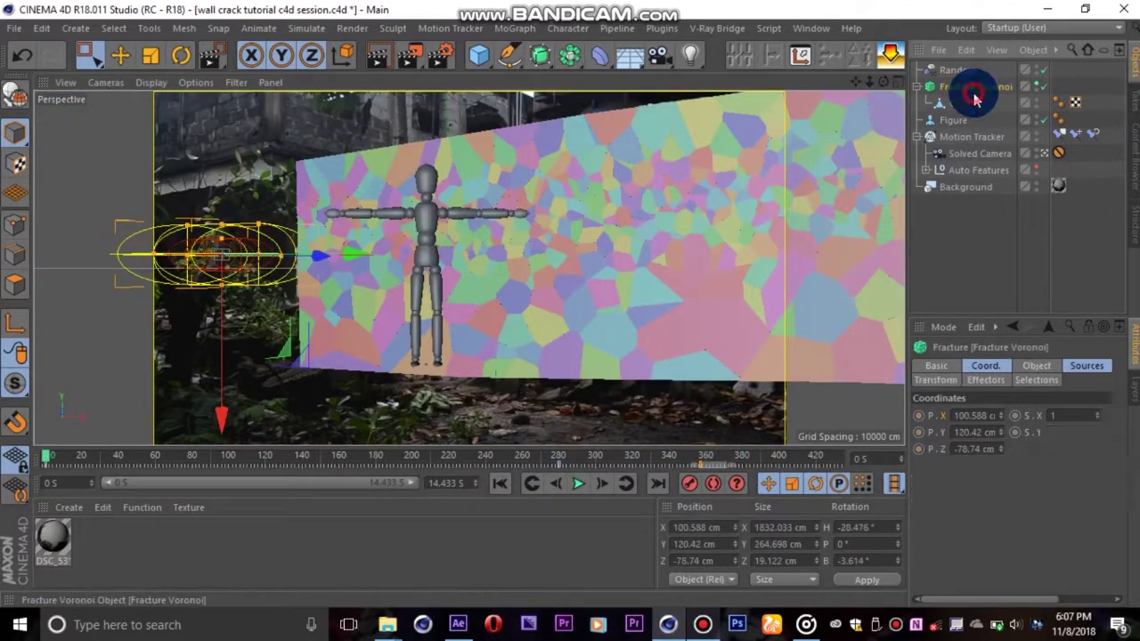
{"action": "left_click", "coordinate": [1036, 84]}
{"action": "left_click", "coordinate": [1036, 84]}
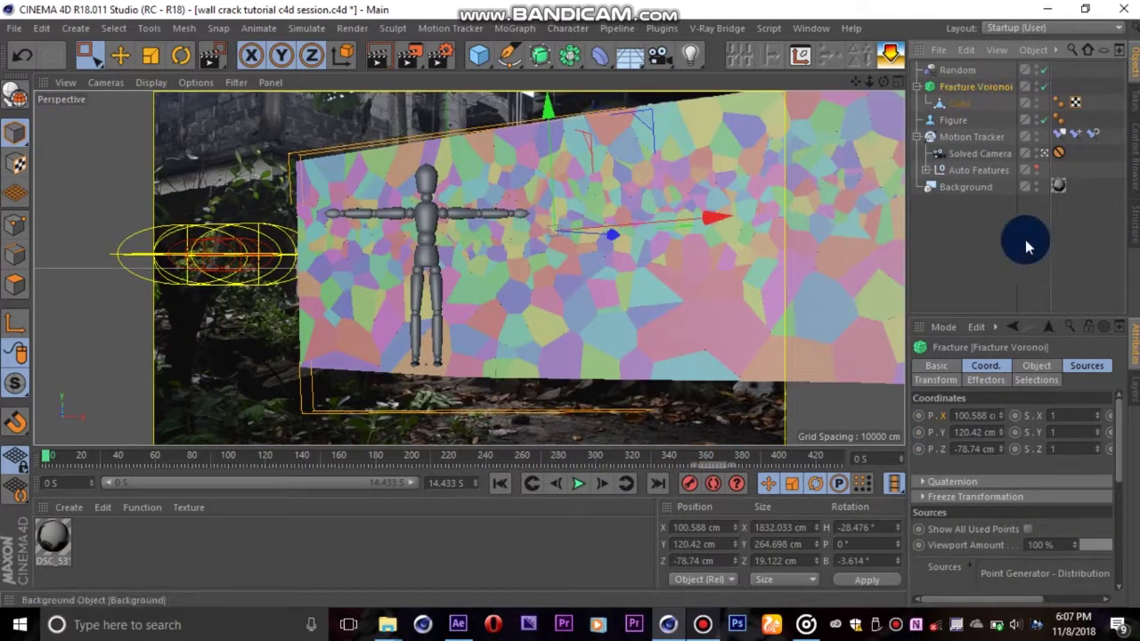
{"action": "left_click", "coordinate": [1037, 365]}
{"action": "left_click", "coordinate": [1033, 379]}
{"action": "left_click", "coordinate": [1088, 366]}
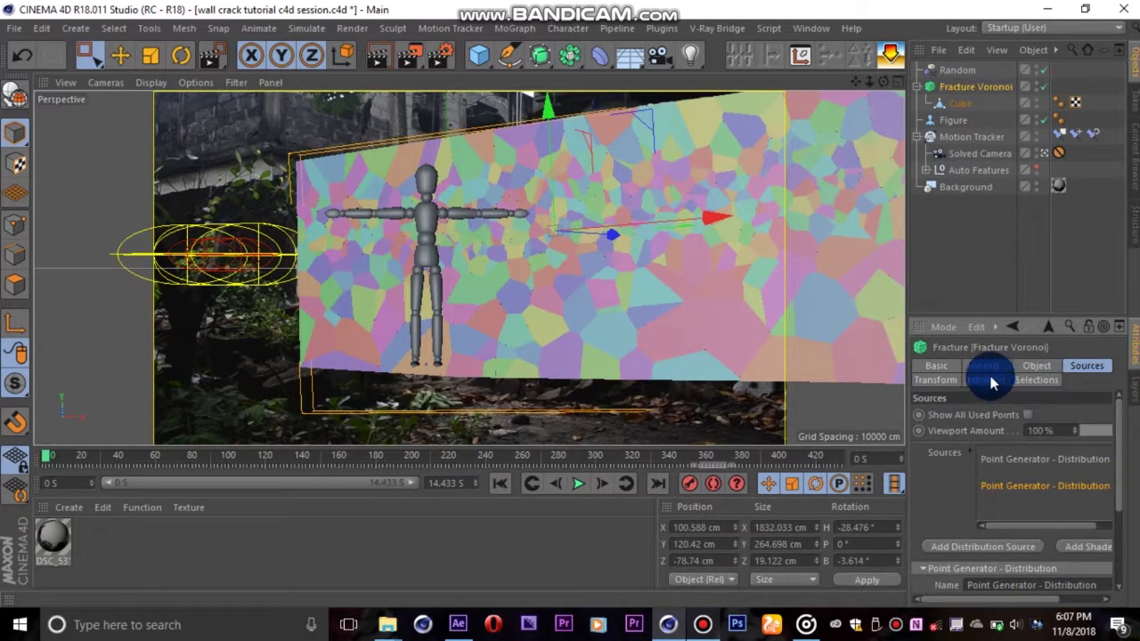
{"action": "left_click", "coordinate": [1035, 367]}
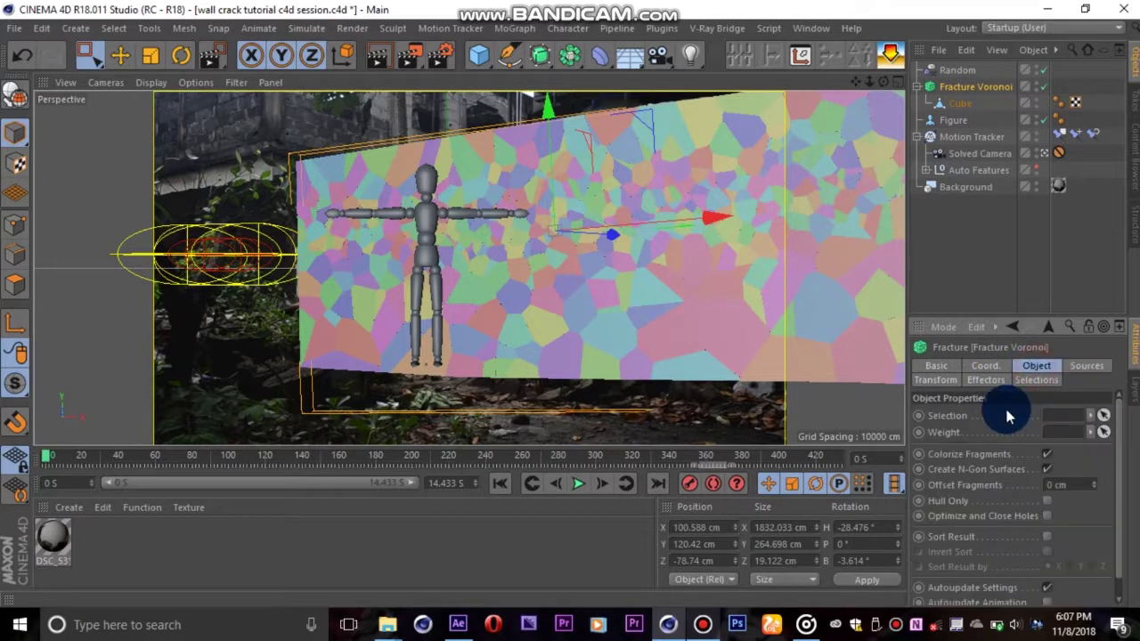
{"action": "left_click", "coordinate": [1047, 456]}
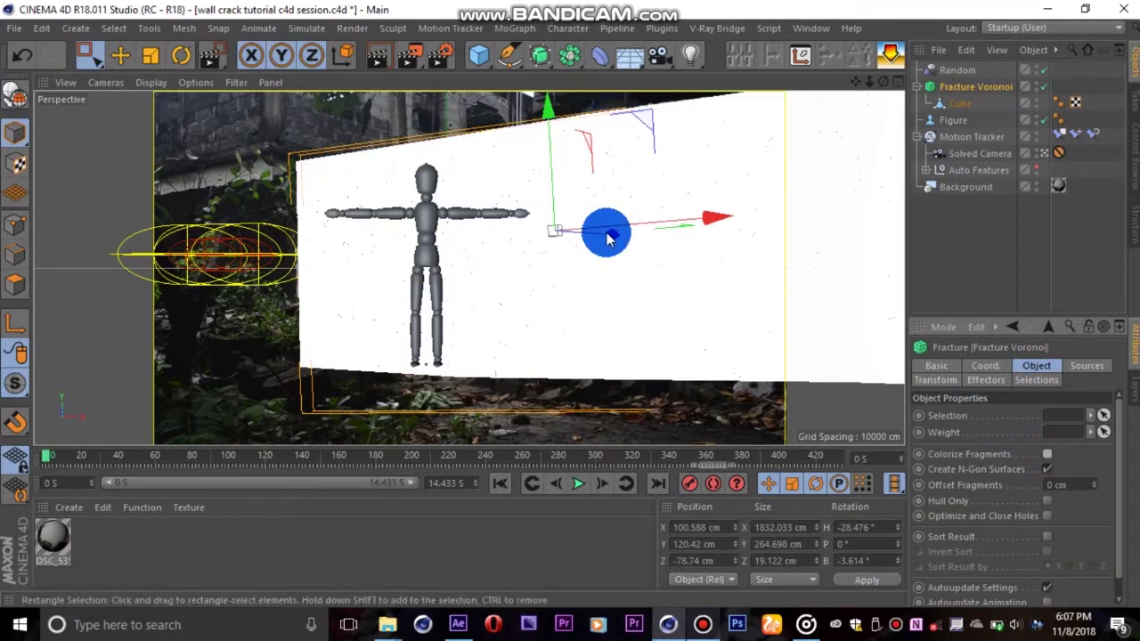
{"action": "left_click", "coordinate": [1035, 381]}
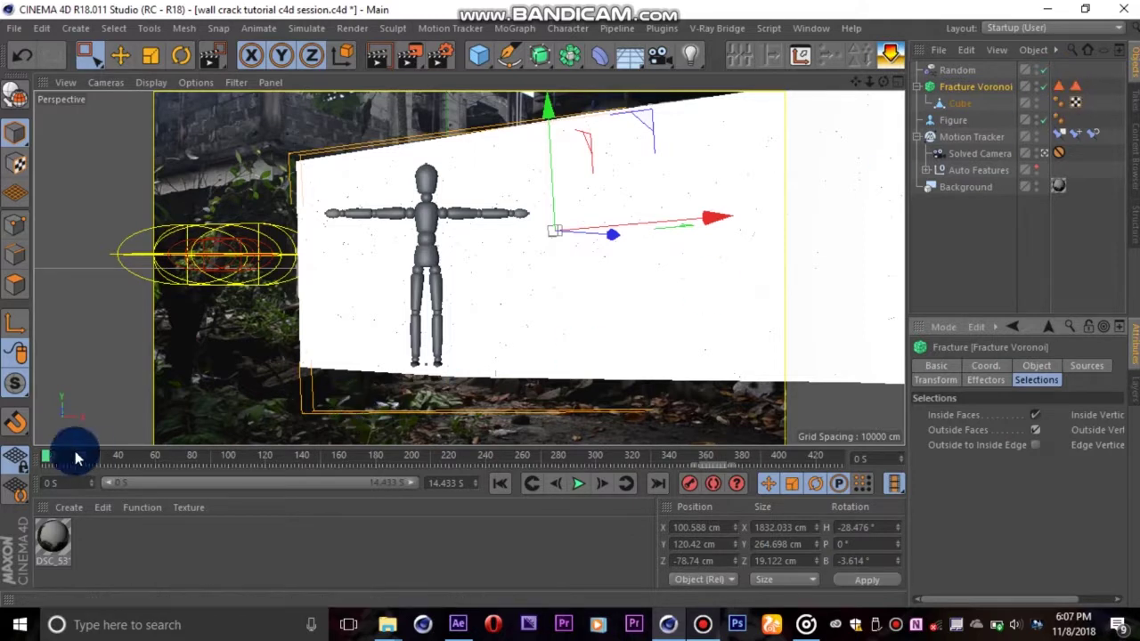
Step: Create a new material and open it for editing
{"action": "left_click", "coordinate": [66, 513]}
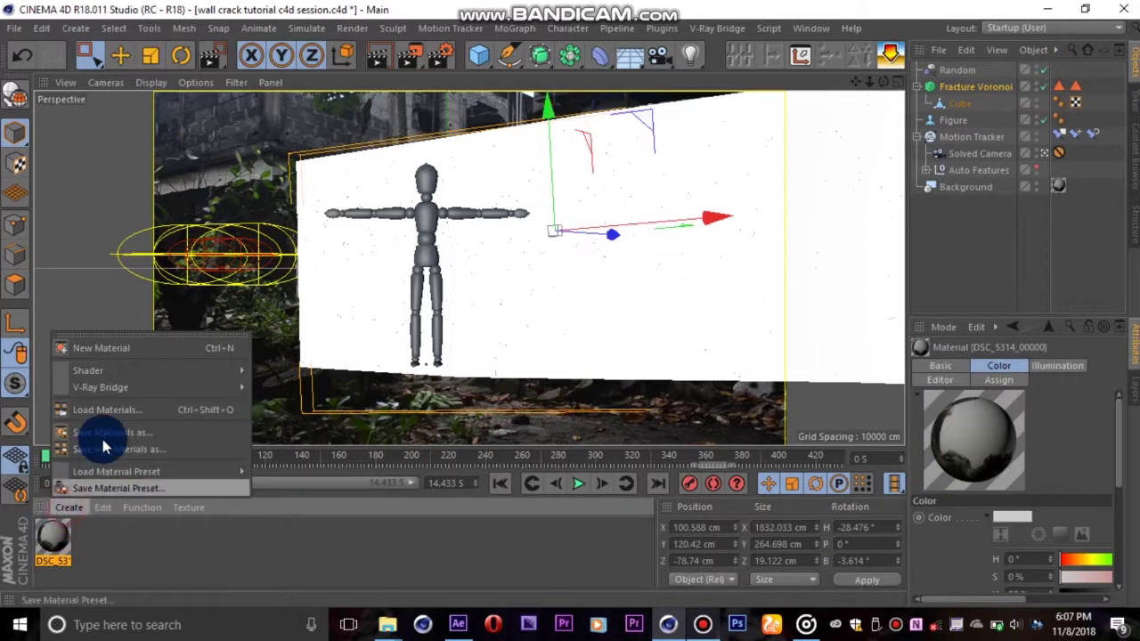
{"action": "left_click", "coordinate": [213, 354]}
{"action": "left_click", "coordinate": [50, 552]}
{"action": "double_click", "coordinate": [53, 534]}
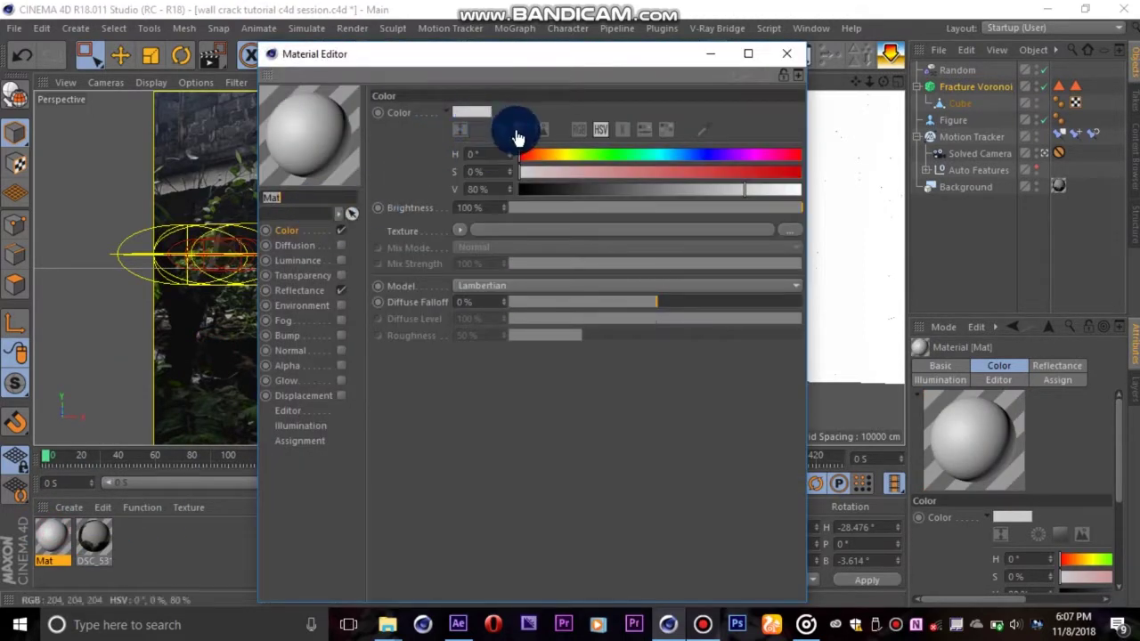
Step: Set the new material's color by sampling a dark brown from the ground below the wall, H 32°, S 17.045%, V 34.51%
{"action": "left_click", "coordinate": [519, 129]}
{"action": "left_click_drag", "start_coordinate": [473, 234], "coordinate": [458, 240]}
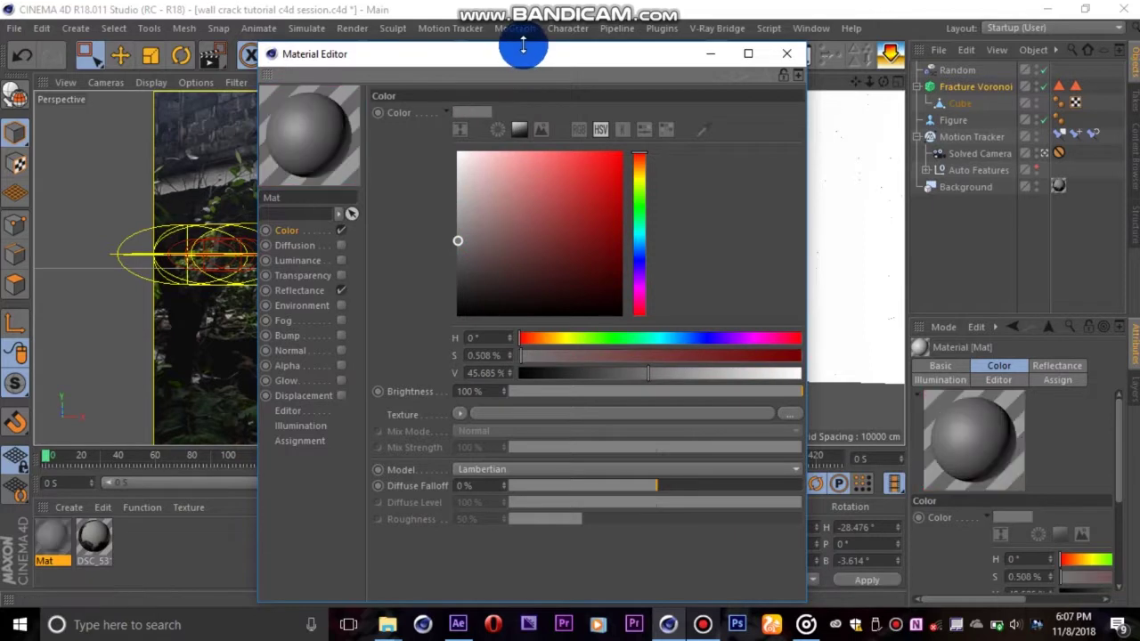
{"action": "left_click_drag", "start_coordinate": [525, 59], "coordinate": [929, 97]}
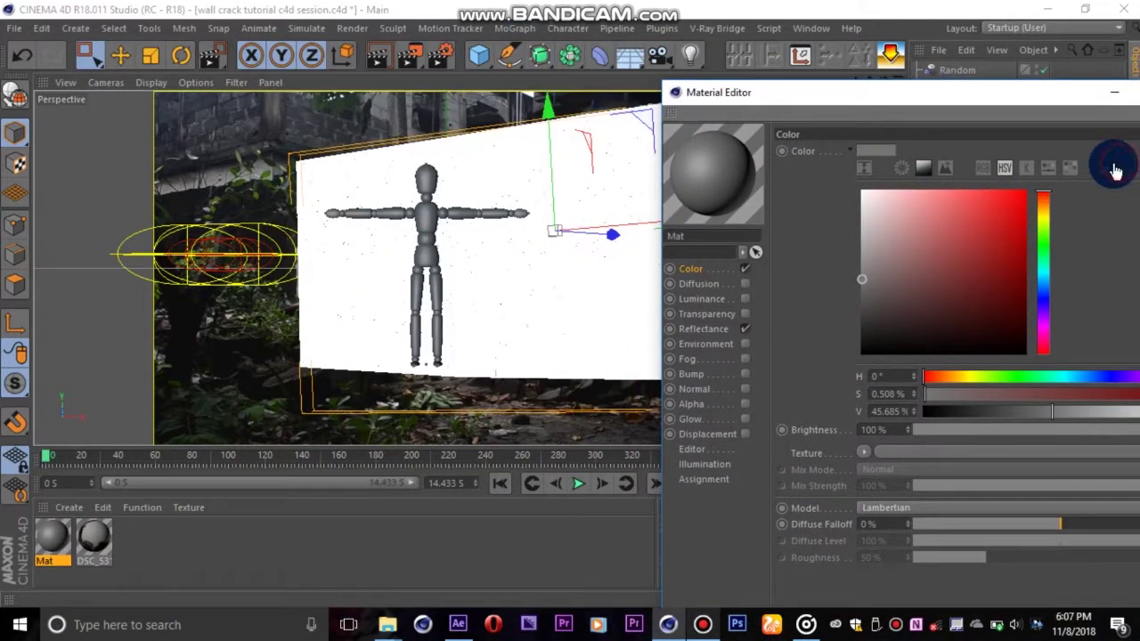
{"action": "left_click_drag", "start_coordinate": [1115, 170], "coordinate": [491, 381]}
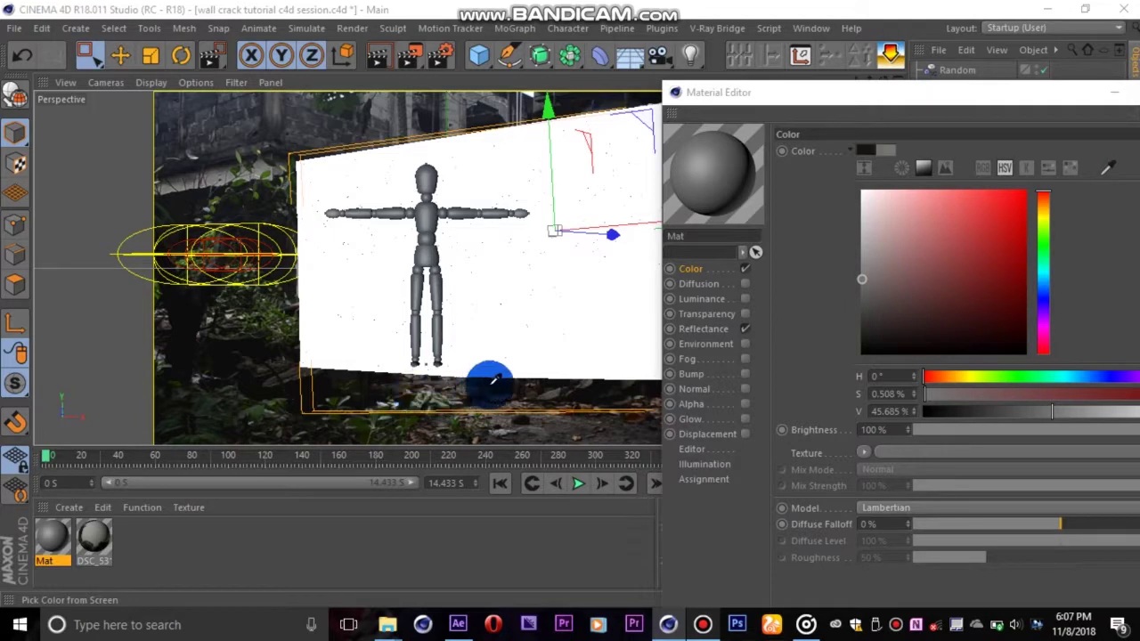
{"action": "left_click", "coordinate": [557, 394]}
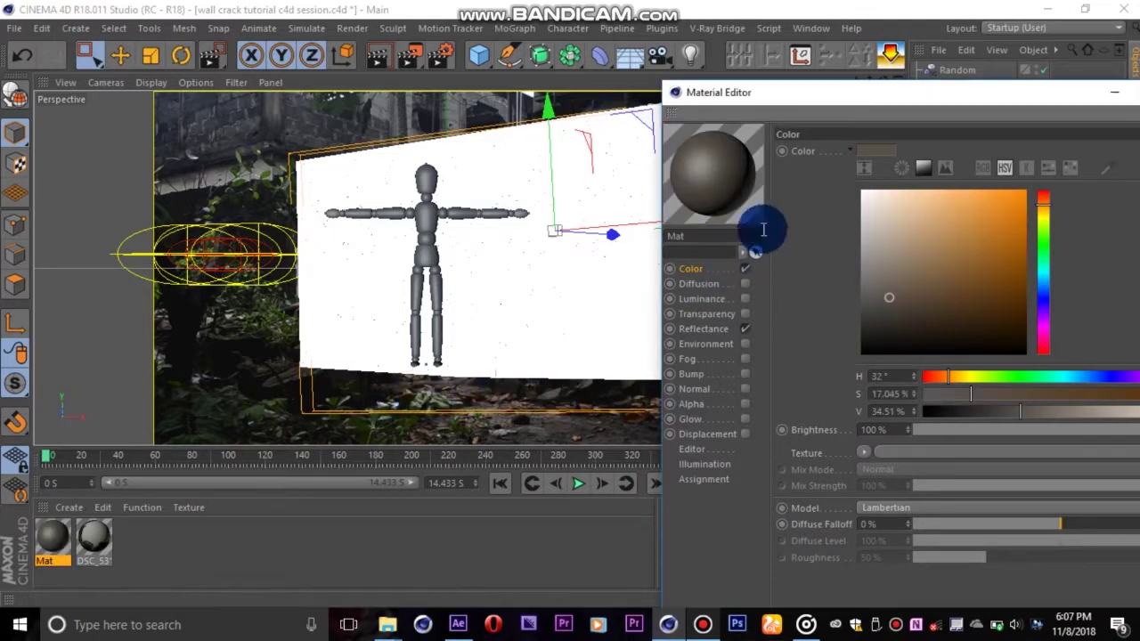
Step: Disable the material's Reflectance channel and enable Bump with a Noise shader as its texture
{"action": "left_click_drag", "start_coordinate": [785, 111], "coordinate": [733, 96]}
{"action": "left_click", "coordinate": [646, 321]}
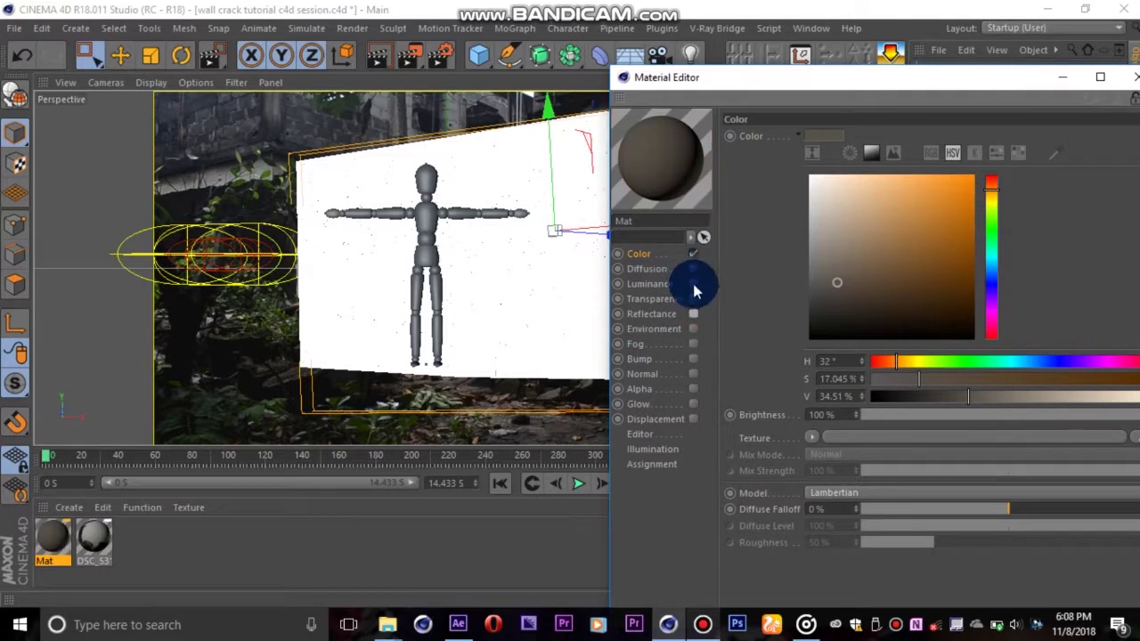
{"action": "left_click", "coordinate": [693, 361]}
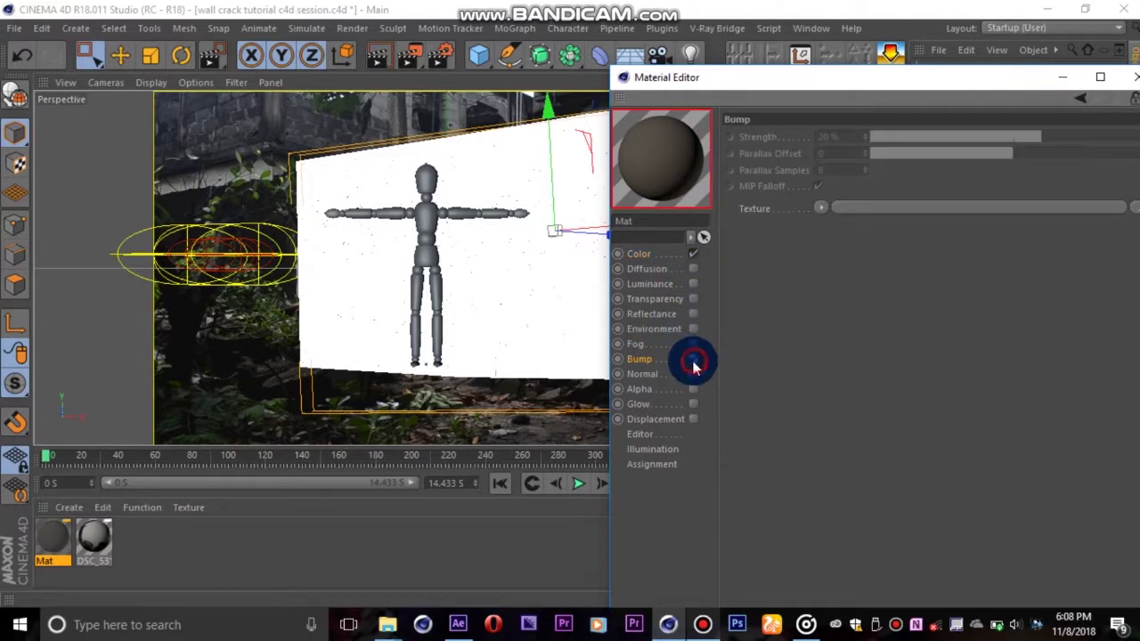
{"action": "left_click", "coordinate": [820, 208]}
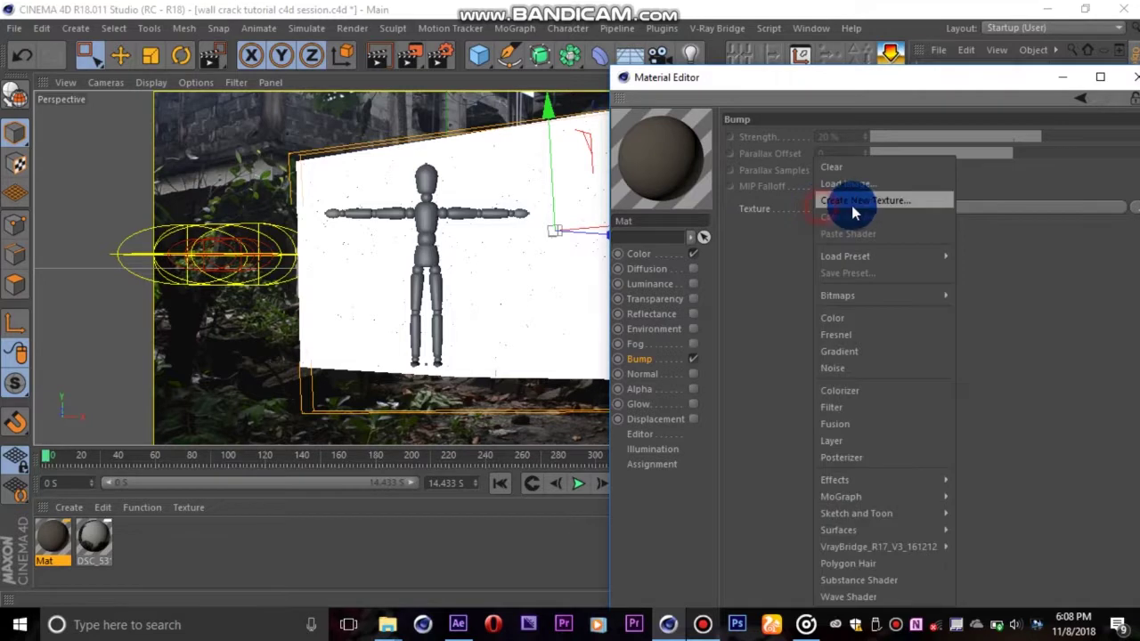
{"action": "left_click", "coordinate": [865, 368]}
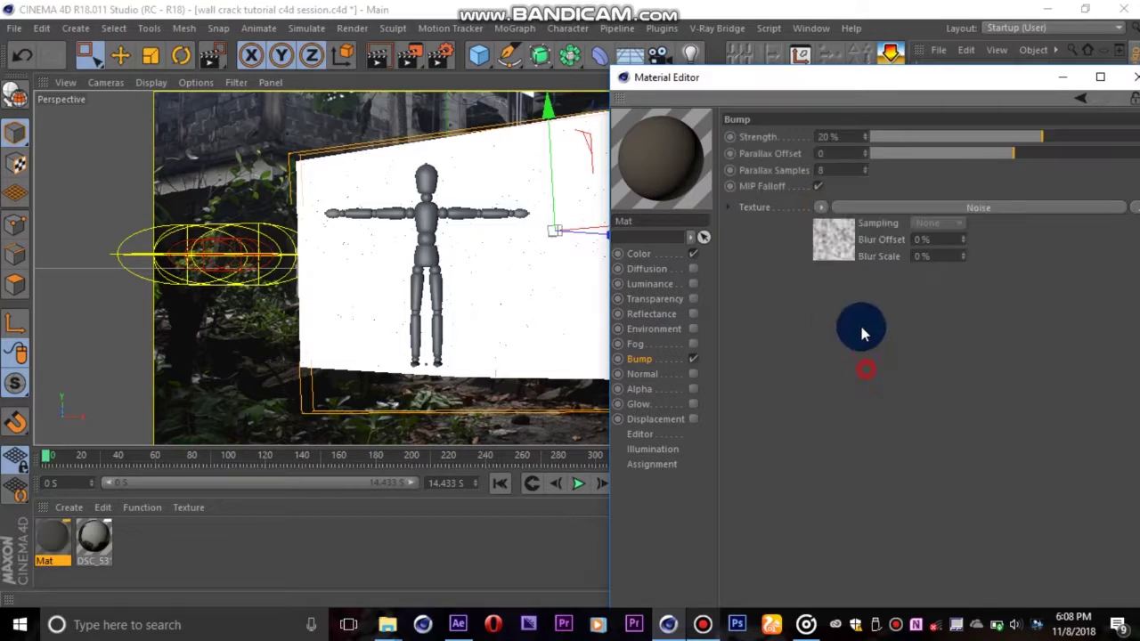
Step: Set the bump noise type to Luka with a Global Scale of 7% and close the material's editor
{"action": "left_click", "coordinate": [846, 236]}
{"action": "left_click", "coordinate": [896, 304]}
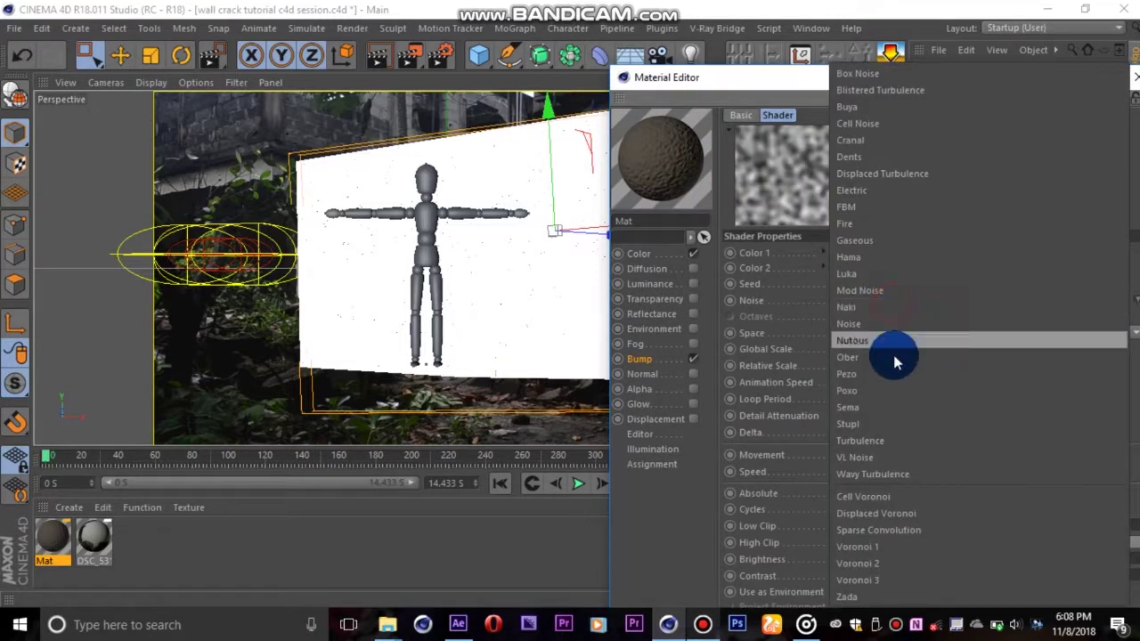
{"action": "left_click", "coordinate": [860, 274]}
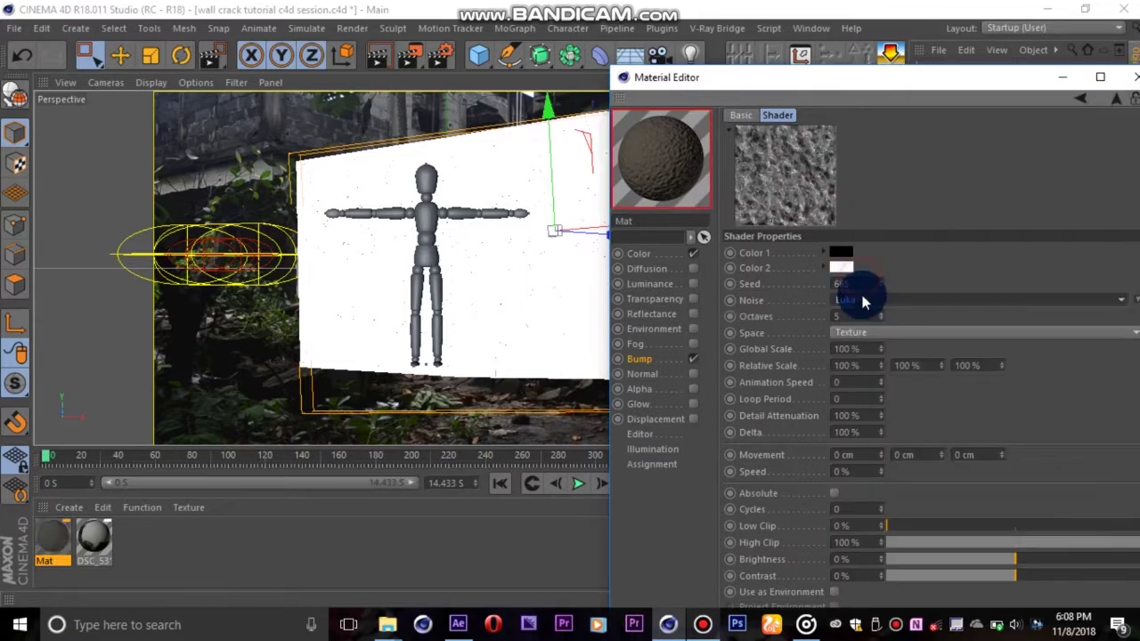
{"action": "double_click", "coordinate": [871, 350]}
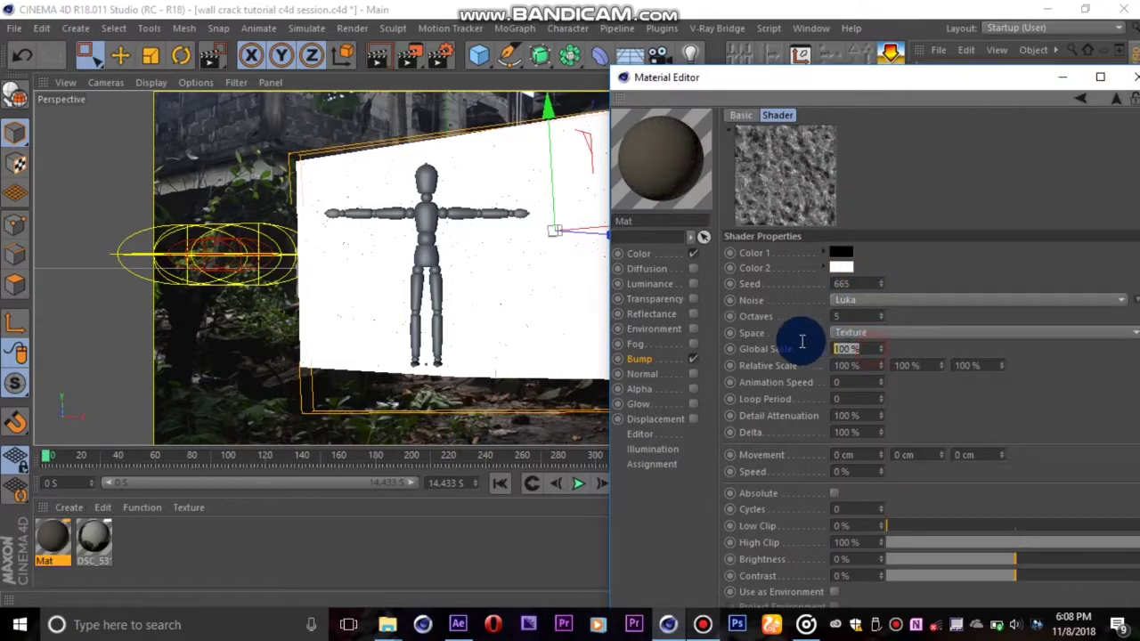
{"action": "type", "text": "7"}
{"action": "key", "text": "Return"}
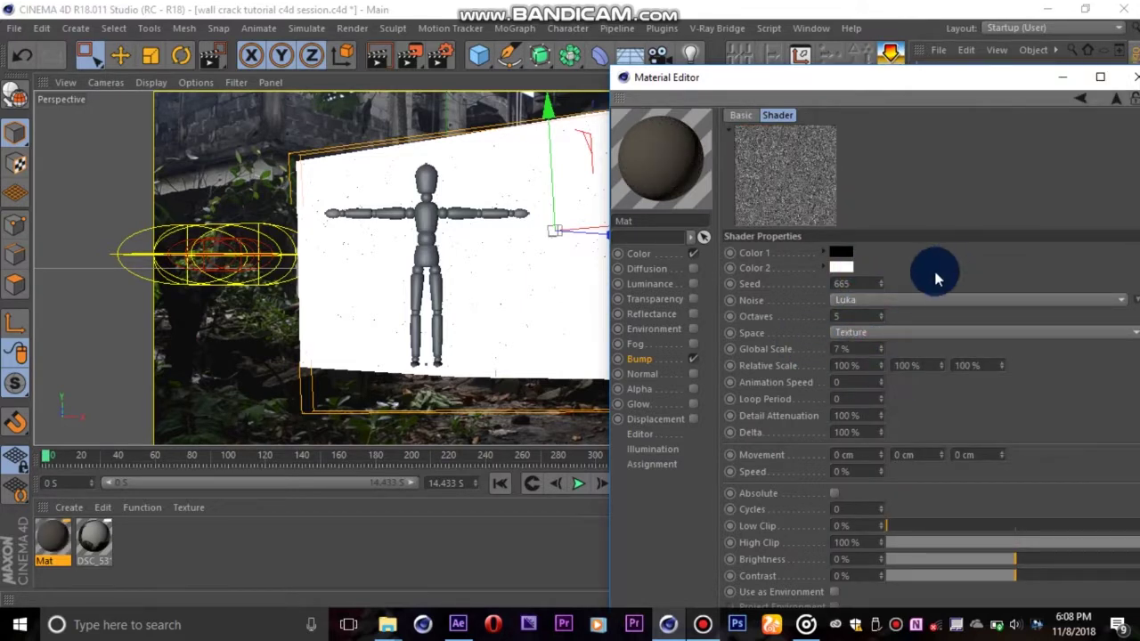
{"action": "left_click_drag", "start_coordinate": [884, 94], "coordinate": [656, 89]}
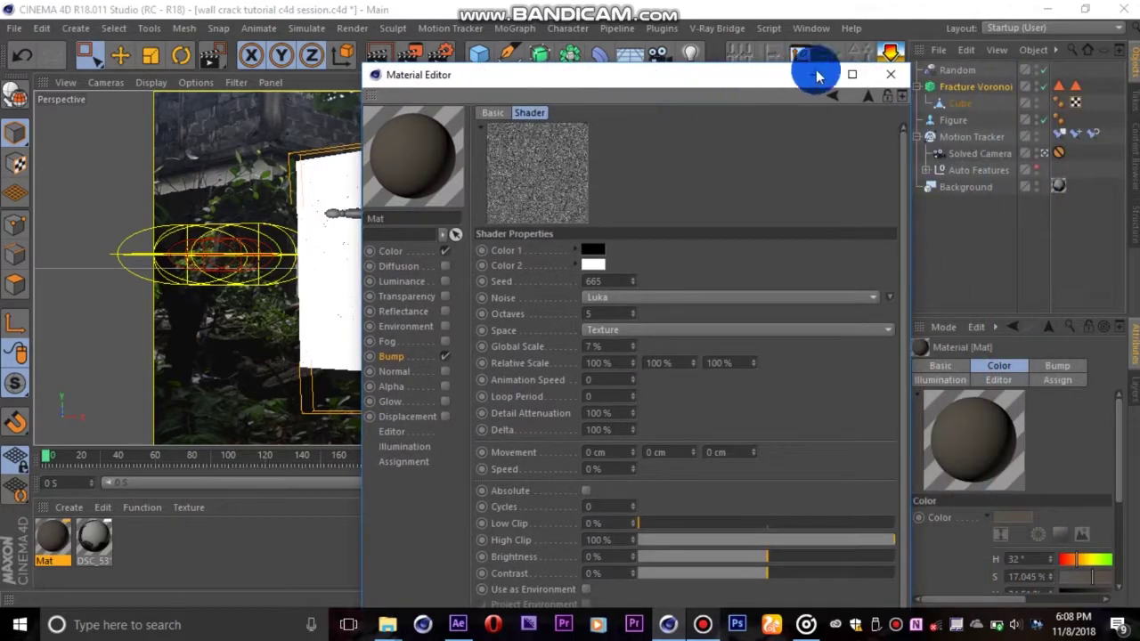
{"action": "left_click", "coordinate": [902, 66]}
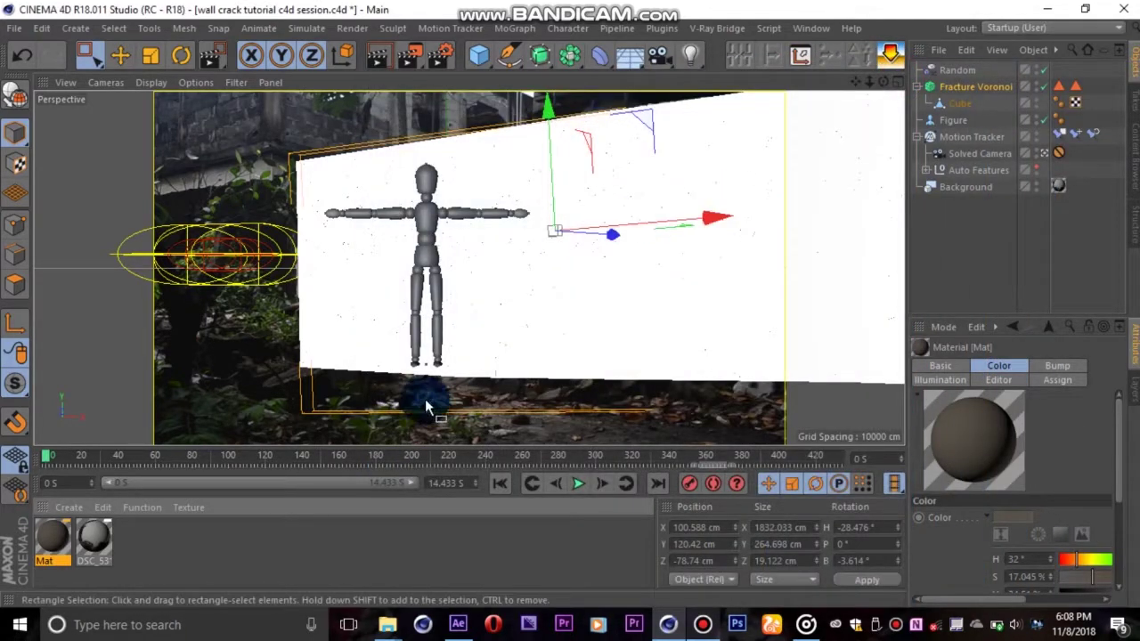
Step: Apply the DSC_5314 footage material to the Fracture Voronoi object using Camera Mapping projection with the Solved Camera
{"action": "left_click_drag", "start_coordinate": [93, 536], "coordinate": [954, 88]}
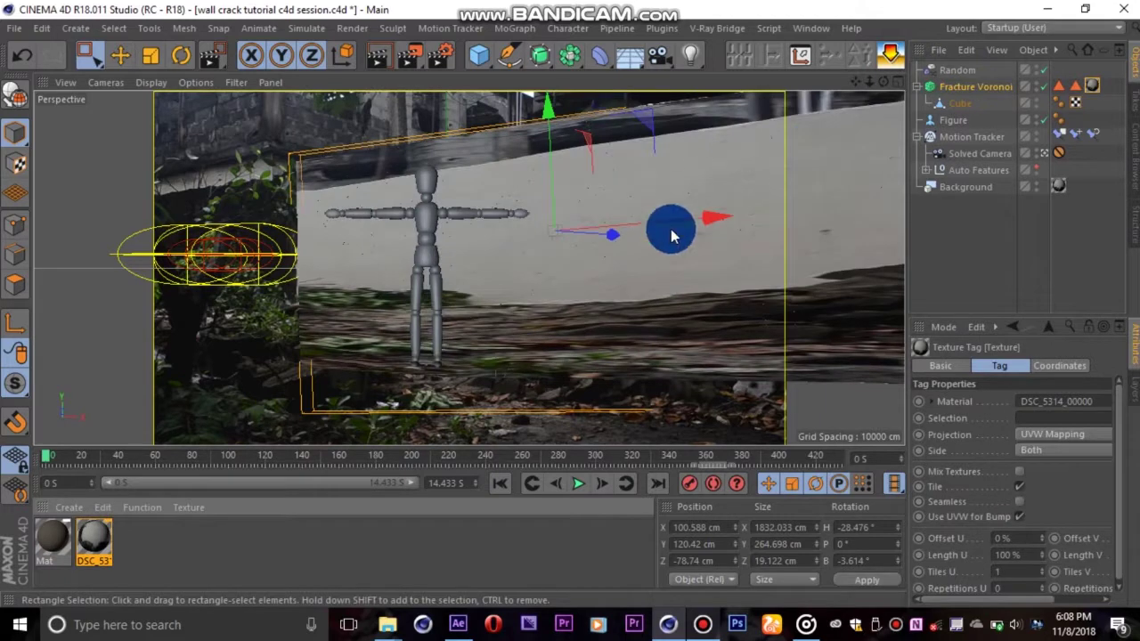
{"action": "left_click", "coordinate": [1019, 445]}
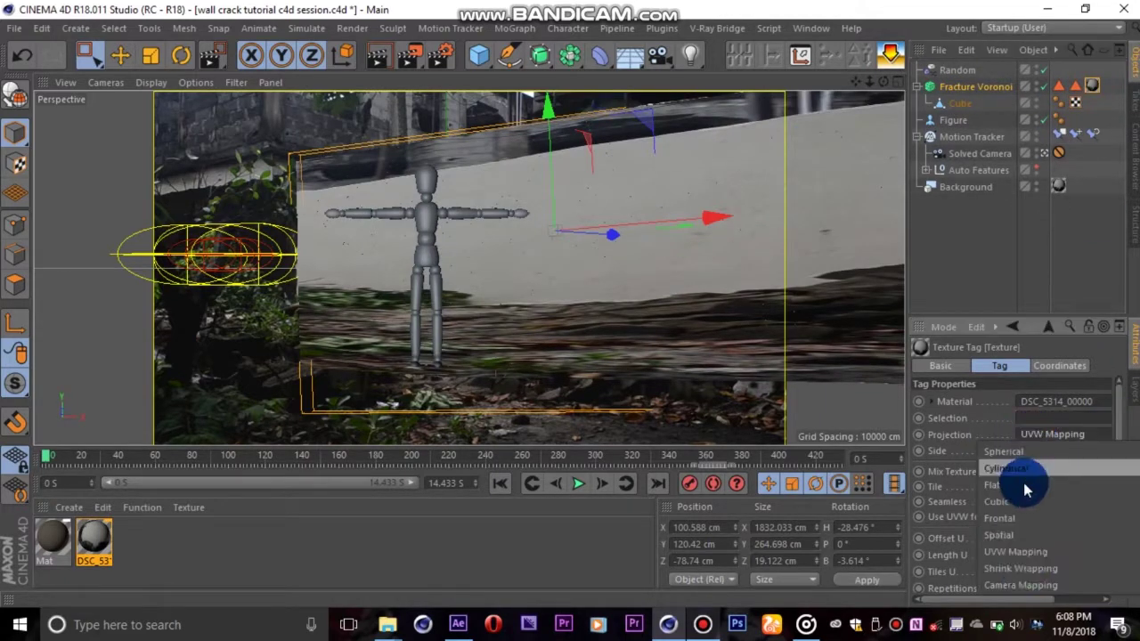
{"action": "left_click", "coordinate": [1025, 590]}
{"action": "left_click_drag", "start_coordinate": [962, 159], "coordinate": [1055, 485]}
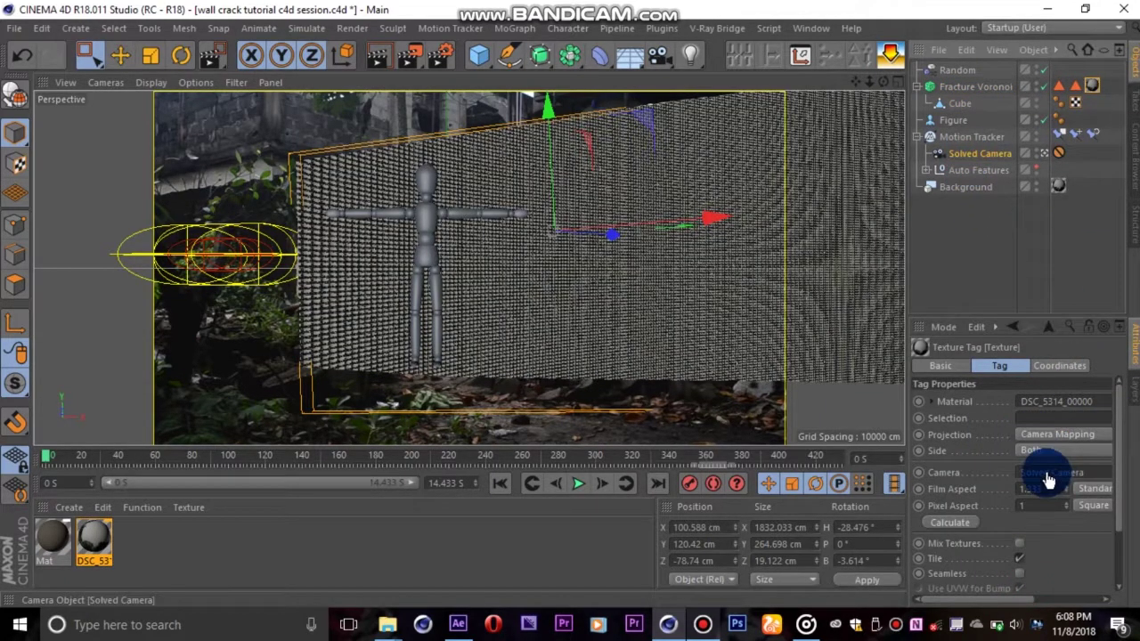
Step: Set the projected footage texture's film aspect to HDTV (16:9)
{"action": "left_click_drag", "start_coordinate": [982, 600], "coordinate": [1029, 599]}
{"action": "left_click", "coordinate": [1052, 487]}
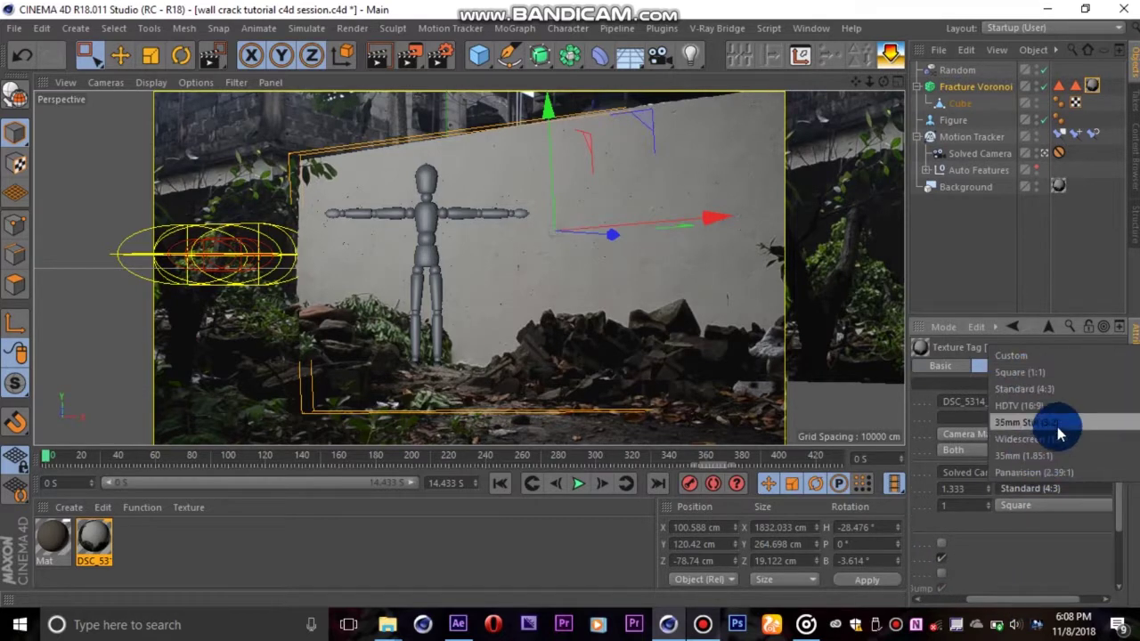
{"action": "left_click", "coordinate": [1037, 405]}
{"action": "left_click_drag", "start_coordinate": [1037, 605], "coordinate": [976, 603]}
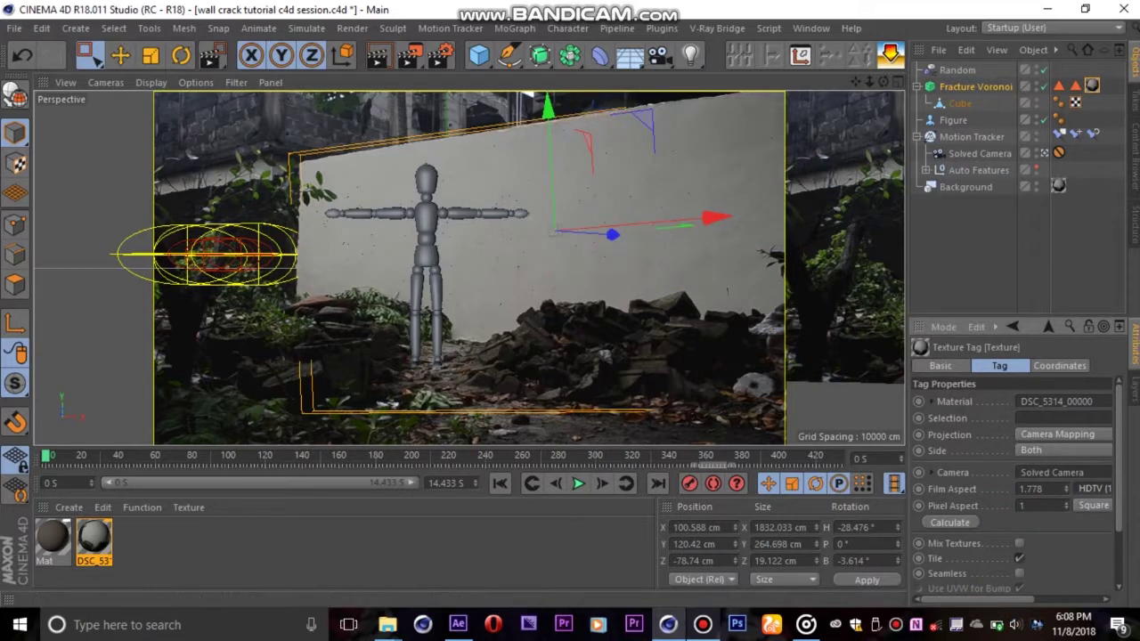
Step: Inspect the Outside Faces and Inside Faces selection tags and the footage texture tag on the Fracture Voronoi object
{"action": "left_click", "coordinate": [1078, 90]}
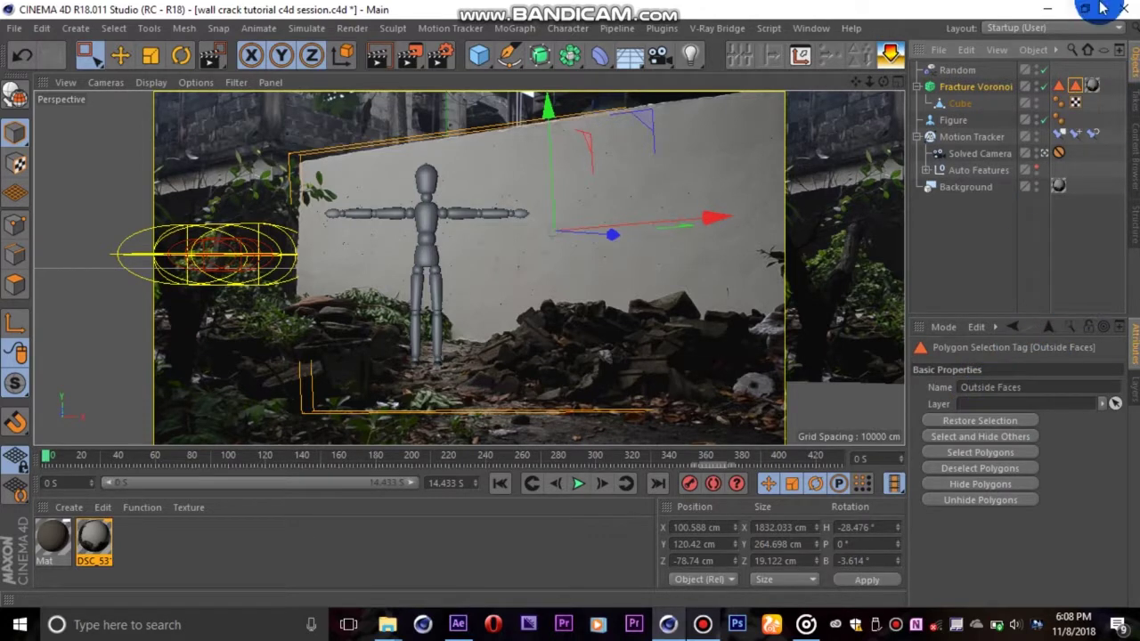
{"action": "left_click", "coordinate": [1091, 85]}
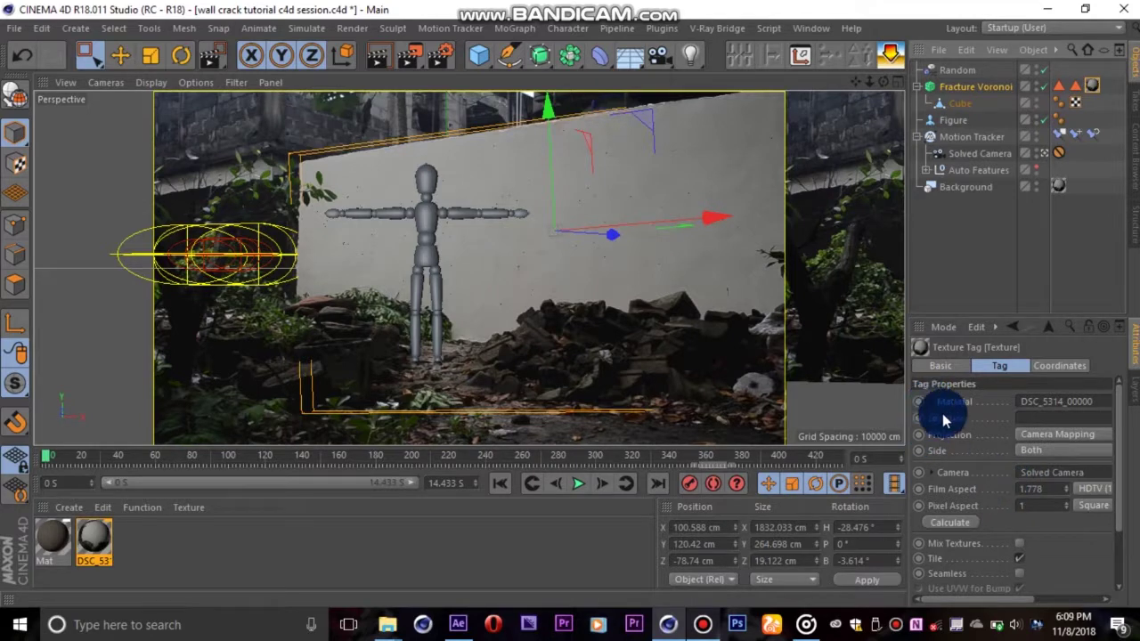
{"action": "left_click", "coordinate": [1088, 119]}
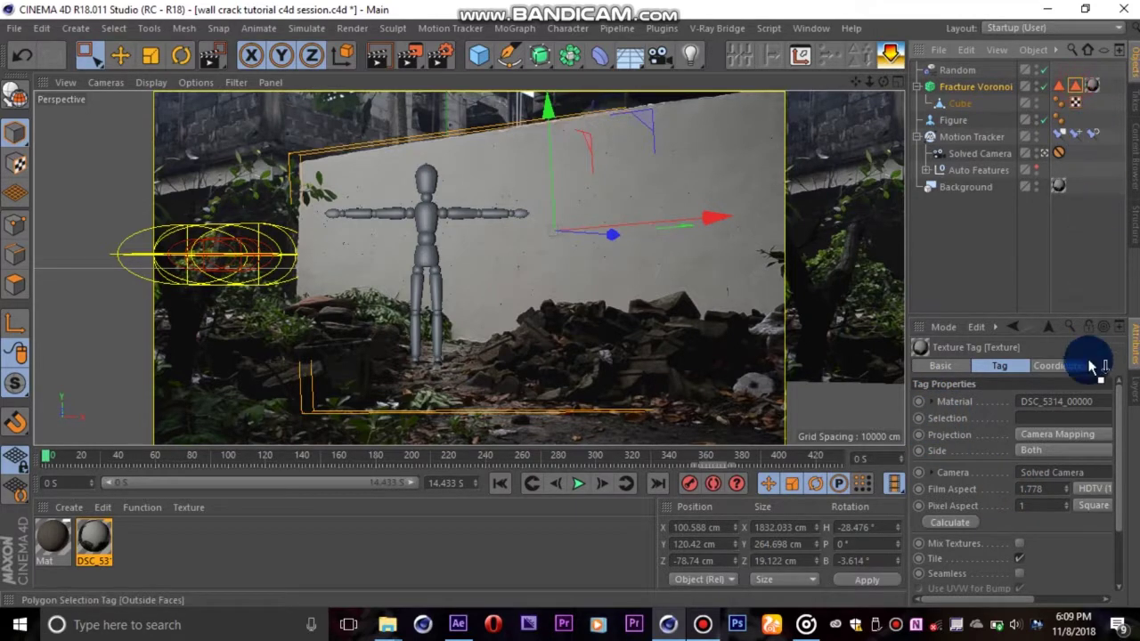
{"action": "left_click", "coordinate": [1061, 88]}
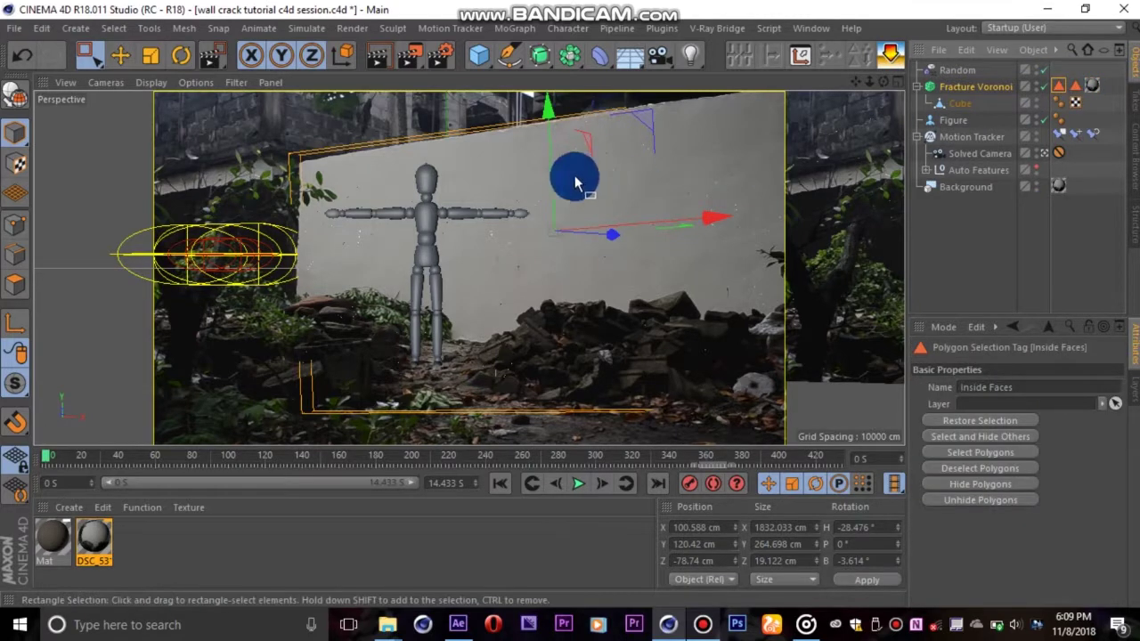
Step: Scrub to frame 117 and render a region around the cracked wall behind the figure
{"action": "left_click", "coordinate": [52, 458]}
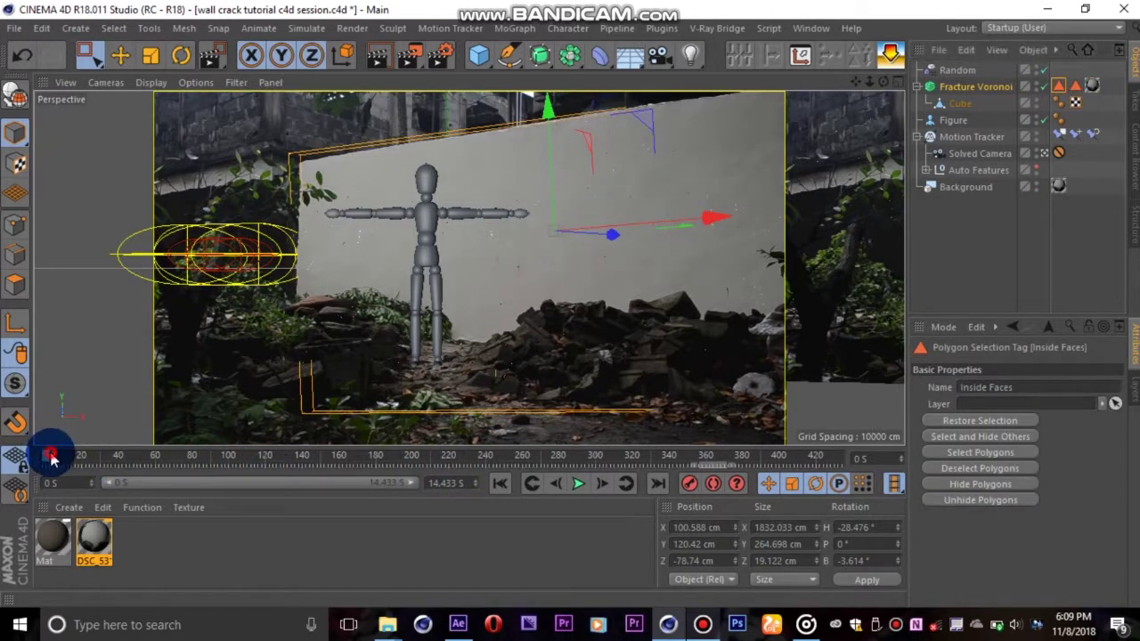
{"action": "left_click_drag", "start_coordinate": [68, 459], "coordinate": [259, 459]}
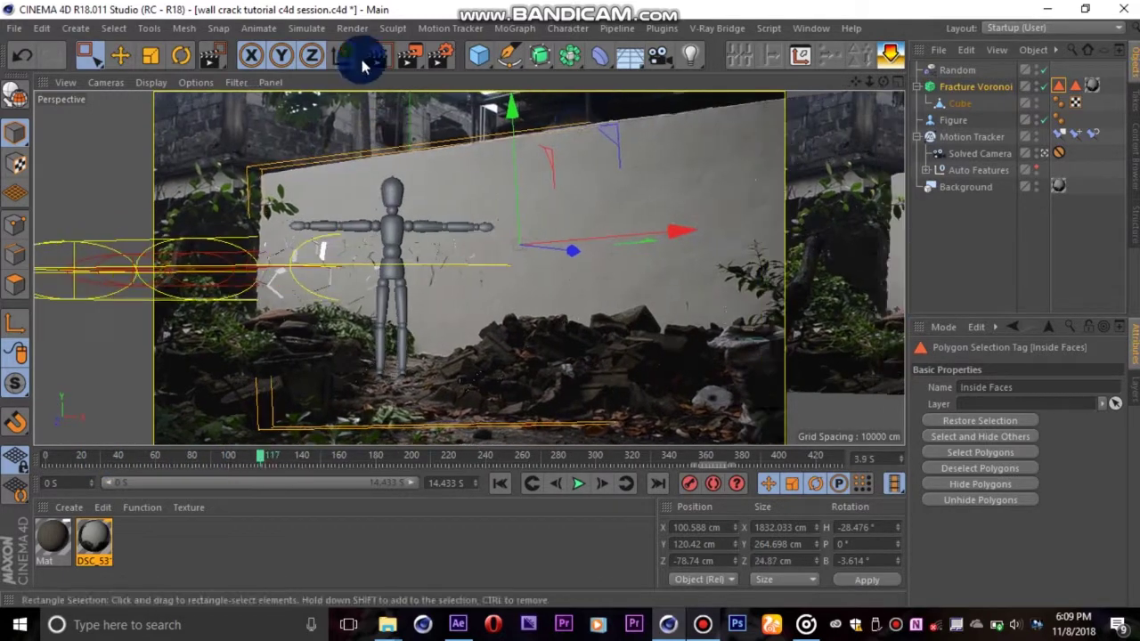
{"action": "left_click", "coordinate": [207, 56]}
{"action": "left_click_drag", "start_coordinate": [250, 180], "coordinate": [432, 374]}
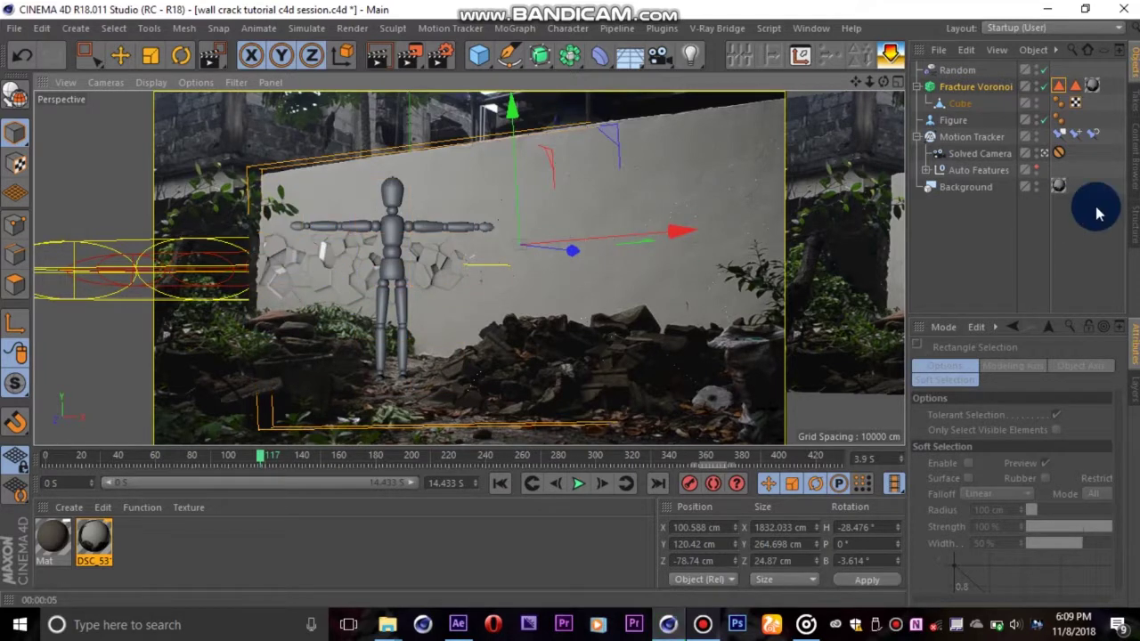
Step: Apply the brown Mat material to the Fracture Voronoi object and restrict it to the Inside Faces selection
{"action": "left_click", "coordinate": [986, 87]}
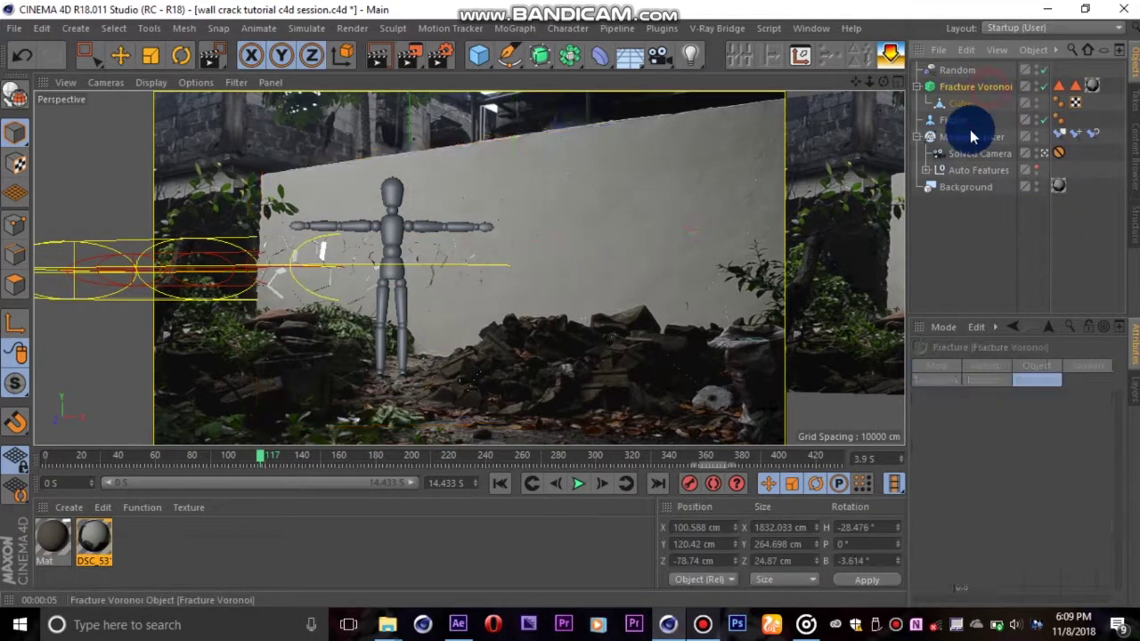
{"action": "left_click", "coordinate": [62, 538]}
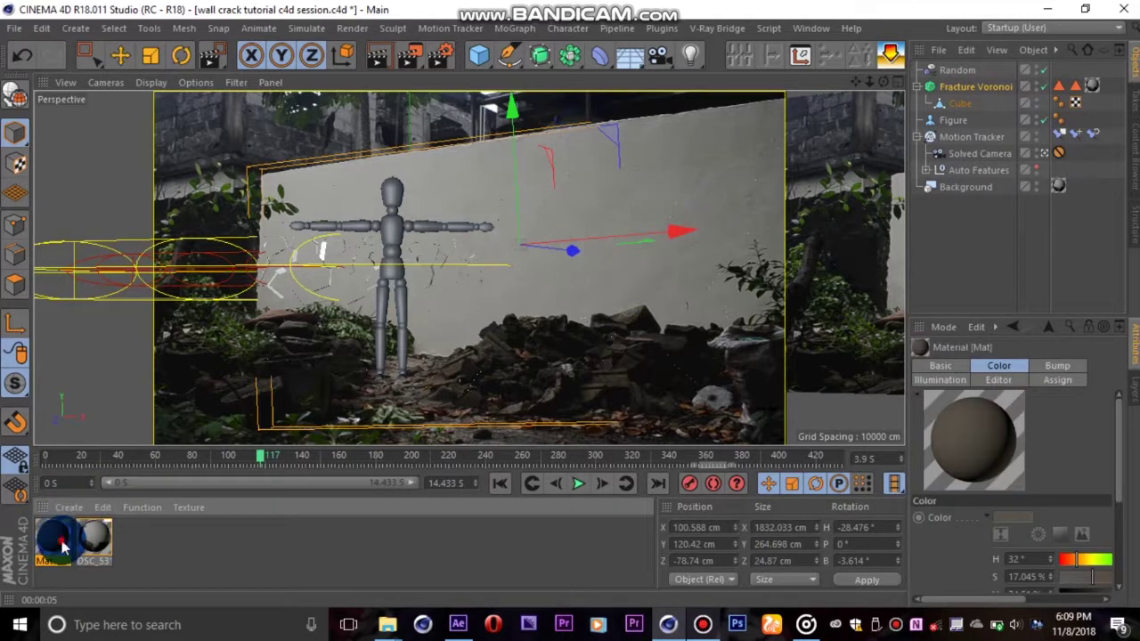
{"action": "left_click_drag", "start_coordinate": [774, 159], "coordinate": [1034, 87]}
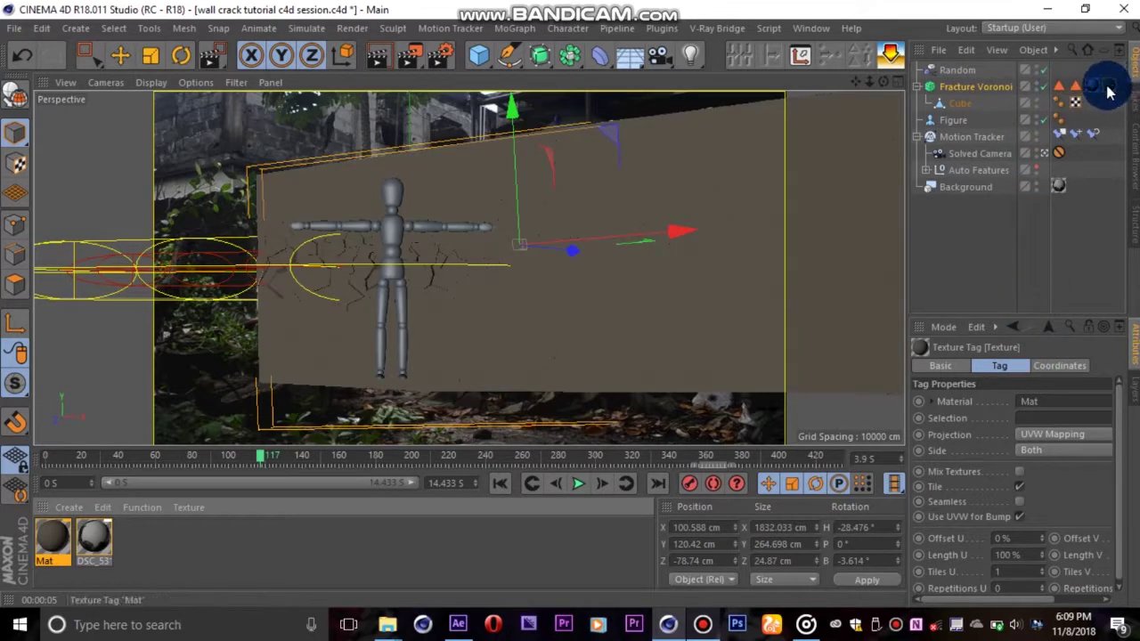
{"action": "left_click", "coordinate": [1057, 90]}
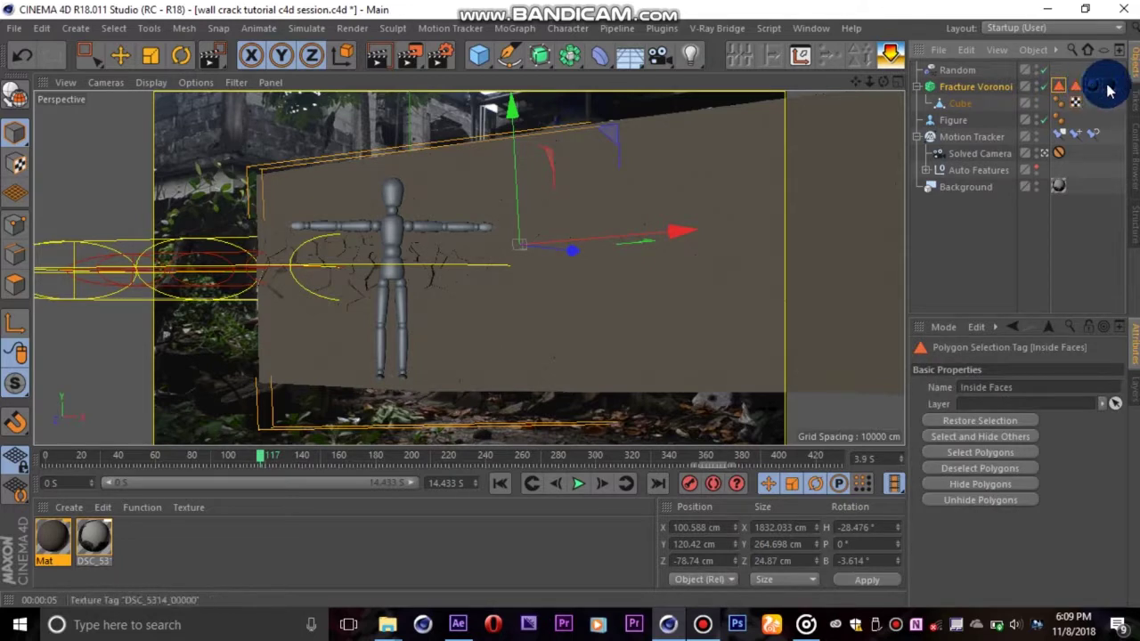
{"action": "left_click", "coordinate": [1104, 89]}
{"action": "left_click_drag", "start_coordinate": [1057, 86], "coordinate": [1054, 417]}
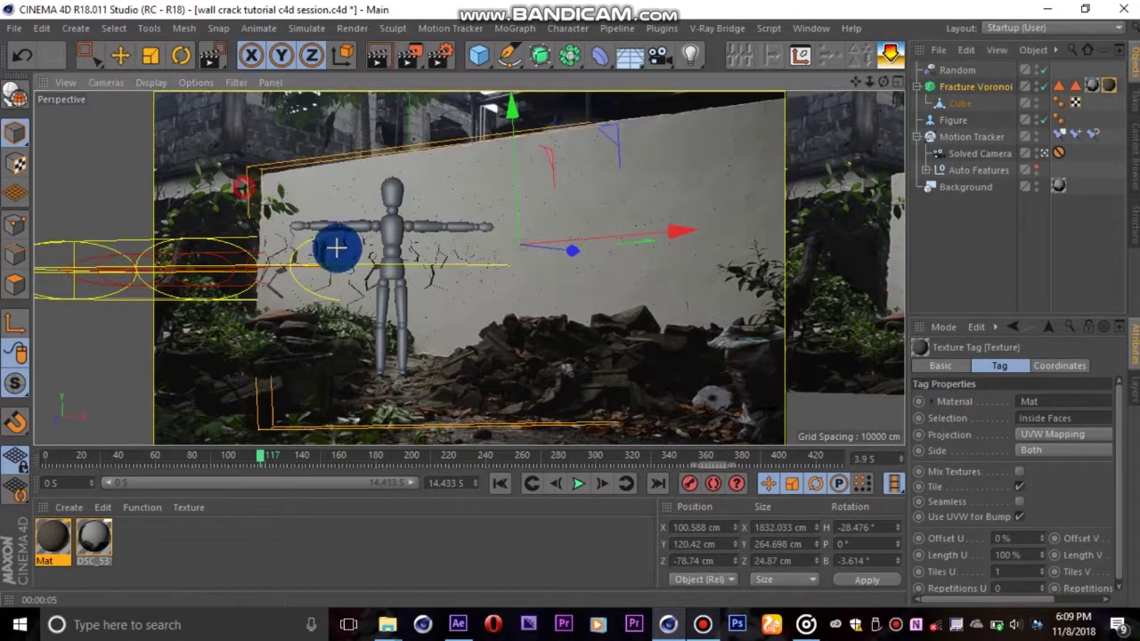
Step: Render previews of the cracks around the figure at frame 117 and of the whole view at frame 254
{"action": "left_click_drag", "start_coordinate": [336, 249], "coordinate": [393, 268]}
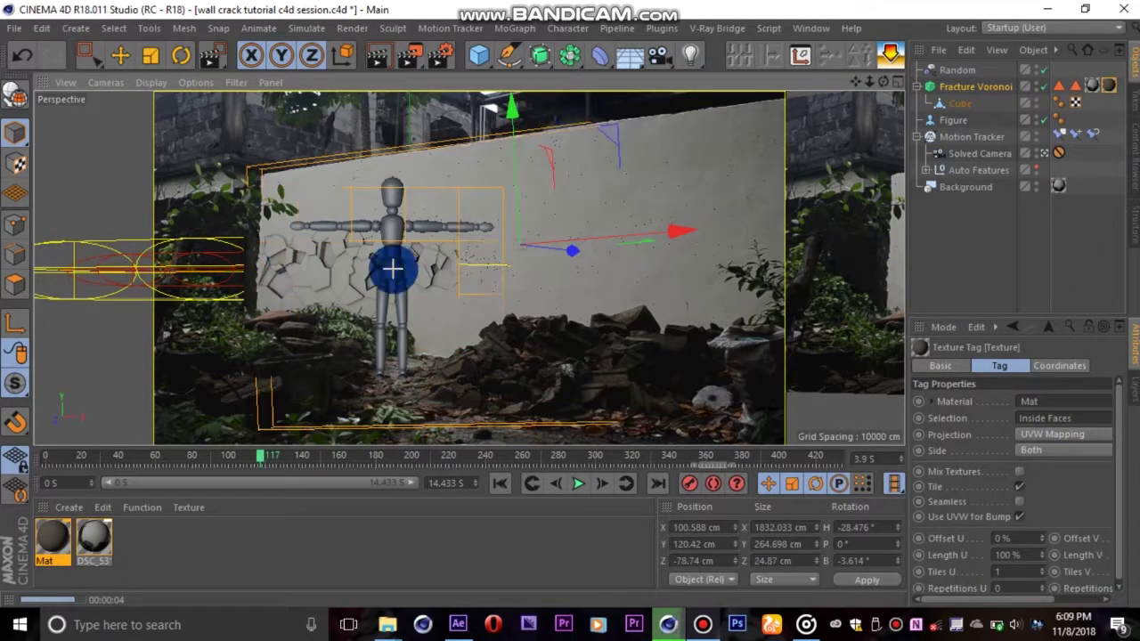
{"action": "left_click_drag", "start_coordinate": [478, 455], "coordinate": [512, 463]}
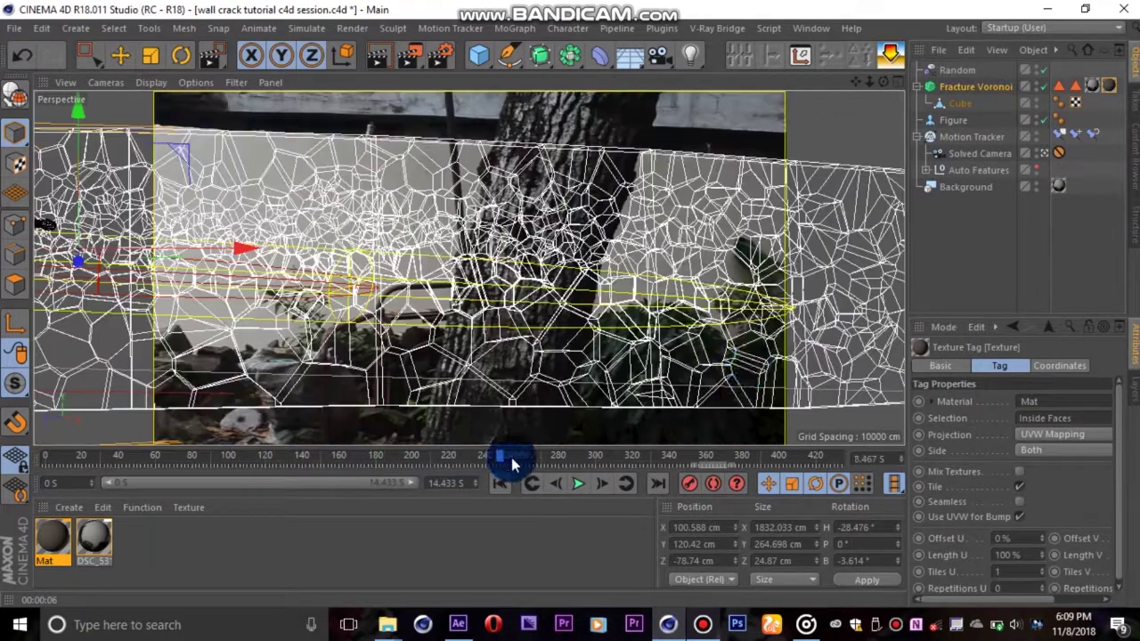
{"action": "key", "text": "ctrl+r"}
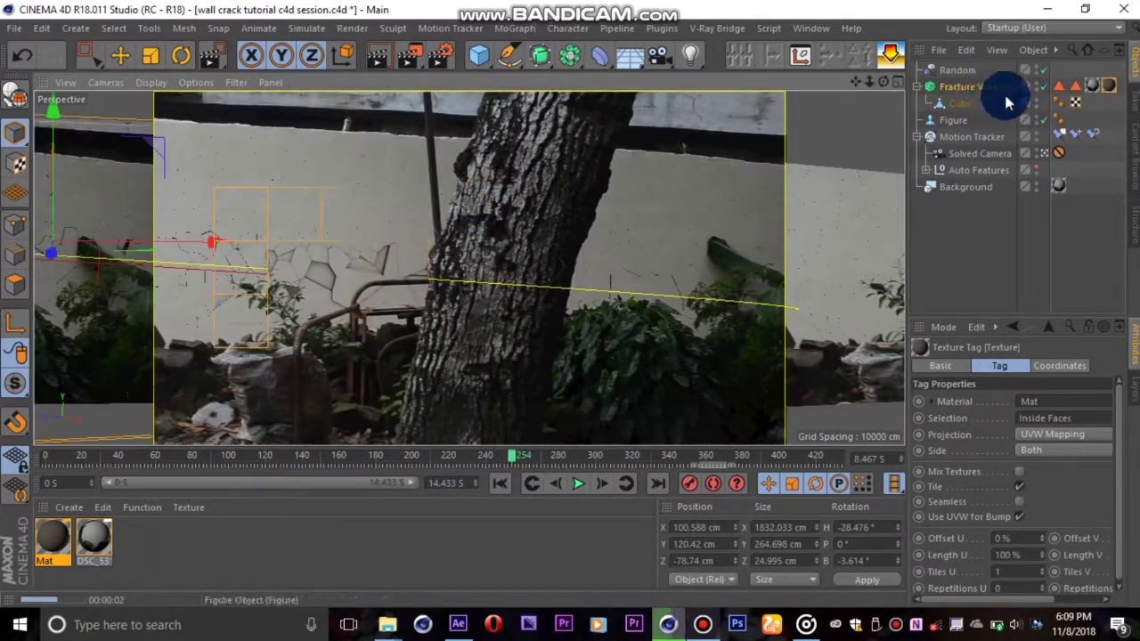
Step: Add a Compositing tag to the Fracture Voronoi object and enable Compositing Background
{"action": "right_click", "coordinate": [986, 89]}
{"action": "mouse_move", "coordinate": [873, 24]}
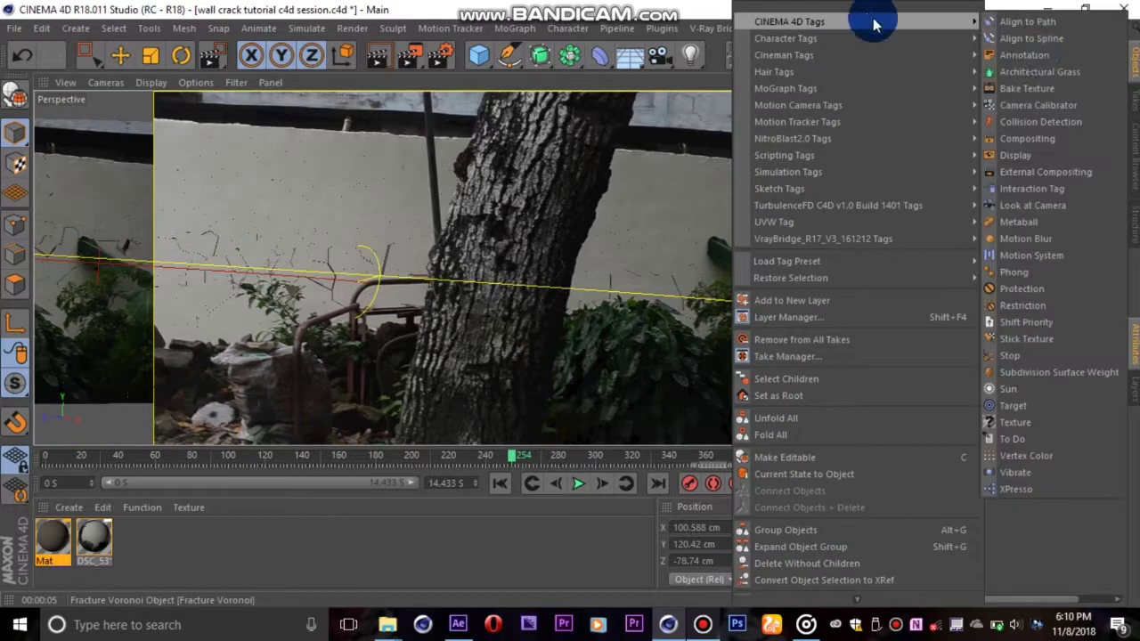
{"action": "left_click", "coordinate": [1044, 140]}
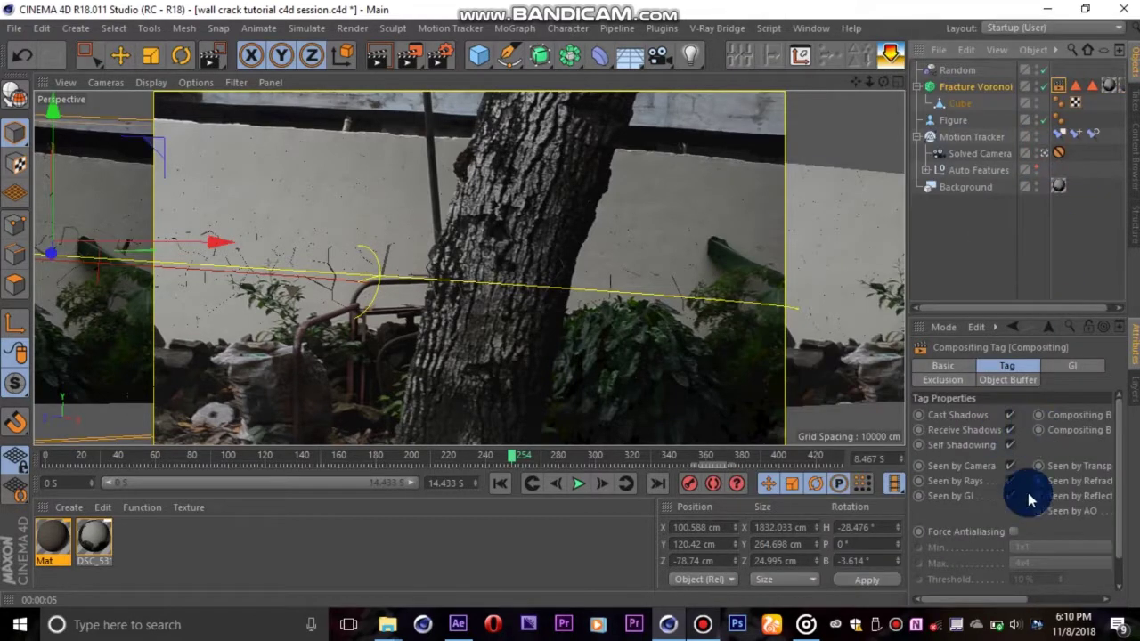
{"action": "left_click_drag", "start_coordinate": [1040, 600], "coordinate": [1075, 497]}
{"action": "left_click", "coordinate": [1108, 415]}
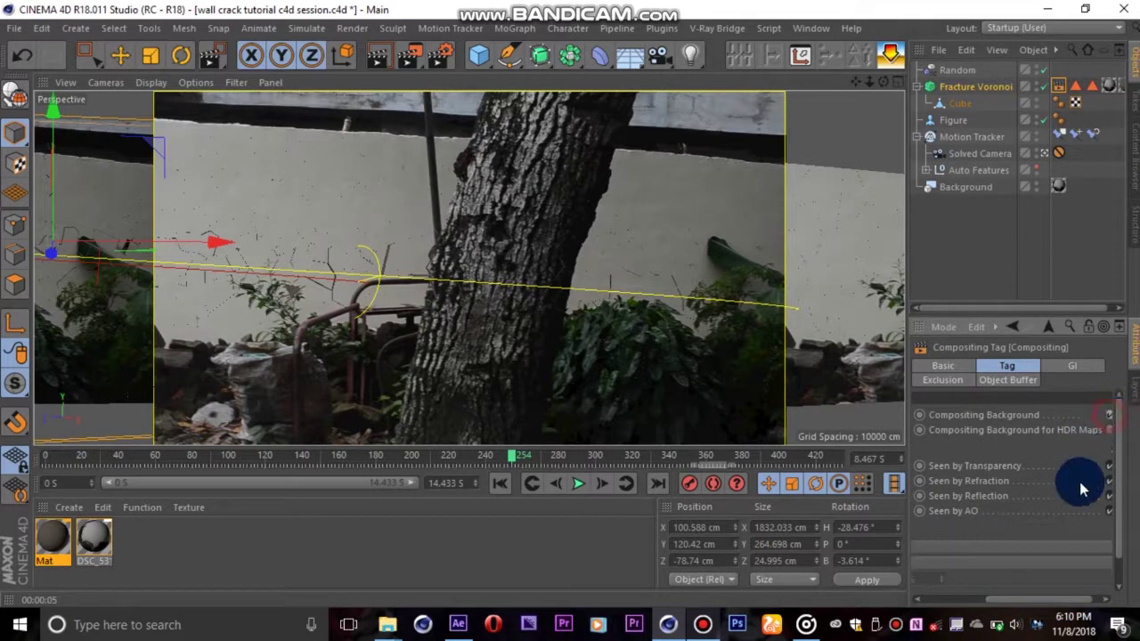
{"action": "left_click_drag", "start_coordinate": [982, 604], "coordinate": [908, 605]}
Step: Rewind to the start, scrub to frame 125 and render the view to check the composited cracks
{"action": "left_click", "coordinate": [512, 467]}
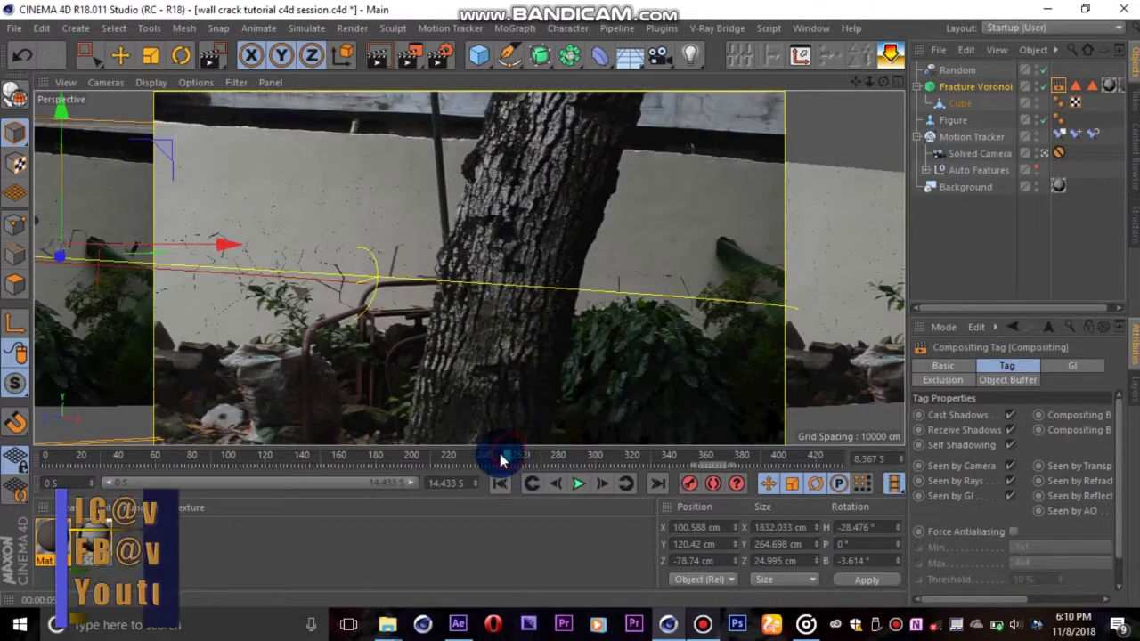
{"action": "left_click", "coordinate": [501, 483]}
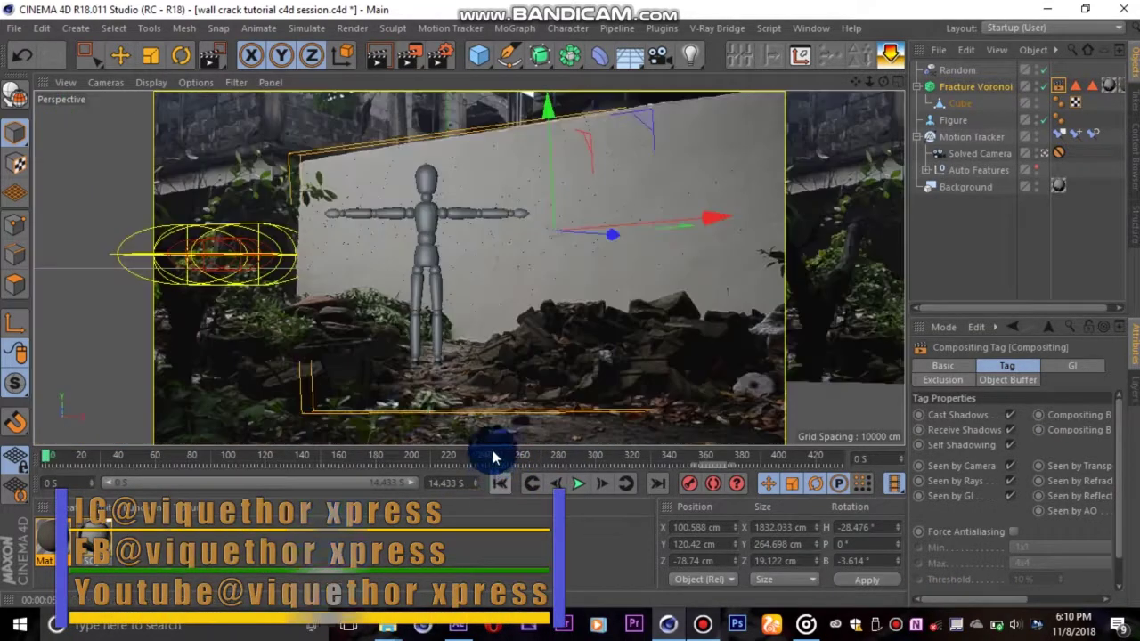
{"action": "left_click", "coordinate": [62, 460]}
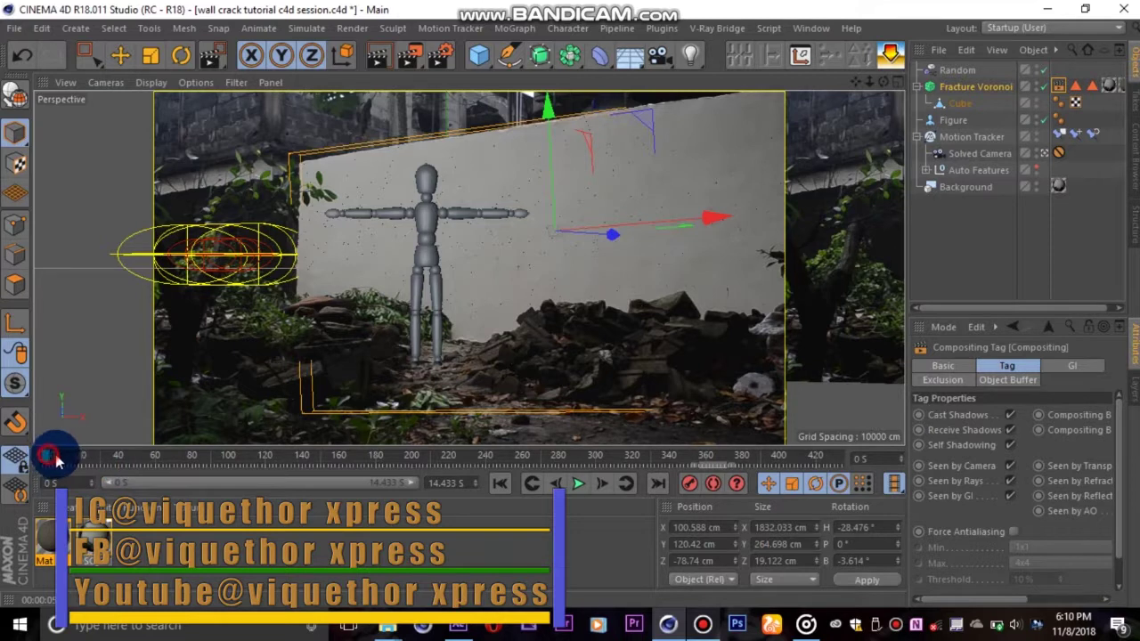
{"action": "left_click_drag", "start_coordinate": [123, 461], "coordinate": [268, 459]}
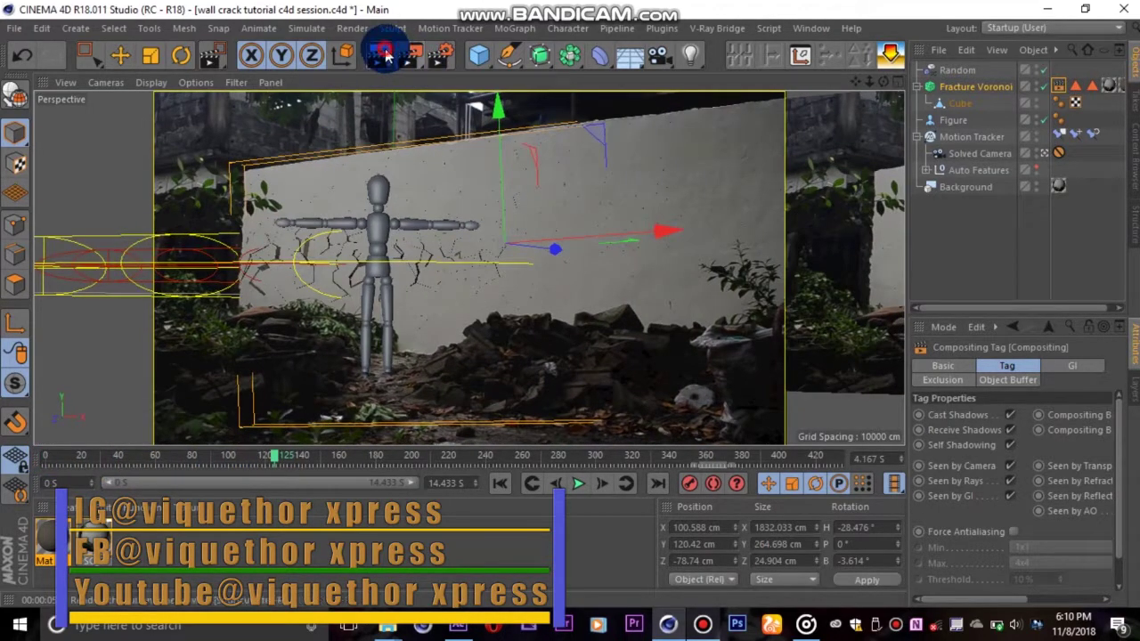
{"action": "left_click", "coordinate": [385, 54]}
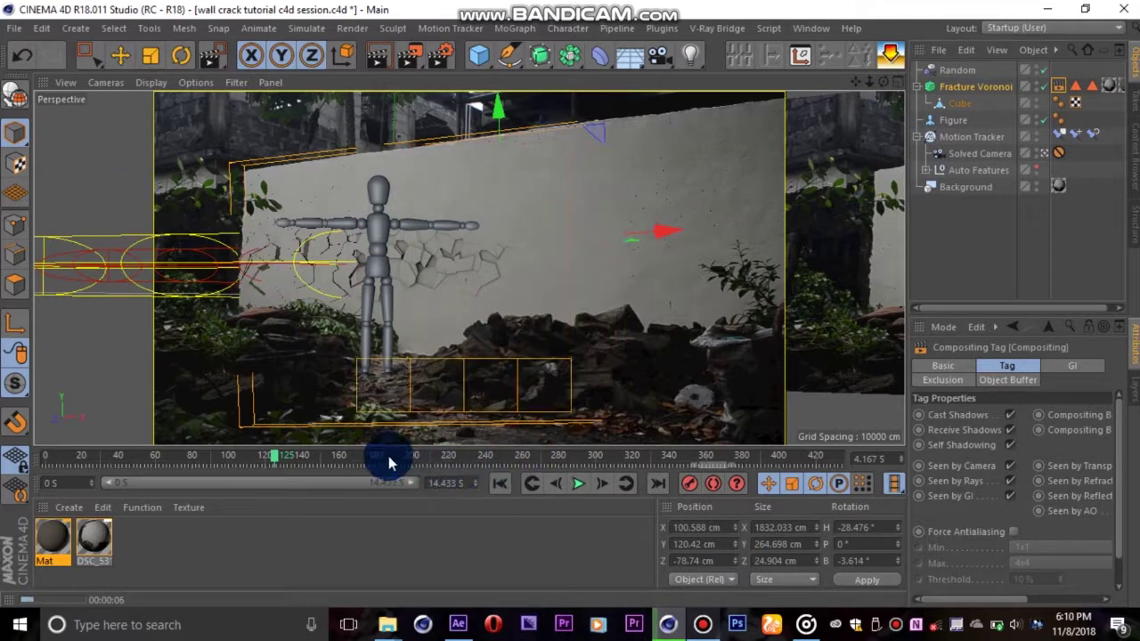
Step: Render a region around the tree trunk at frame 248 and scrub on to frame 338 to check the cracks
{"action": "left_click", "coordinate": [340, 462]}
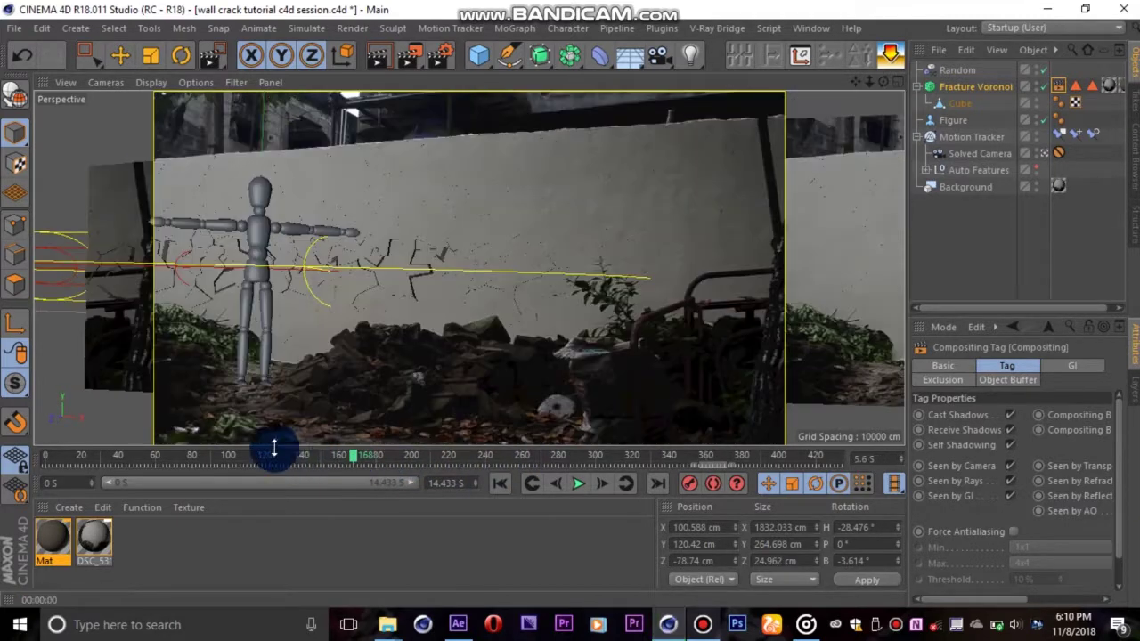
{"action": "left_click_drag", "start_coordinate": [381, 460], "coordinate": [500, 462]}
{"action": "left_click_drag", "start_coordinate": [677, 223], "coordinate": [373, 374]}
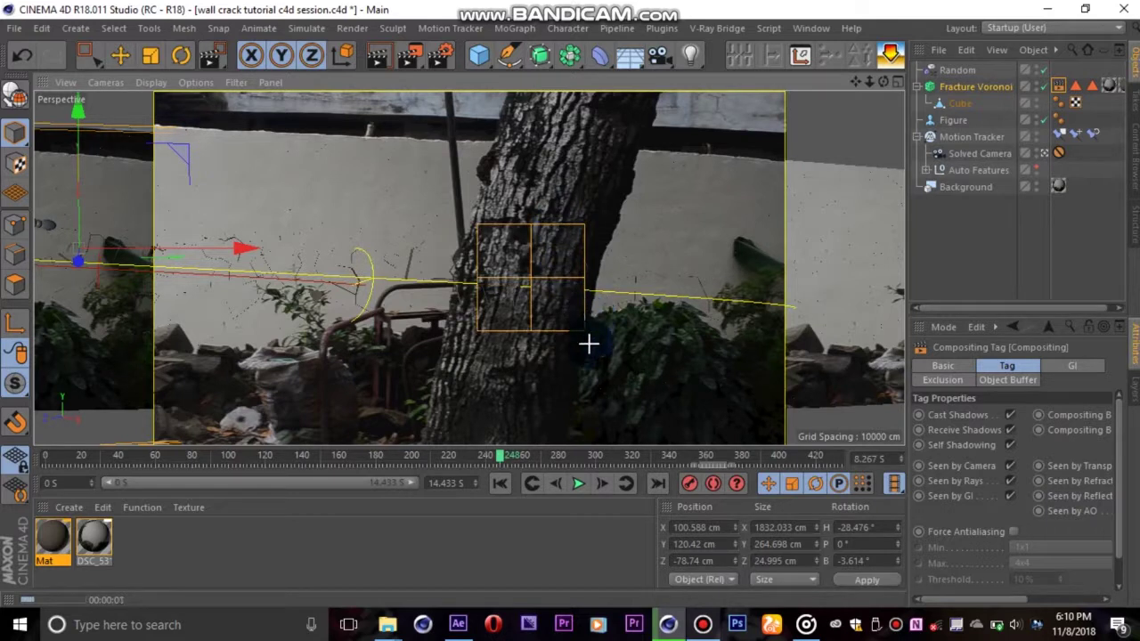
{"action": "left_click_drag", "start_coordinate": [588, 342], "coordinate": [543, 304]}
{"action": "left_click_drag", "start_coordinate": [485, 277], "coordinate": [479, 281]}
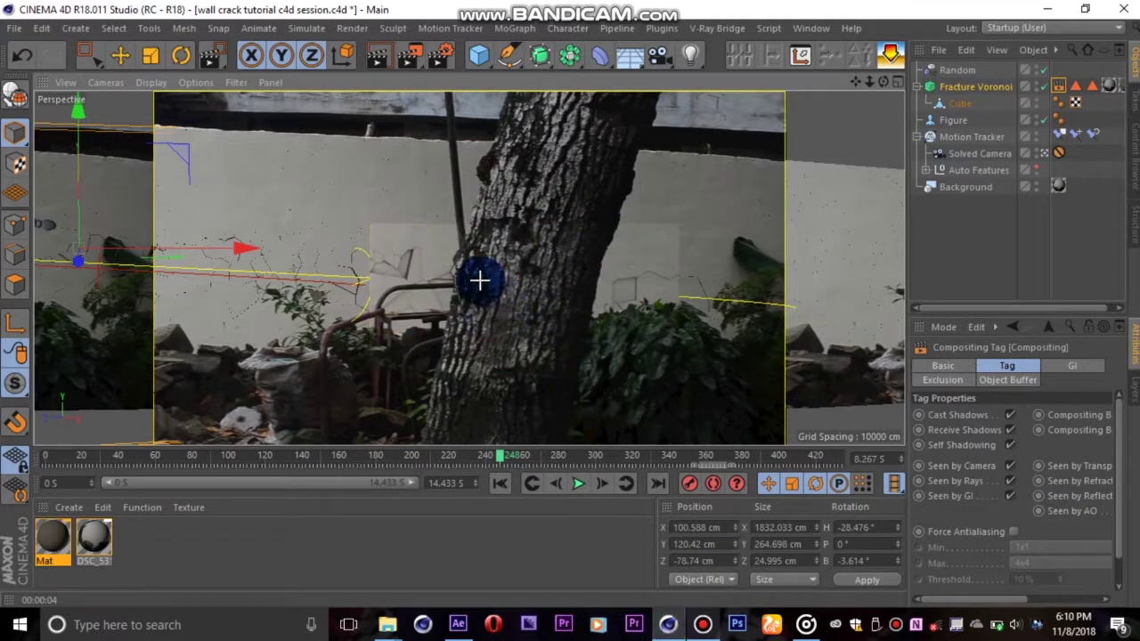
{"action": "left_click", "coordinate": [706, 484]}
{"action": "left_click_drag", "start_coordinate": [500, 458], "coordinate": [658, 429]}
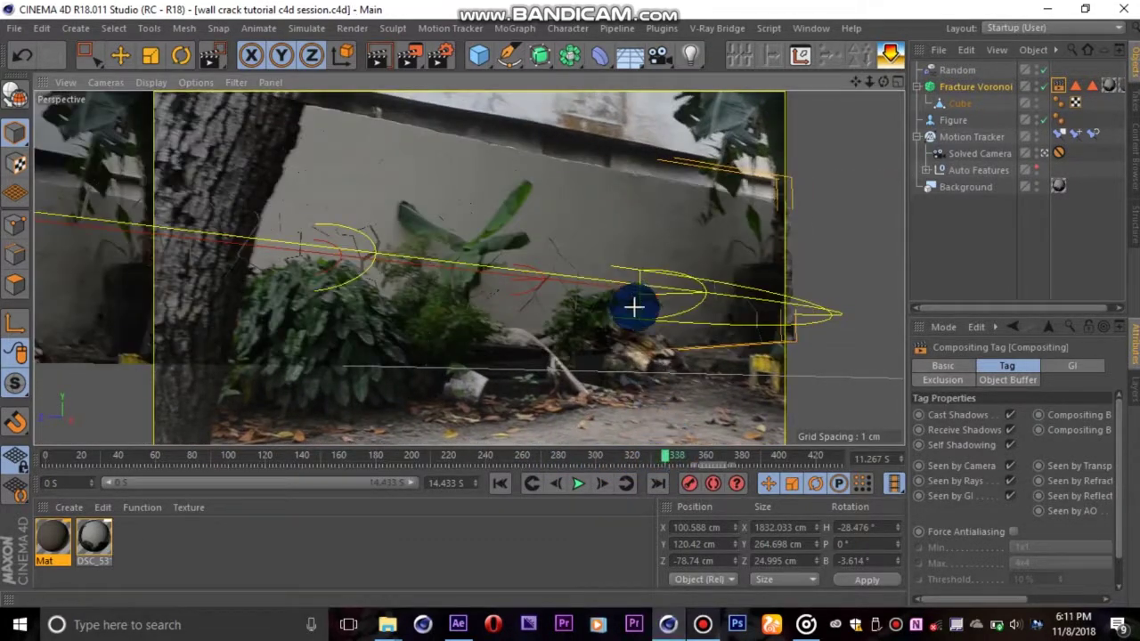
Step: Open the render settings
{"action": "left_click", "coordinate": [440, 52]}
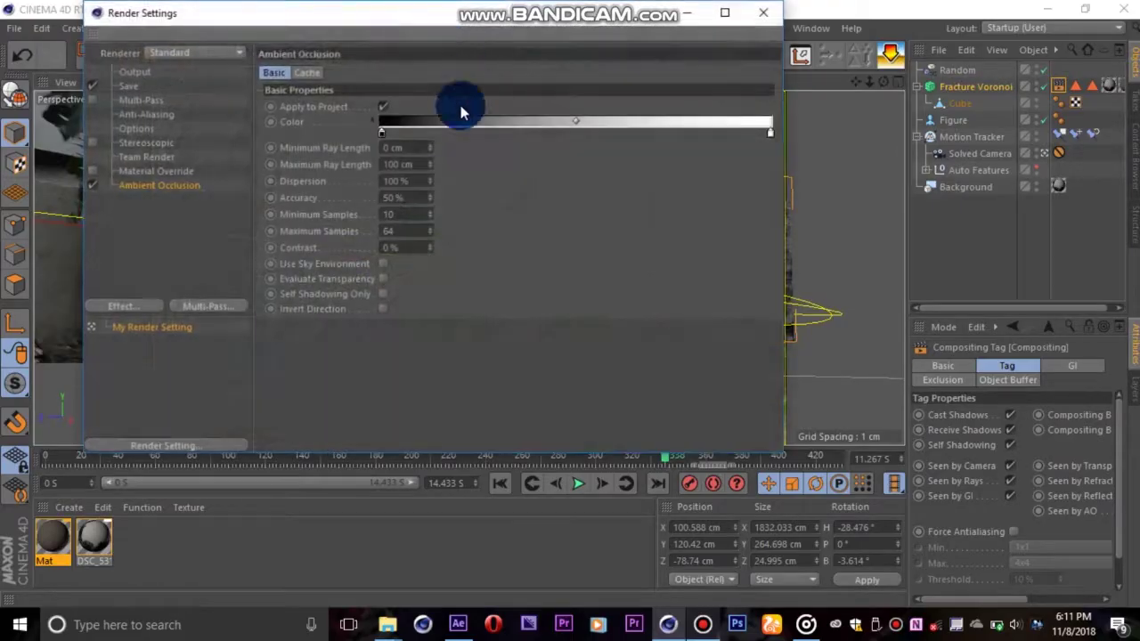